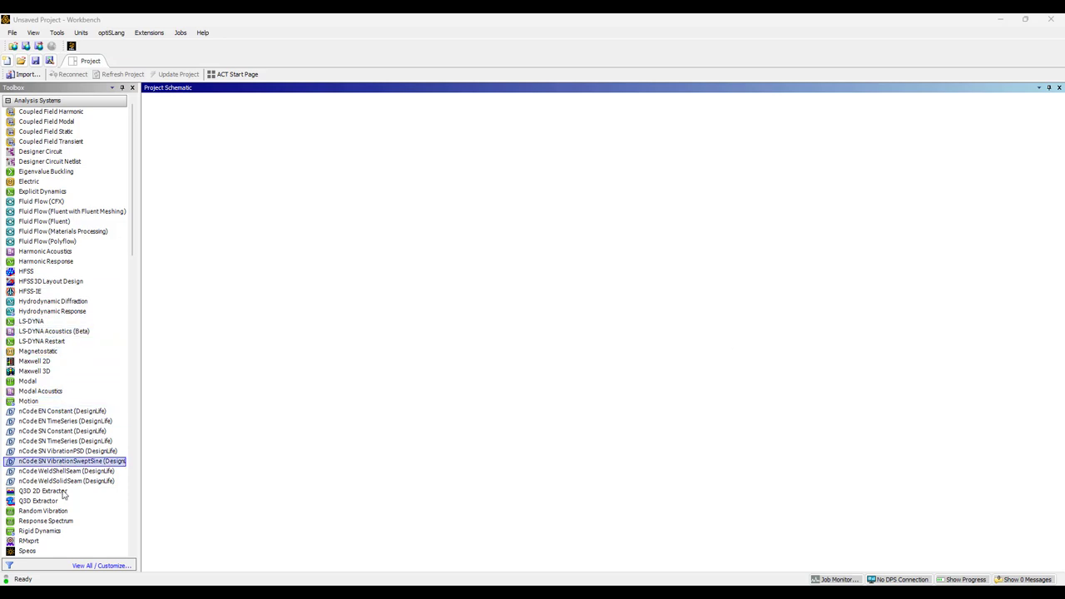
Drag a Static Structural system from the Toolbox into the empty Project Schematic
{"action": "scroll", "coordinate": [55, 547], "scroll_direction": "down", "scroll_amount": 4}
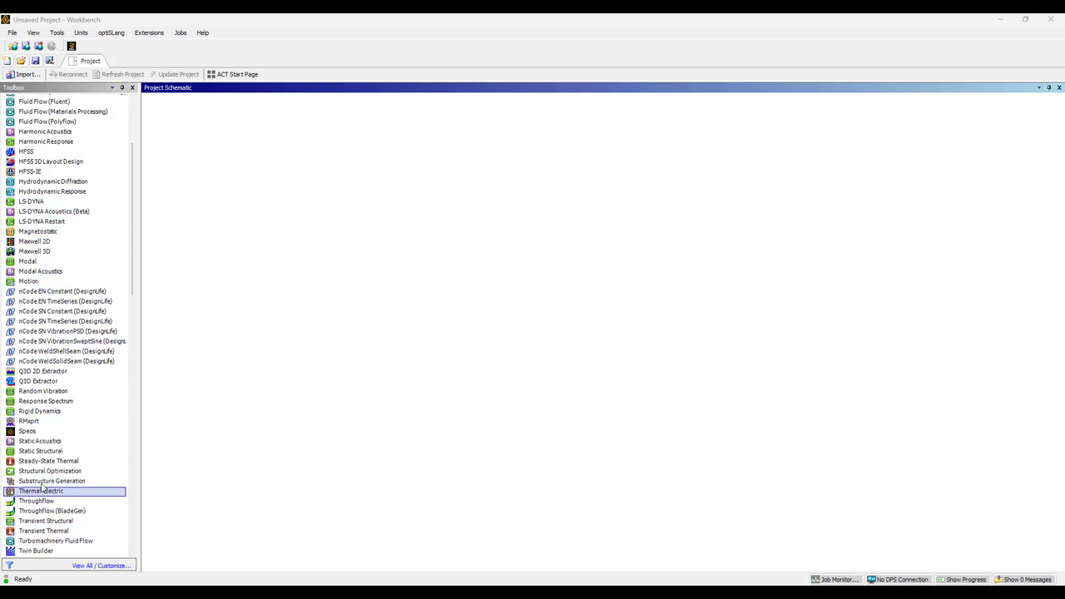
{"action": "left_click_drag", "start_coordinate": [35, 456], "coordinate": [214, 146]}
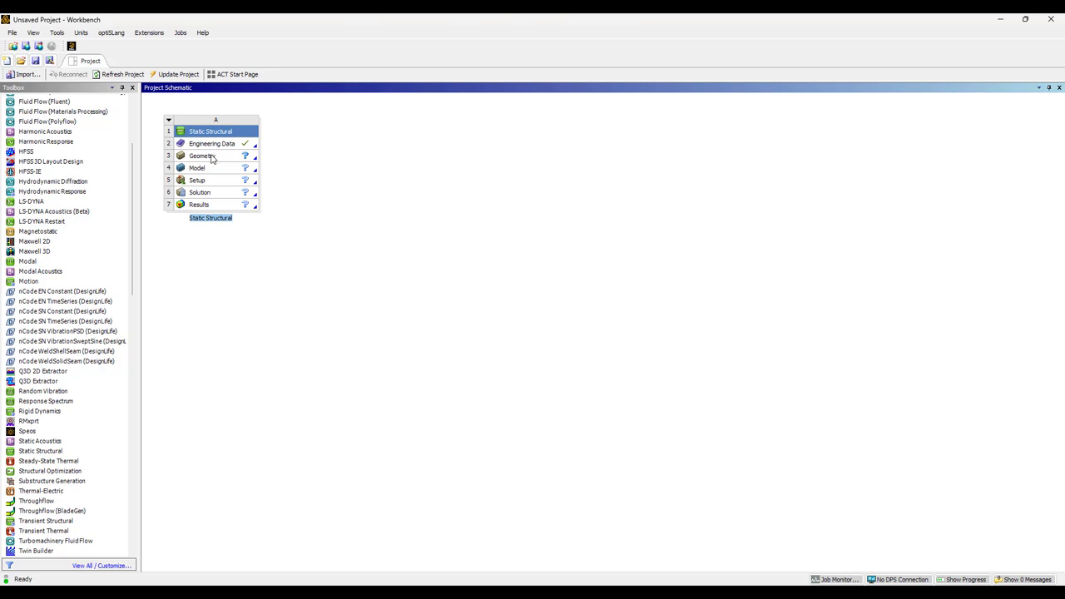
Create a New Discovery Geometry from the Static Structural Geometry cell
{"action": "left_click", "coordinate": [211, 158]}
{"action": "right_click", "coordinate": [211, 158]}
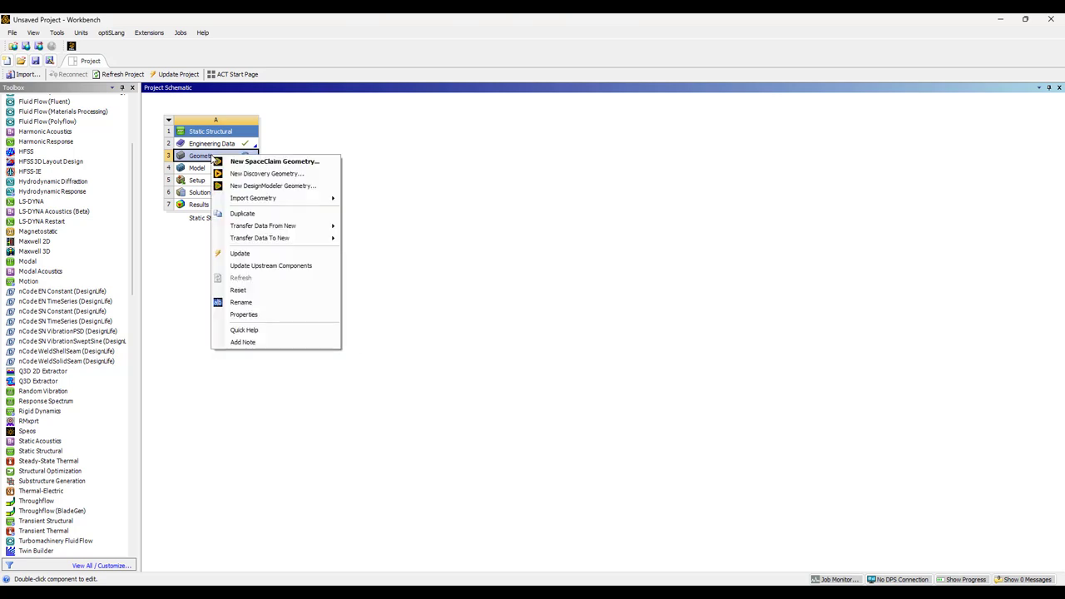
{"action": "left_click", "coordinate": [266, 173]}
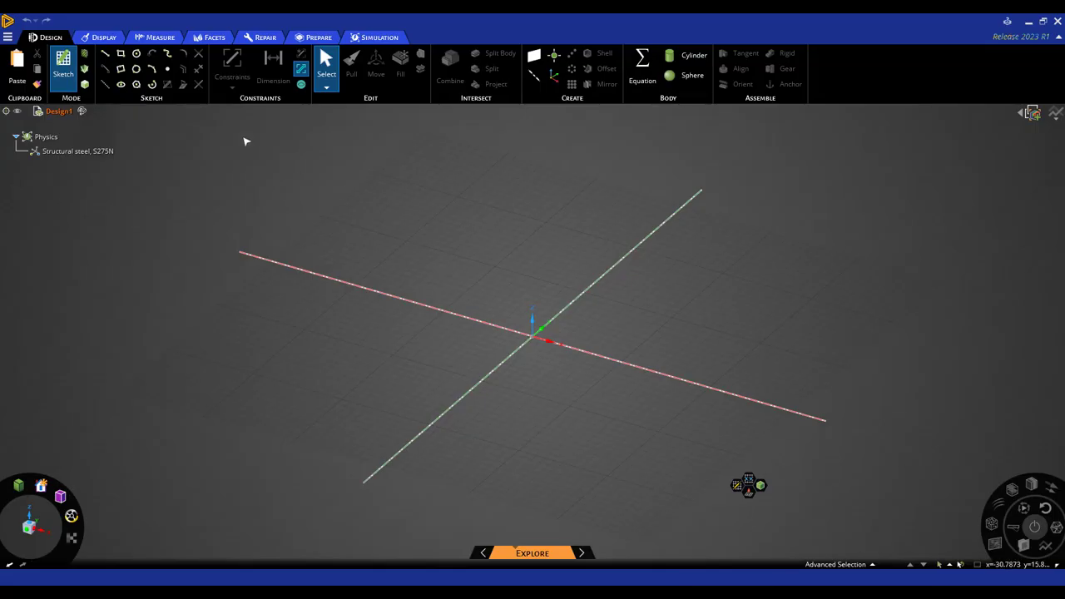
Sketch an 80 mm by 22 mm rectangle in Discovery
{"action": "left_click", "coordinate": [120, 53]}
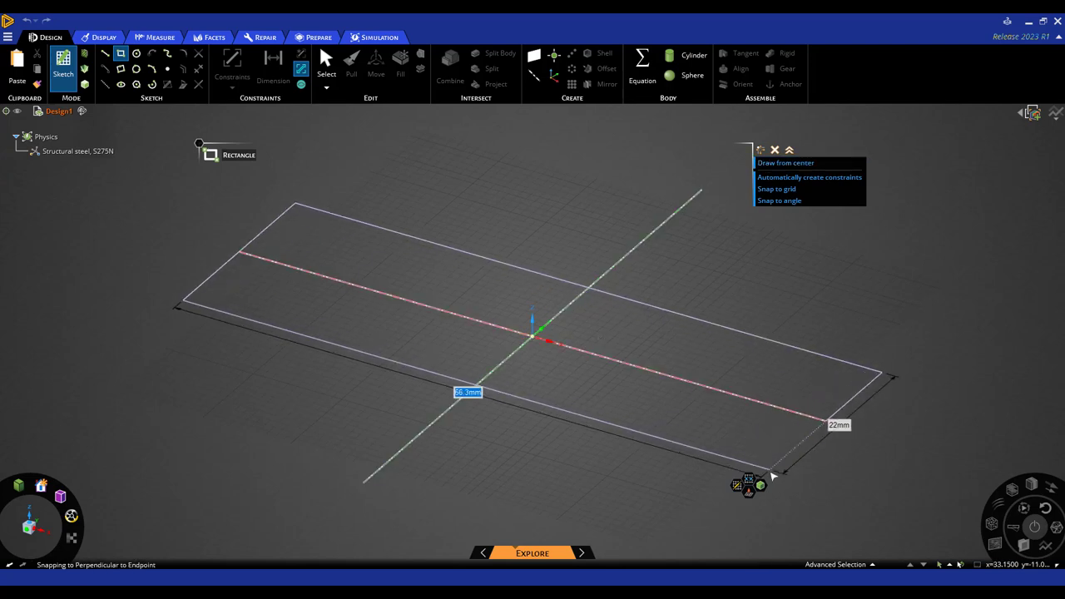
{"action": "type", "text": "80"}
{"action": "key", "text": "Tab"}
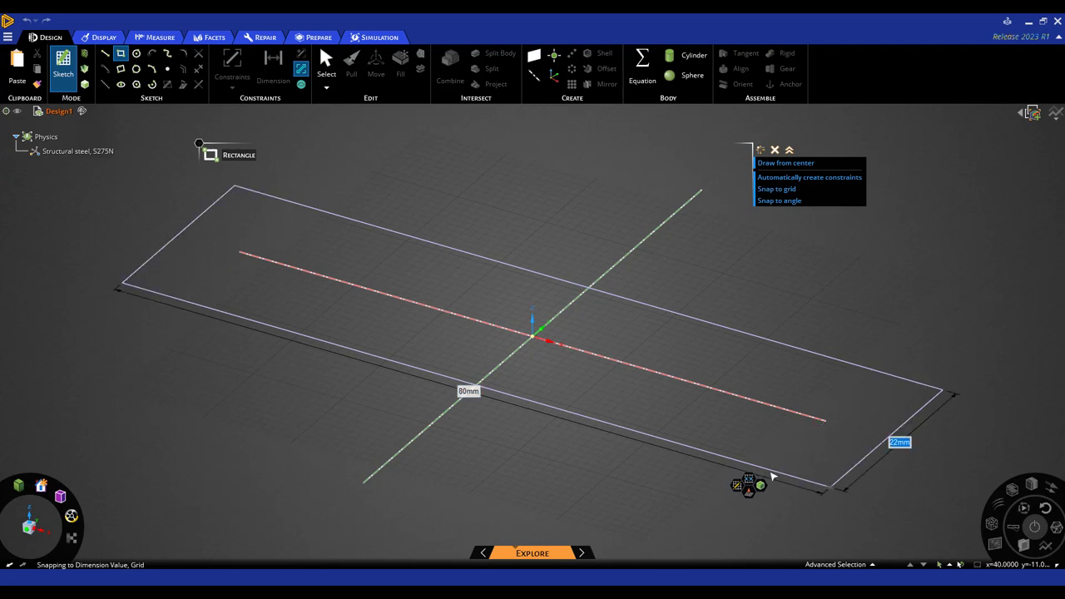
{"action": "left_click", "coordinate": [803, 505]}
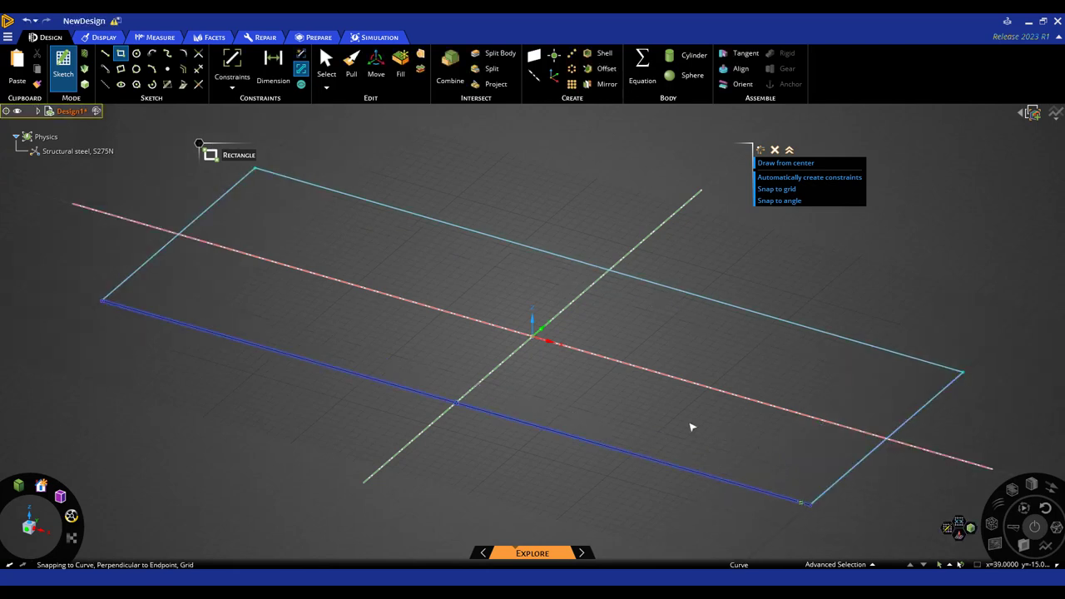
Pull the rectangle face up 1 mm into a thin solid plate
{"action": "key", "text": "p"}
{"action": "left_click", "coordinate": [656, 421]}
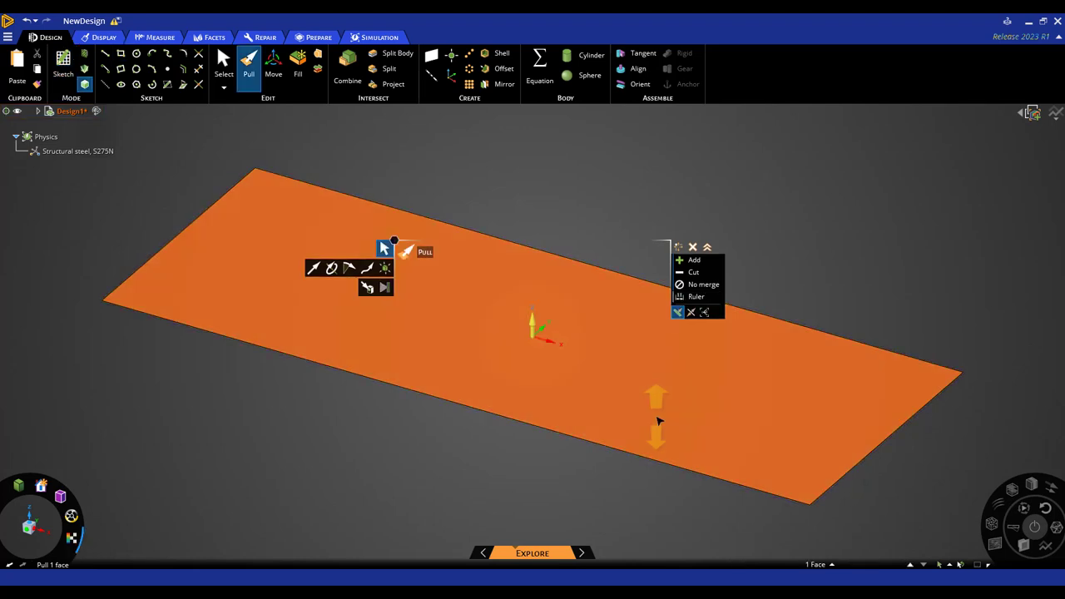
{"action": "left_click_drag", "start_coordinate": [596, 376], "coordinate": [556, 492]}
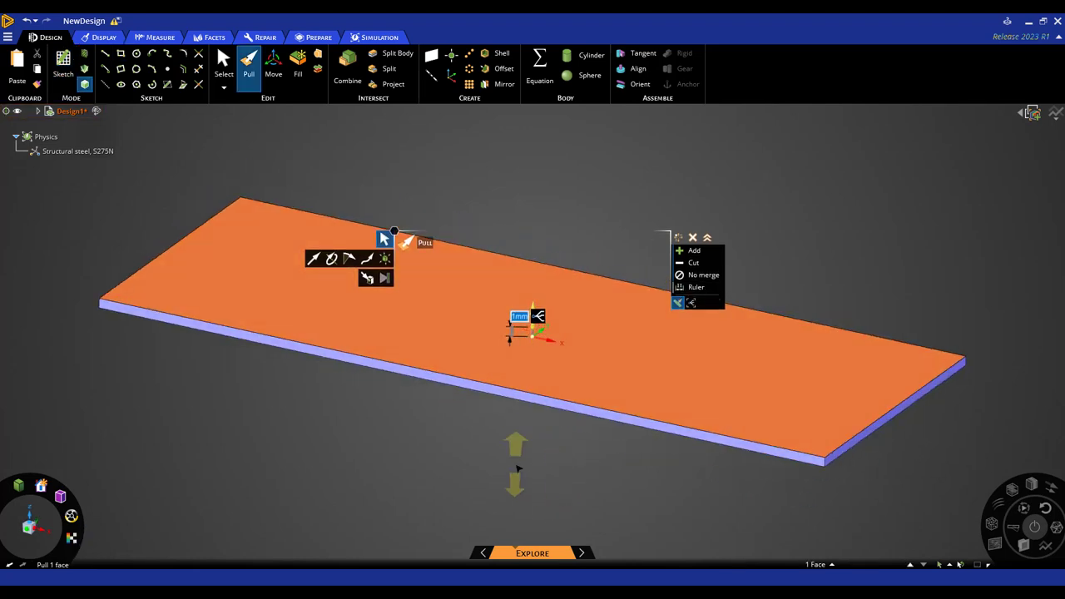
{"action": "key", "text": "Escape"}
{"action": "key", "text": "s"}
{"action": "left_click", "coordinate": [488, 353]}
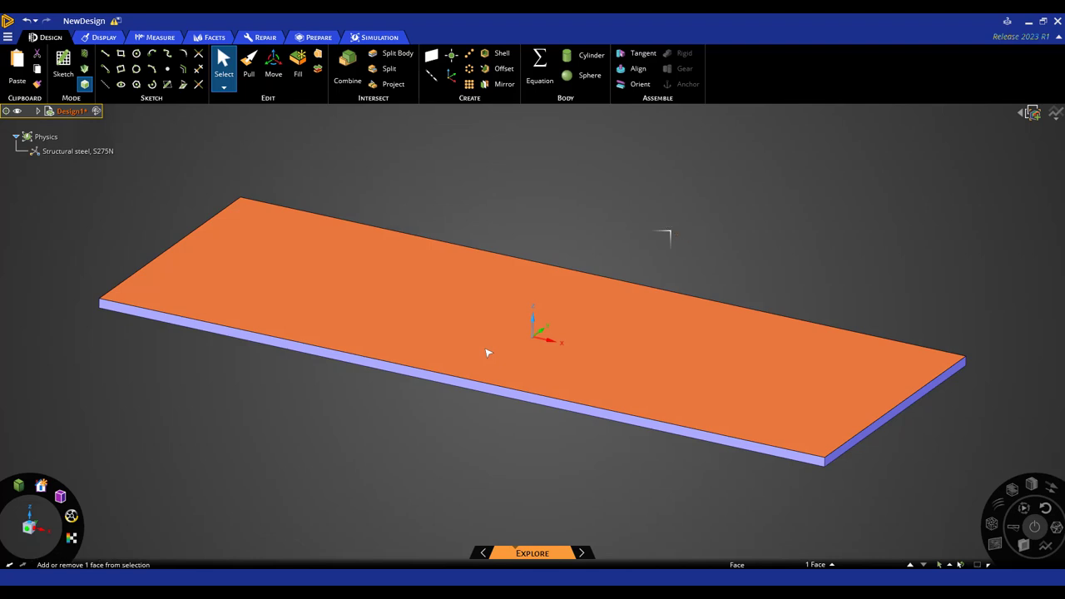
Move the Solid and Surface bodies into a new component named Component1
{"action": "left_click", "coordinate": [35, 113]}
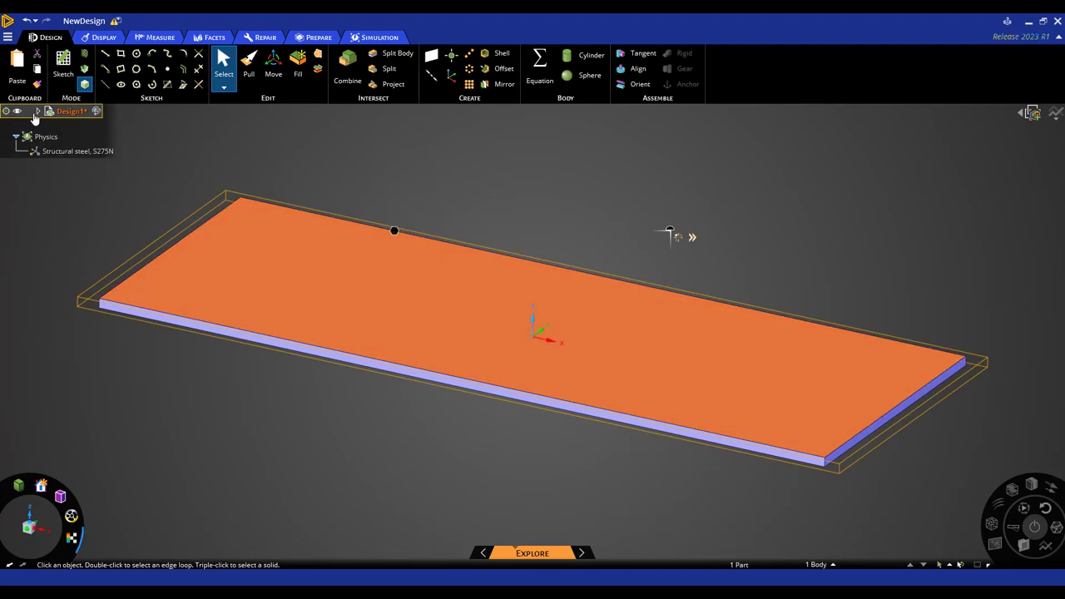
{"action": "left_click", "coordinate": [37, 112]}
{"action": "left_click", "coordinate": [72, 128]}
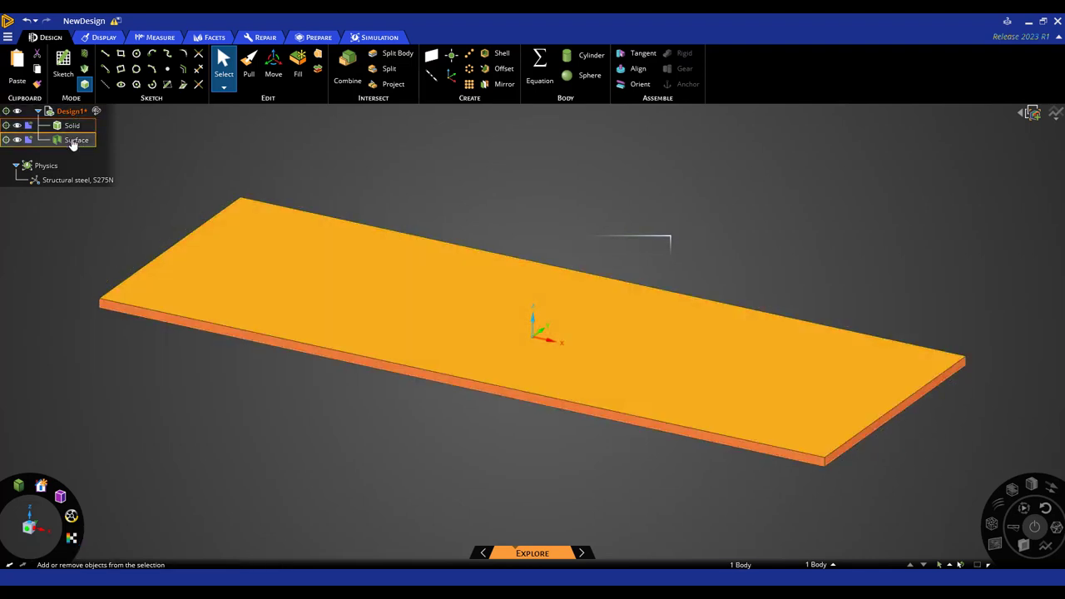
{"action": "left_click", "coordinate": [73, 141], "text": "ctrl"}
{"action": "right_click", "coordinate": [73, 141]}
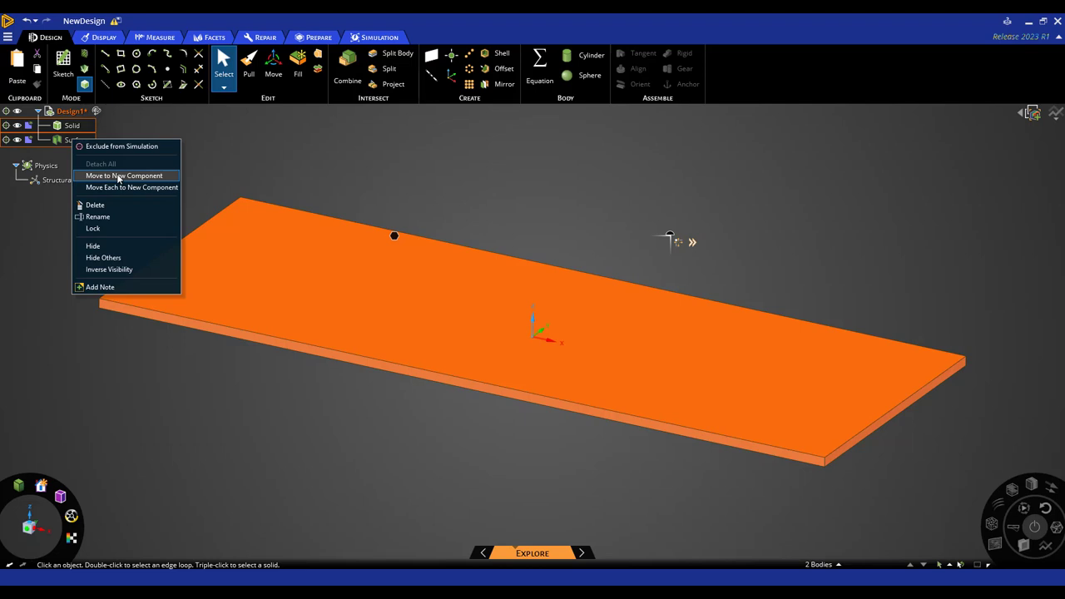
{"action": "left_click", "coordinate": [108, 175]}
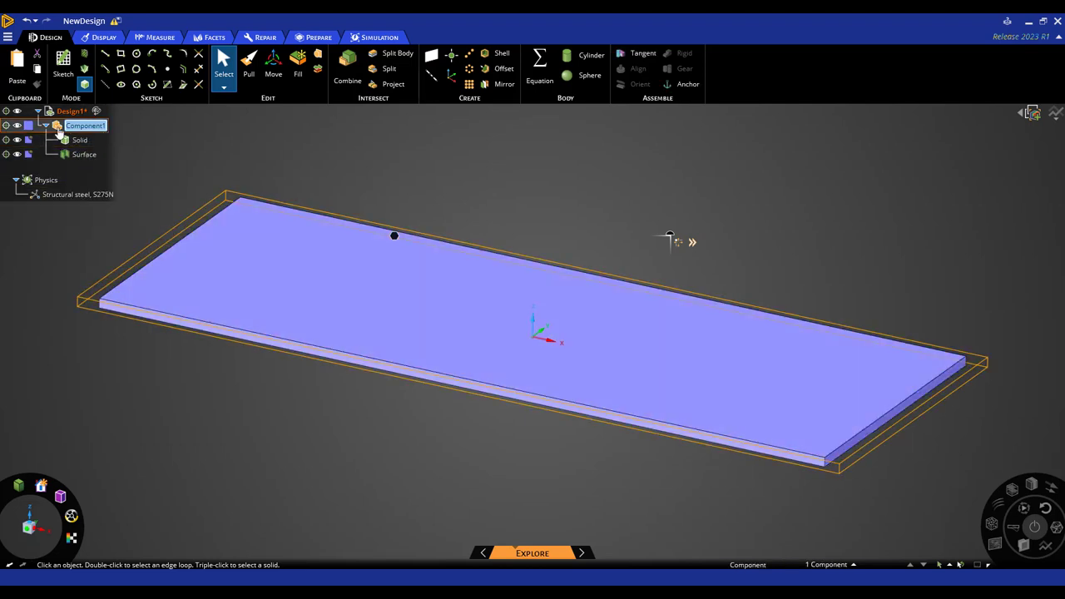
{"action": "left_click", "coordinate": [691, 242]}
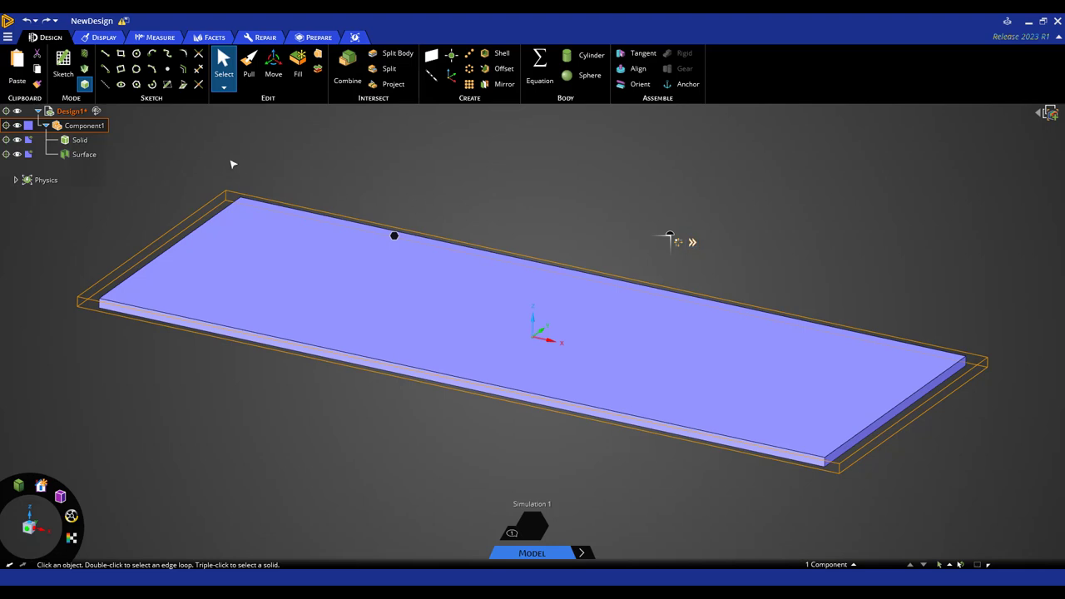
{"action": "mouse_move", "coordinate": [692, 242]}
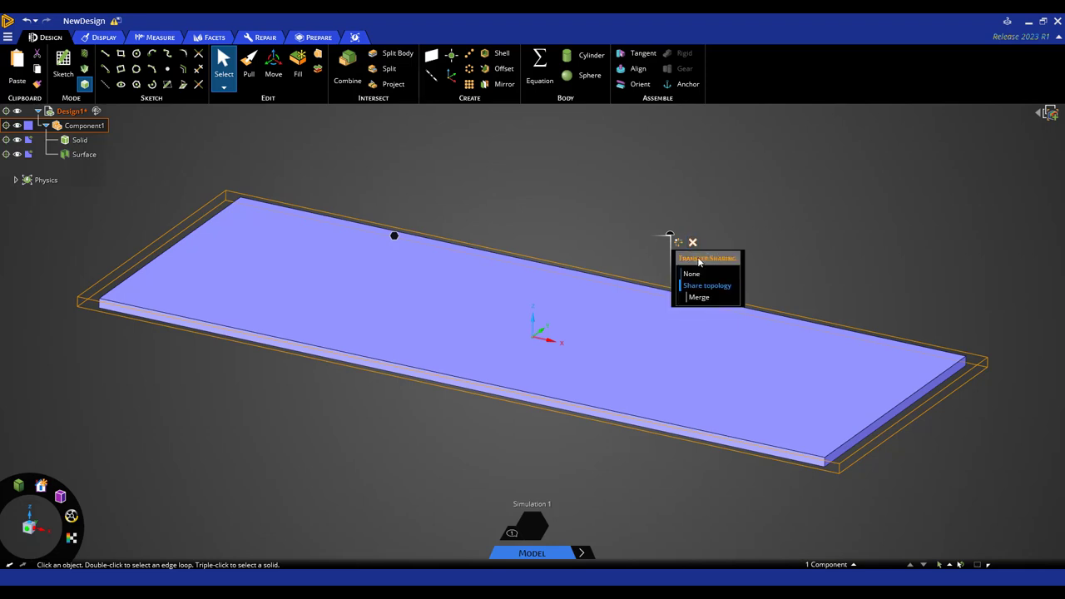
Clear the selection and open the Model in Ansys Mechanical
{"action": "left_click", "coordinate": [733, 235]}
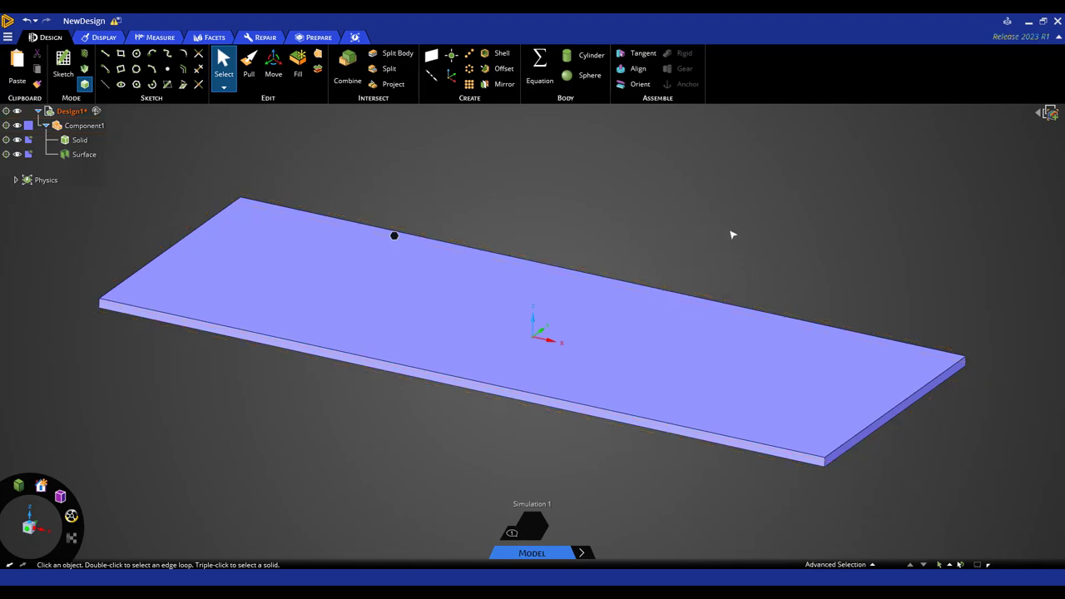
{"action": "left_click", "coordinate": [78, 141]}
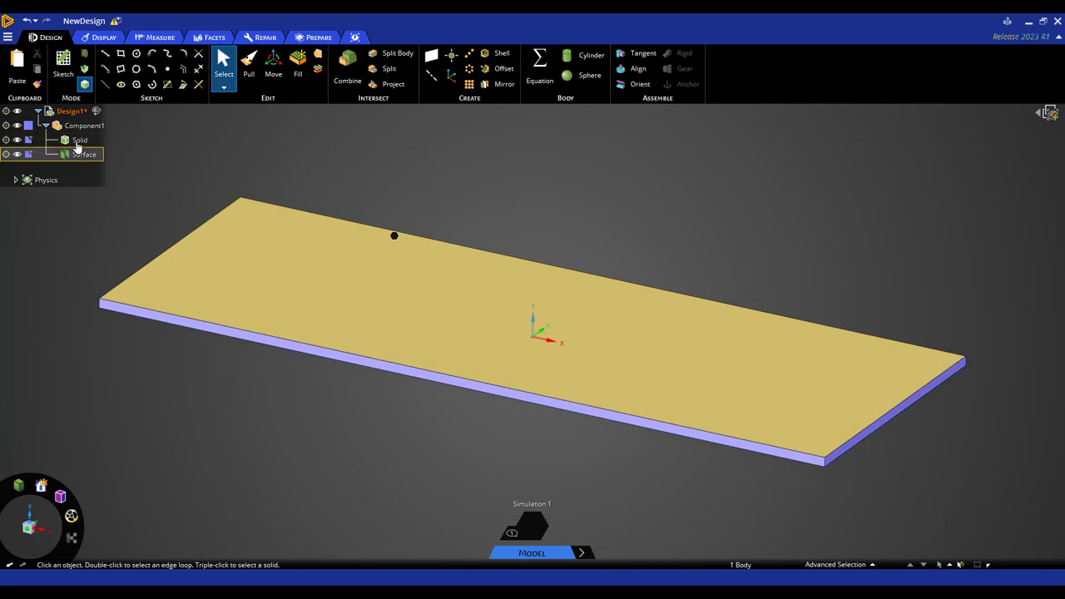
{"action": "left_click", "coordinate": [637, 461]}
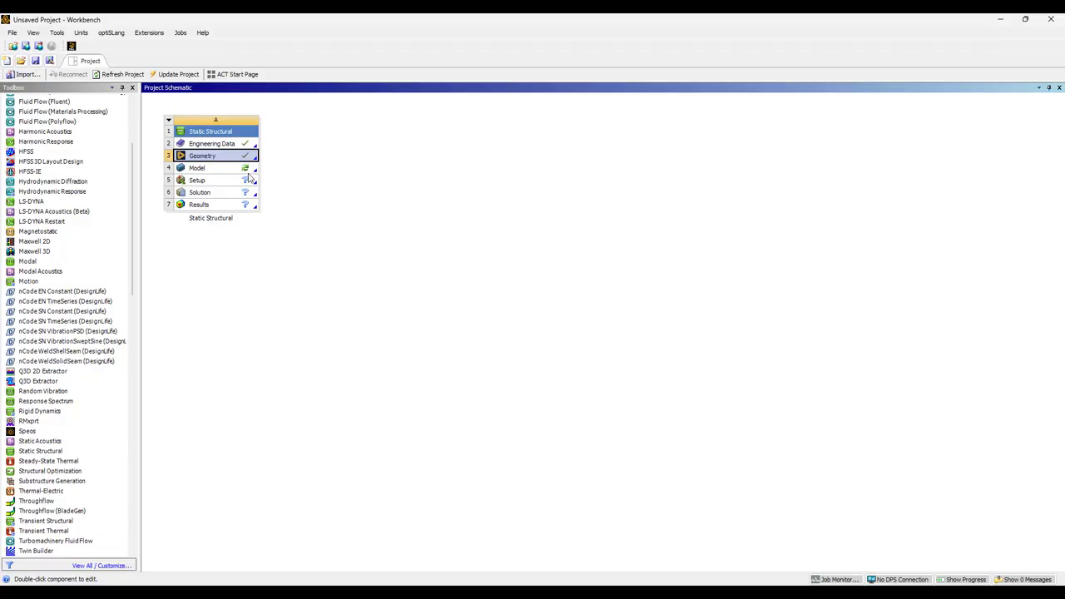
{"action": "double_click", "coordinate": [243, 170]}
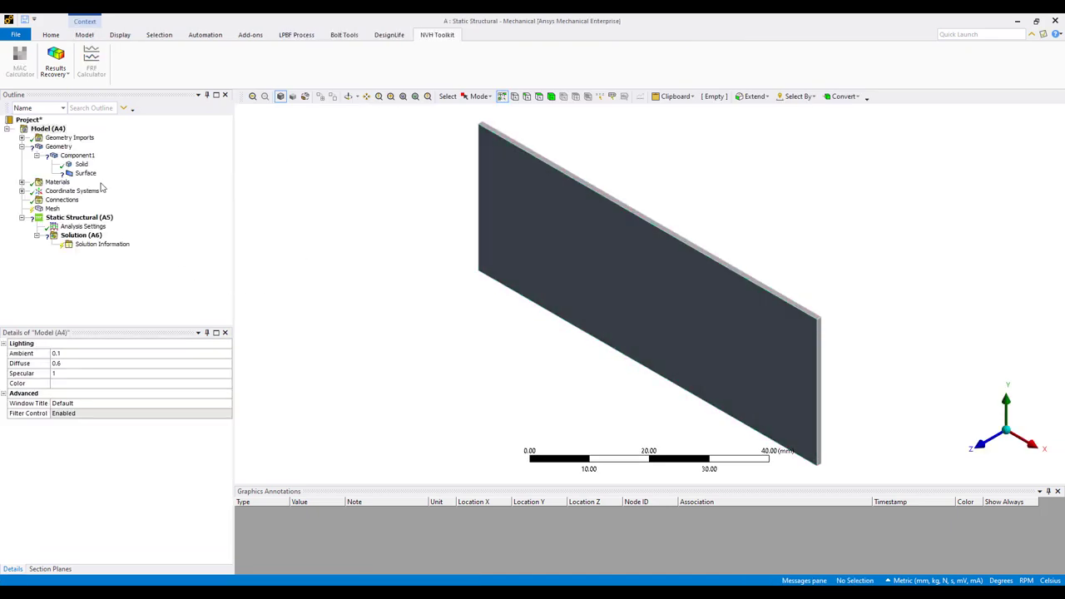
Search 'plast' in the Solid body's materials list, browse the plastics, and keep its material
{"action": "left_click", "coordinate": [80, 163]}
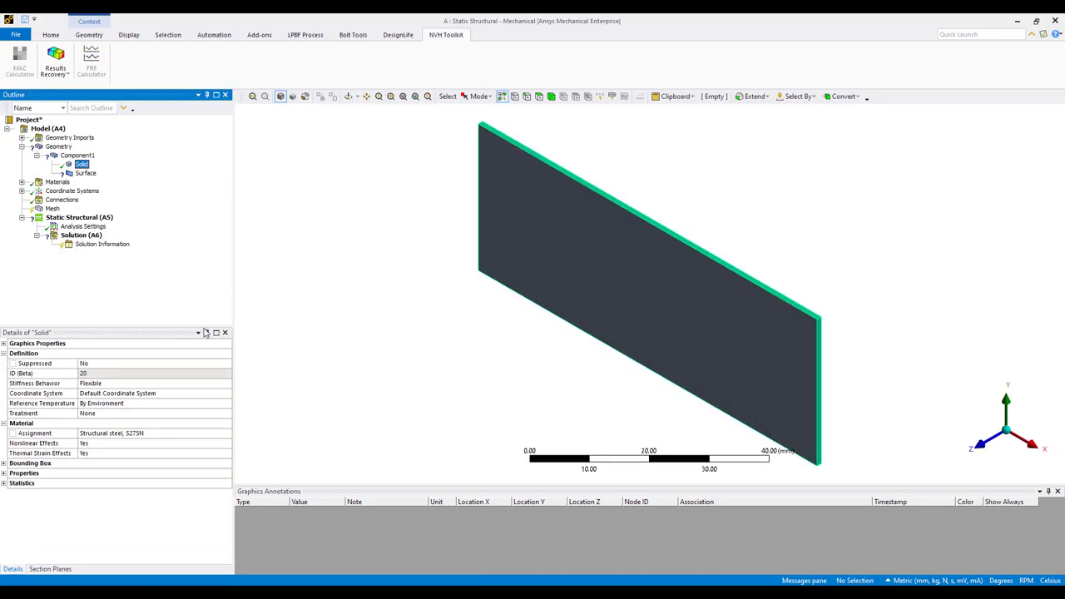
{"action": "left_click", "coordinate": [198, 434]}
{"action": "left_click", "coordinate": [227, 435]}
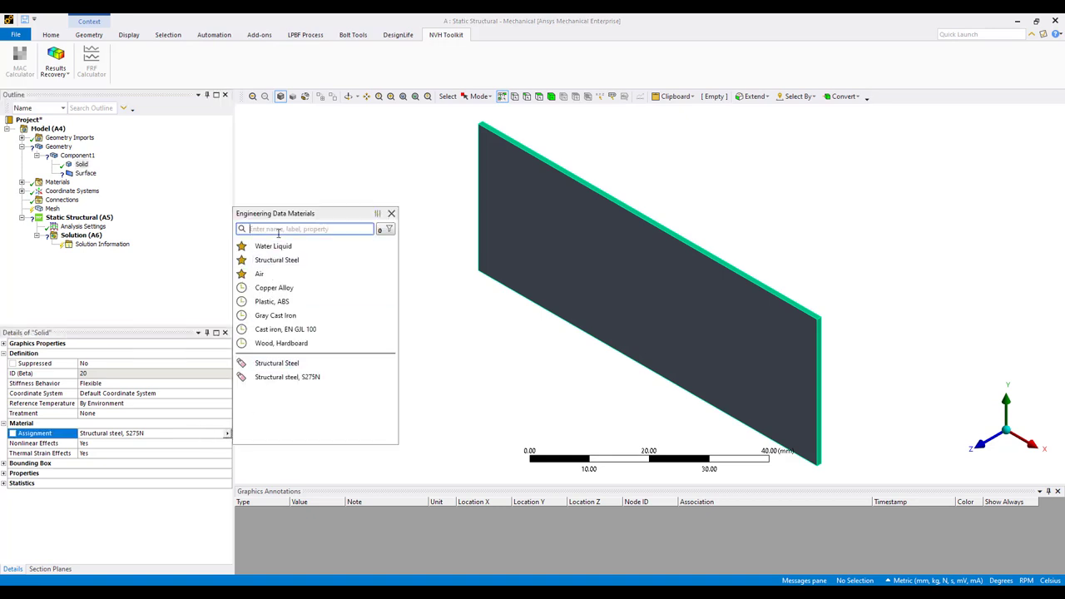
{"action": "type", "text": "plastic"}
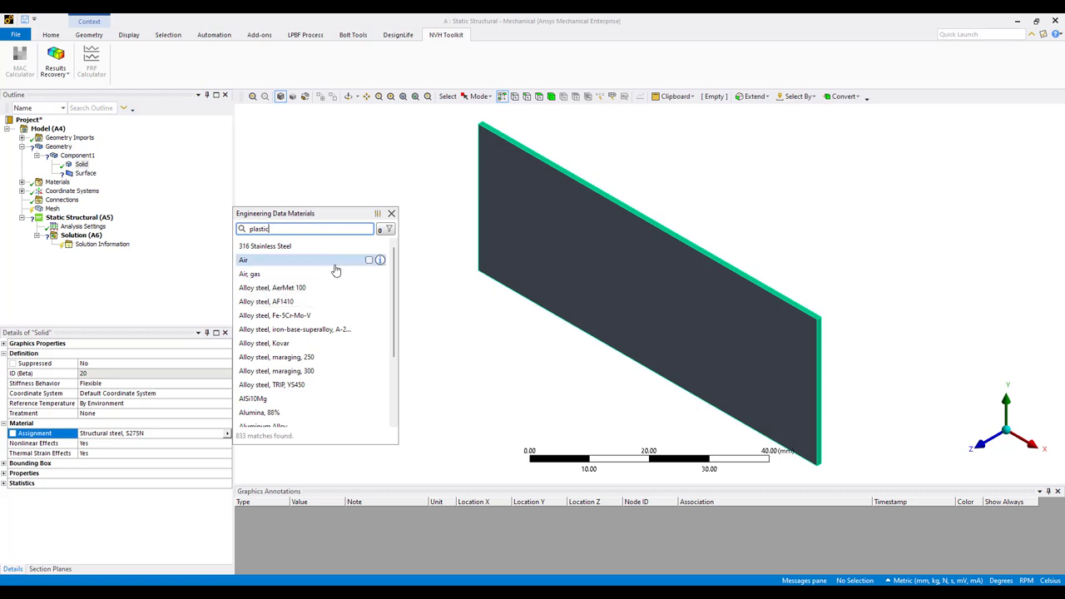
{"action": "scroll", "coordinate": [341, 283], "scroll_direction": "down", "scroll_amount": 15}
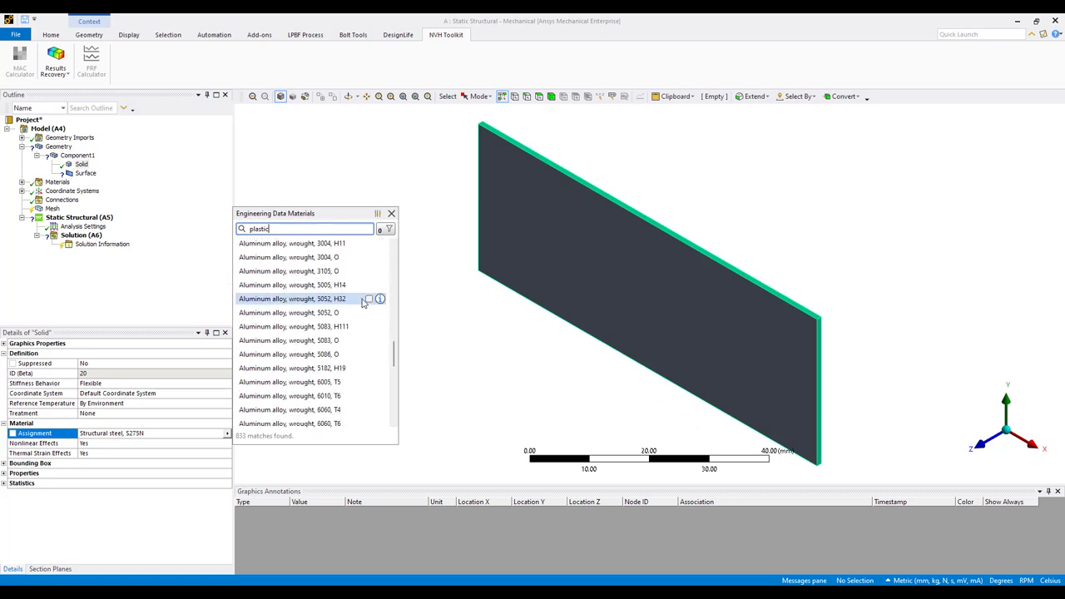
{"action": "scroll", "coordinate": [362, 310], "scroll_direction": "up", "scroll_amount": 1}
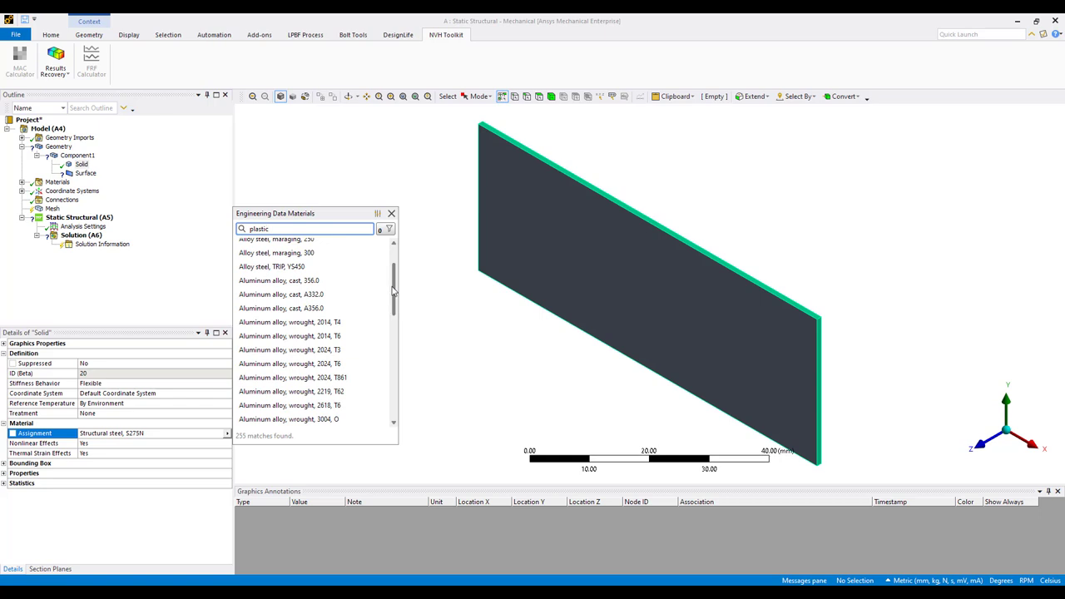
{"action": "left_click", "coordinate": [396, 357]}
{"action": "scroll", "coordinate": [391, 362], "scroll_direction": "down", "scroll_amount": 20}
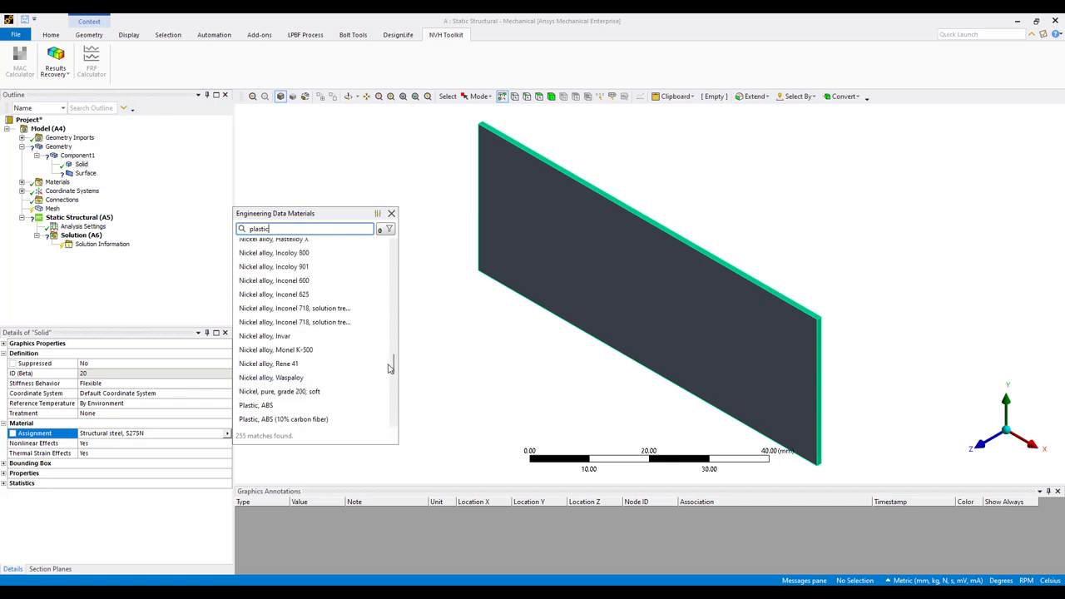
{"action": "scroll", "coordinate": [395, 383], "scroll_direction": "down", "scroll_amount": 10}
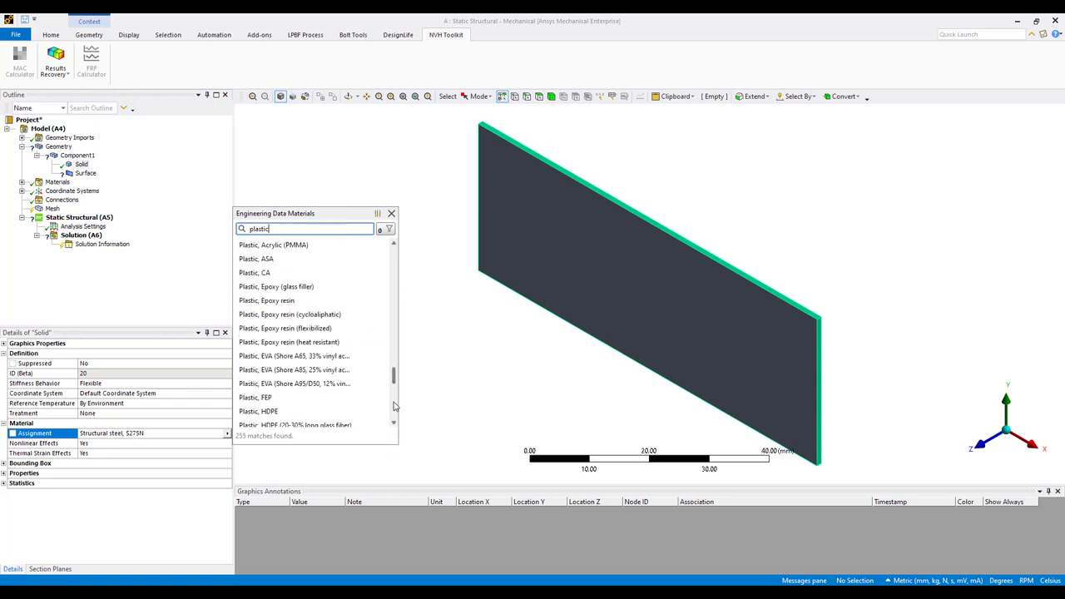
{"action": "scroll", "coordinate": [395, 414], "scroll_direction": "down", "scroll_amount": 5}
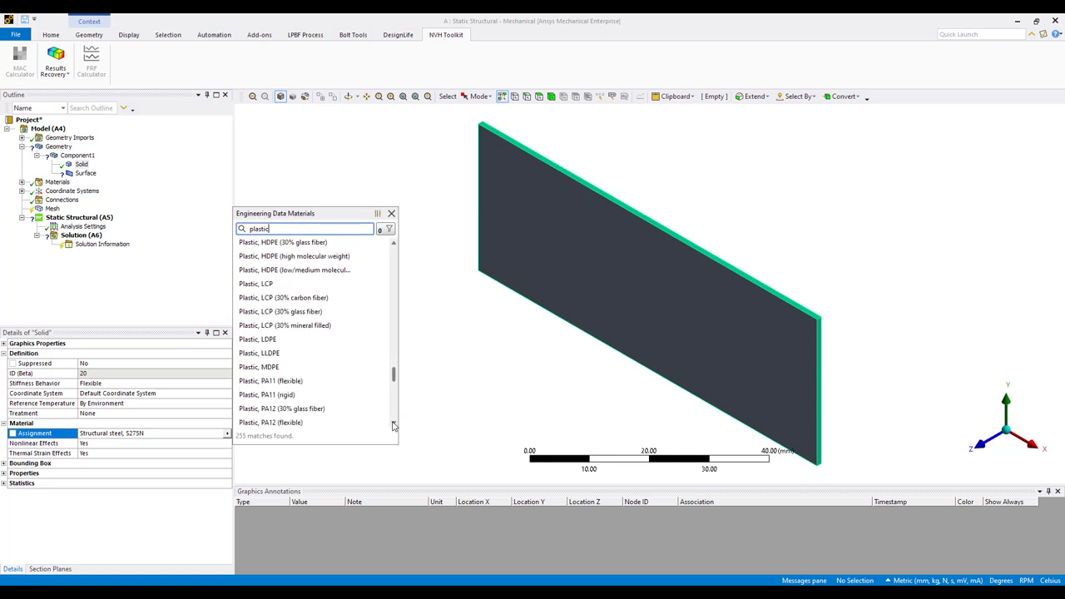
{"action": "scroll", "coordinate": [393, 424], "scroll_direction": "up", "scroll_amount": 15}
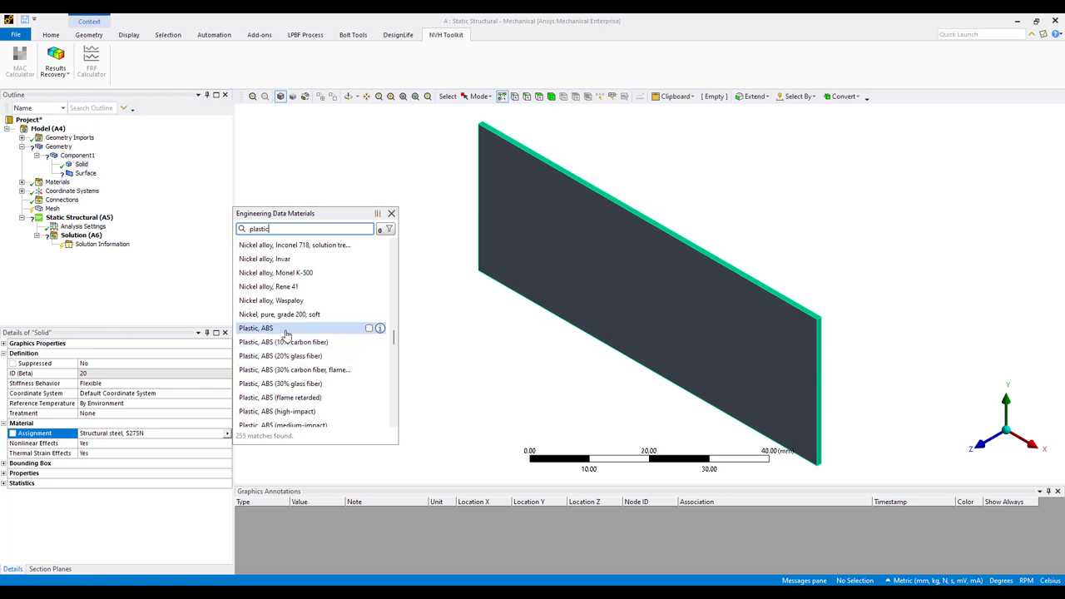
{"action": "left_click", "coordinate": [280, 333]}
Set the Surface body's thickness to 0.01 mm
{"action": "left_click", "coordinate": [83, 173]}
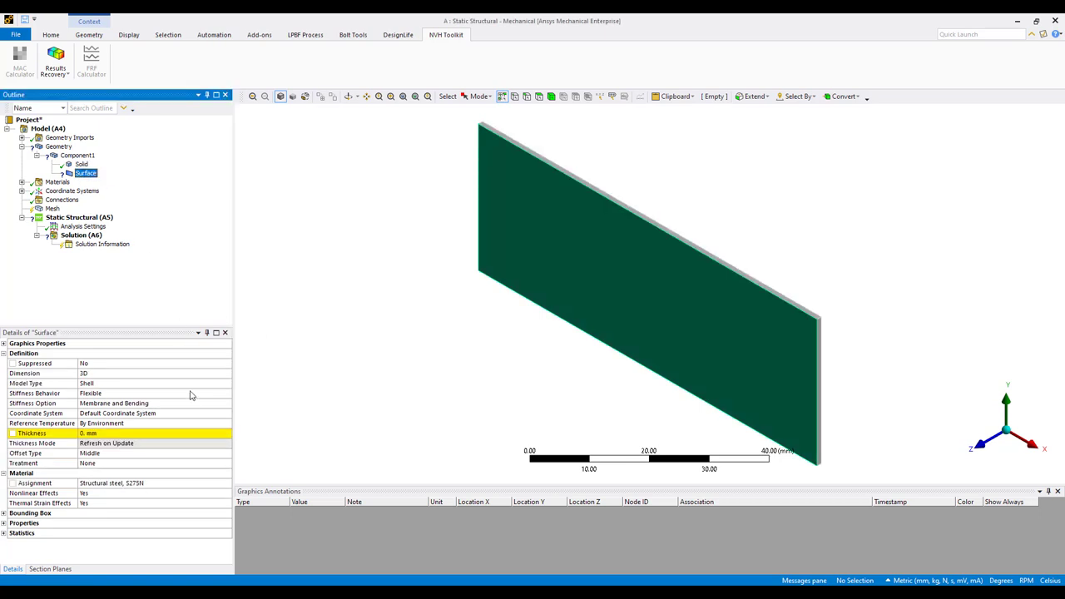
{"action": "left_click", "coordinate": [160, 433]}
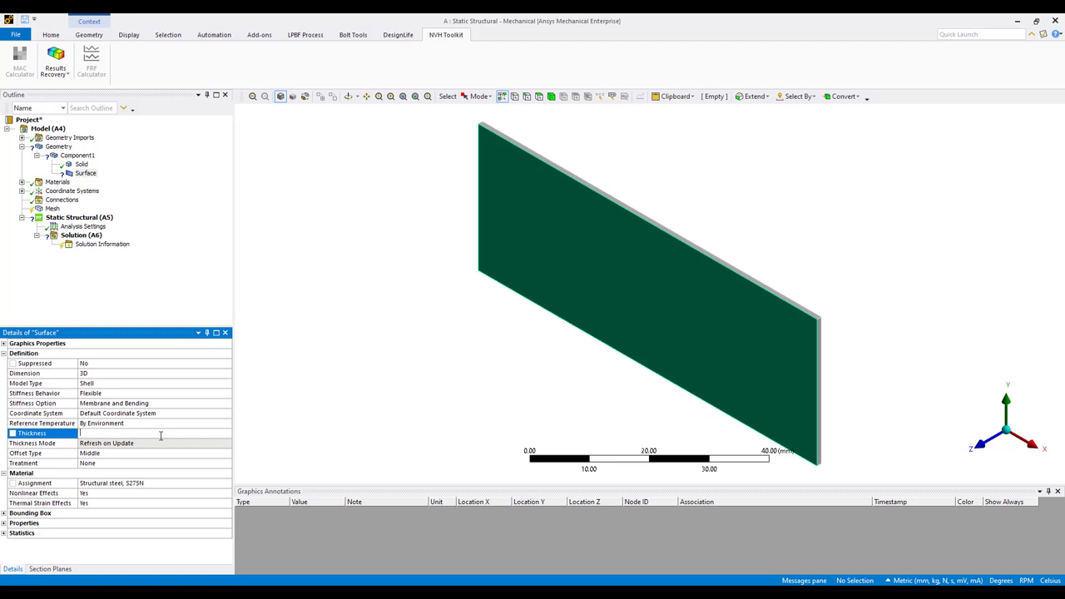
{"action": "type", "text": "0.01"}
{"action": "key", "text": "Return"}
Assign Copper Alloy to the Surface body, found by searching 'cop'
{"action": "left_click", "coordinate": [158, 487]}
{"action": "left_click", "coordinate": [227, 483]}
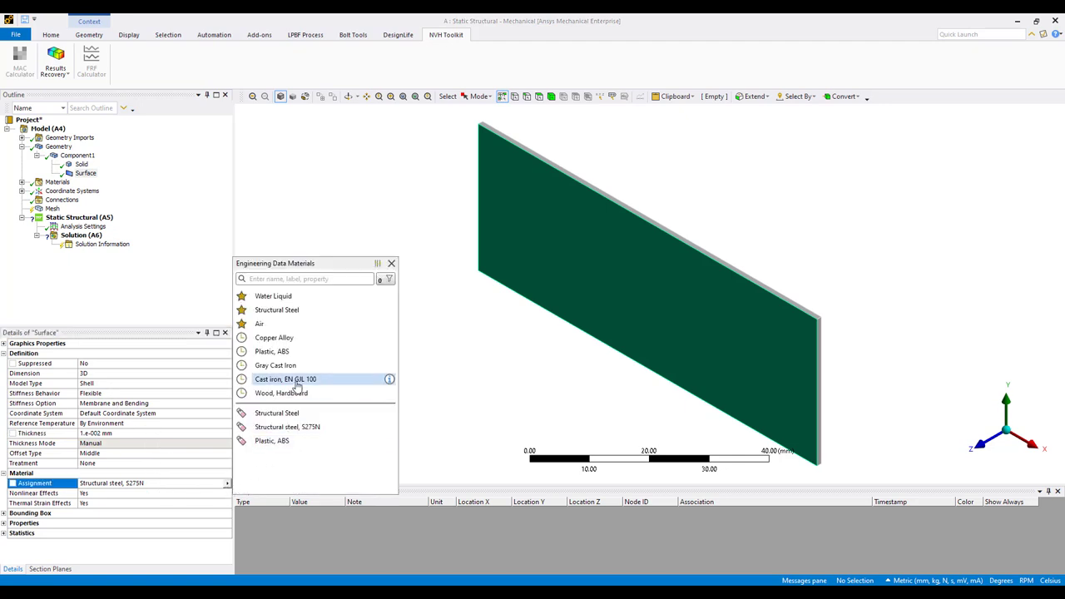
{"action": "left_click", "coordinate": [297, 278]}
{"action": "type", "text": "copper"}
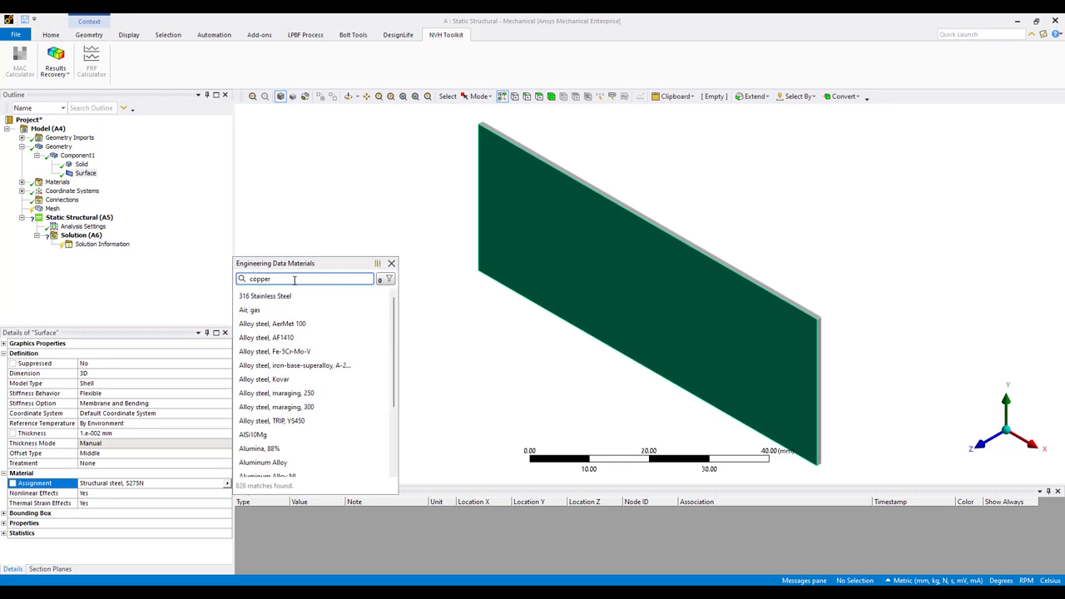
{"action": "scroll", "coordinate": [320, 378], "scroll_direction": "down", "scroll_amount": 5}
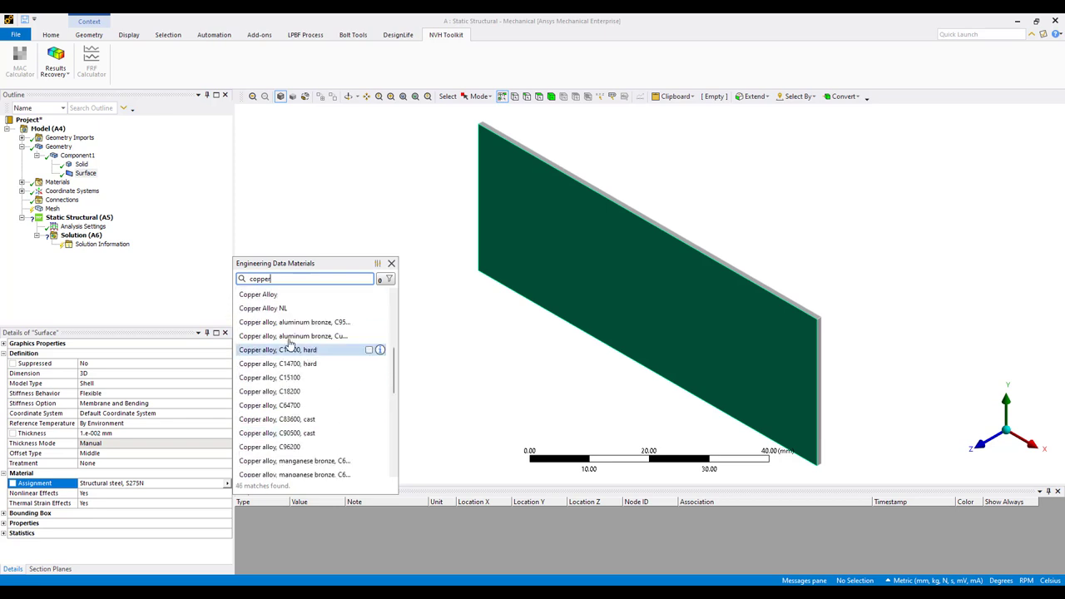
{"action": "left_click", "coordinate": [264, 294]}
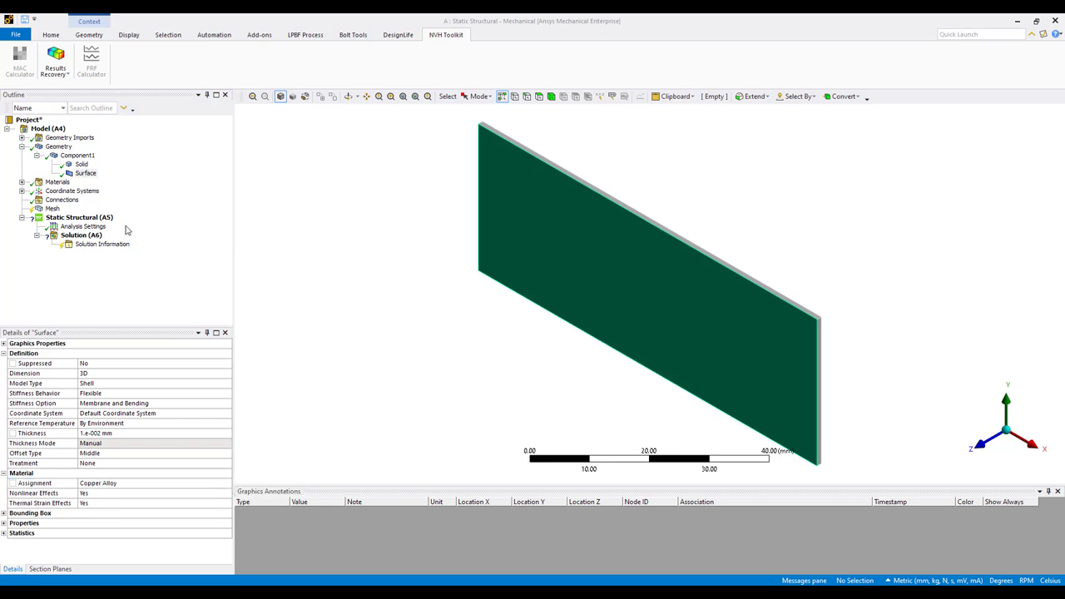
Generate the mesh for the plate from the Mesh item
{"action": "middle_click_drag", "start_coordinate": [599, 267], "coordinate": [713, 167]}
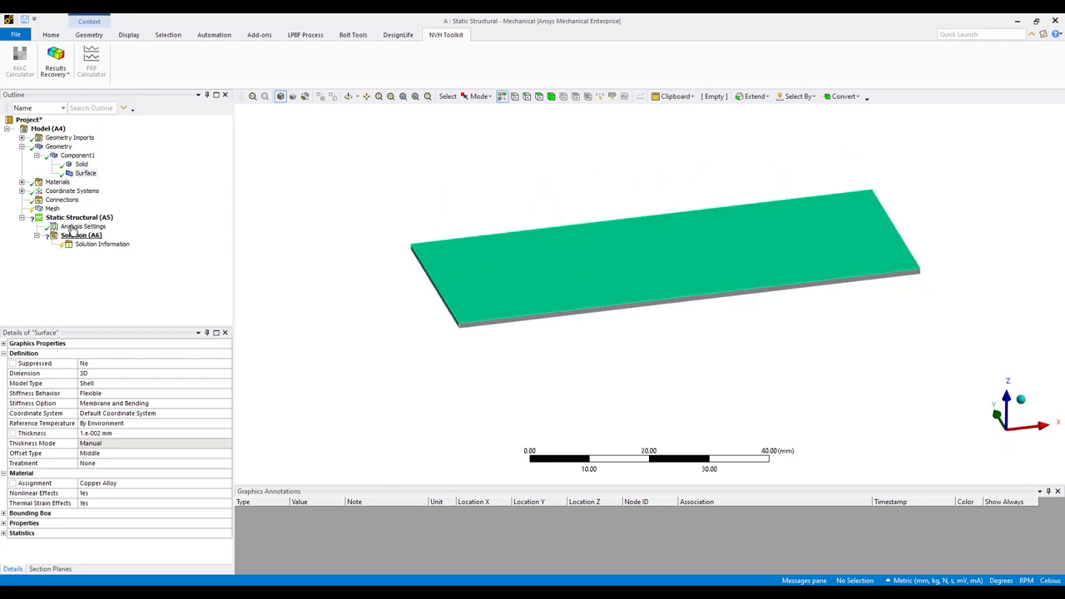
{"action": "left_click", "coordinate": [51, 208]}
{"action": "right_click", "coordinate": [48, 208]}
{"action": "key", "text": "Escape"}
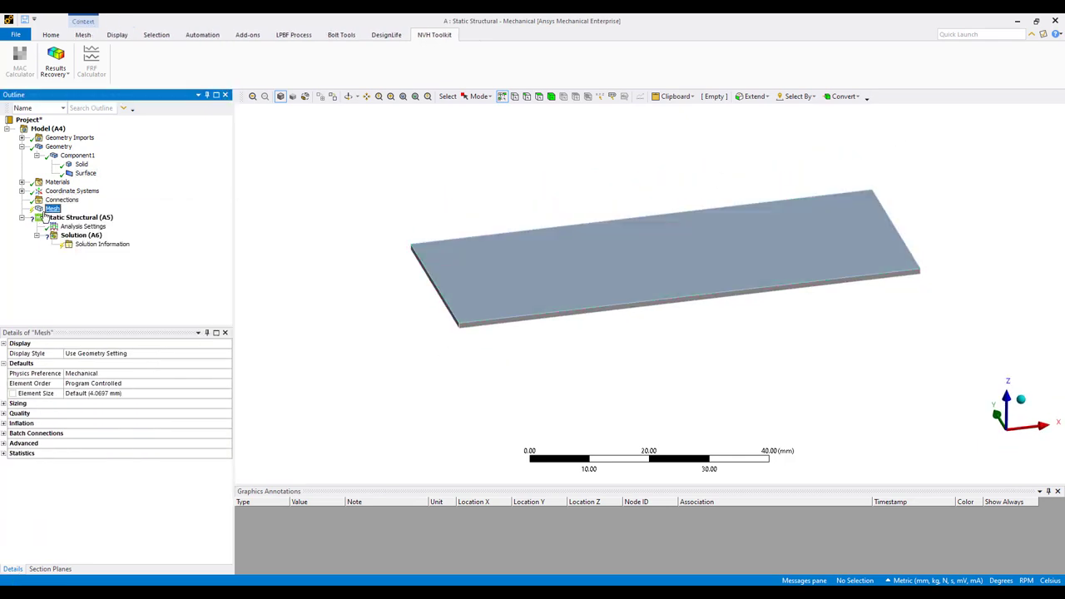
{"action": "right_click", "coordinate": [55, 209]}
{"action": "left_click", "coordinate": [76, 245]}
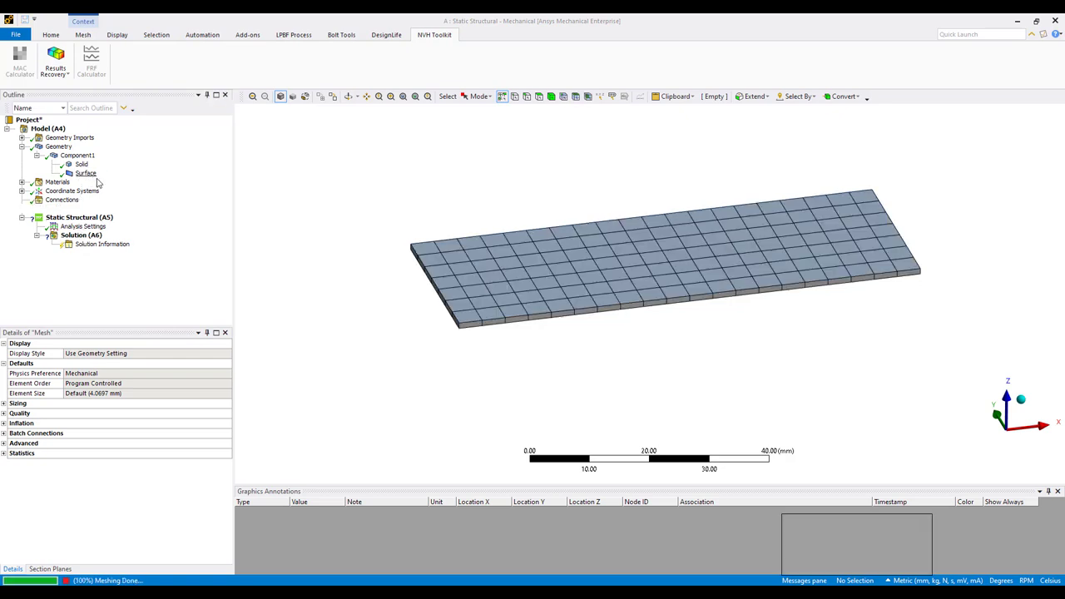
Zoom in on a plate corner and select its faces to inspect the mesh
{"action": "left_click_drag", "start_coordinate": [415, 295], "coordinate": [499, 332]}
{"action": "scroll", "coordinate": [608, 364], "scroll_direction": "up", "scroll_amount": 5}
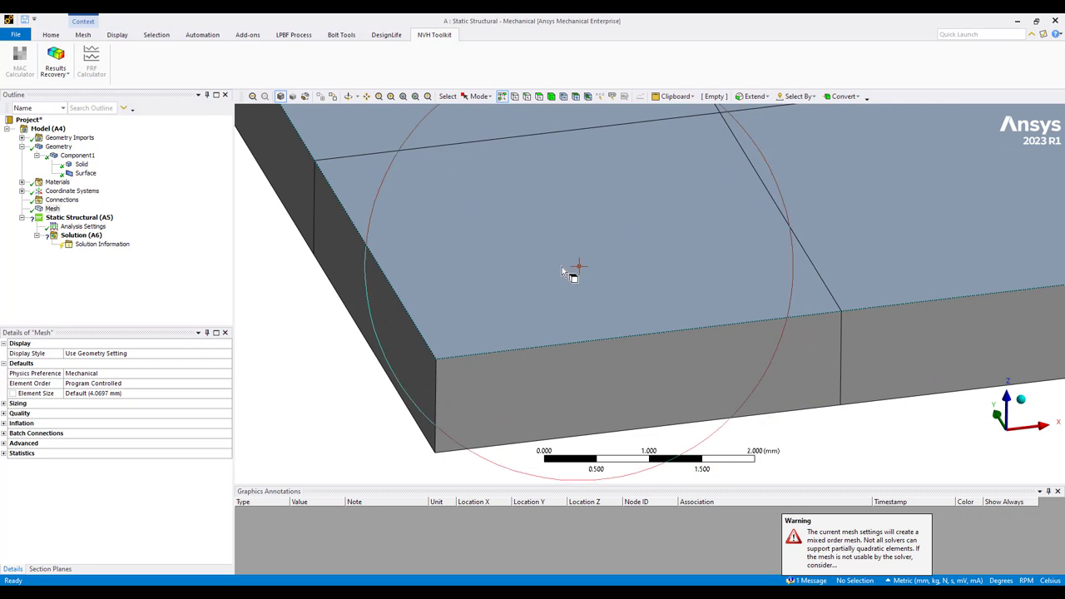
{"action": "left_click", "coordinate": [528, 381]}
{"action": "left_click", "coordinate": [535, 304]}
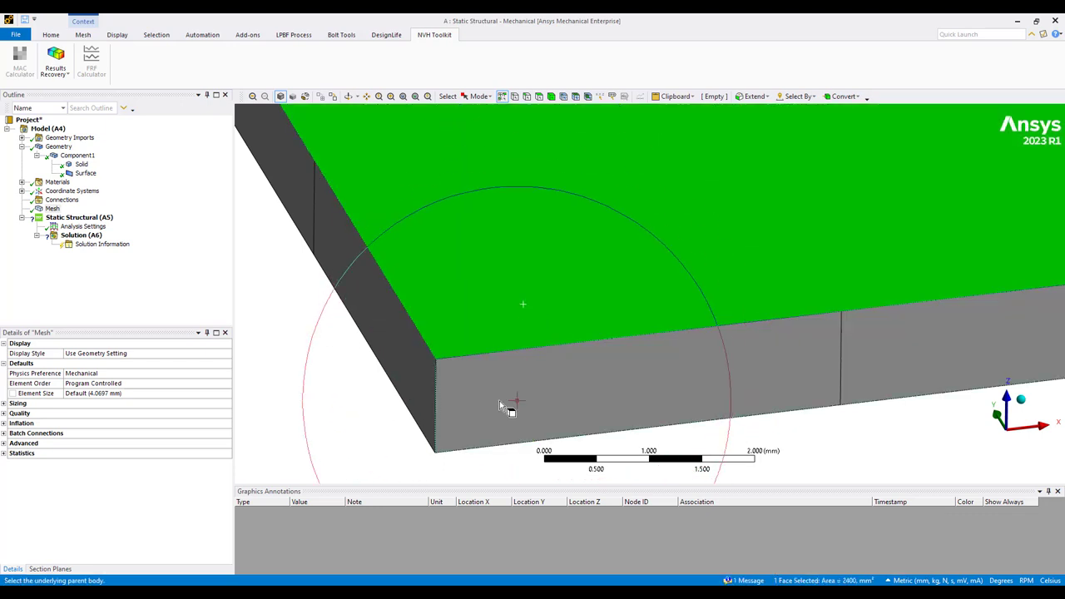
{"action": "left_click", "coordinate": [506, 404]}
{"action": "left_click", "coordinate": [442, 297]}
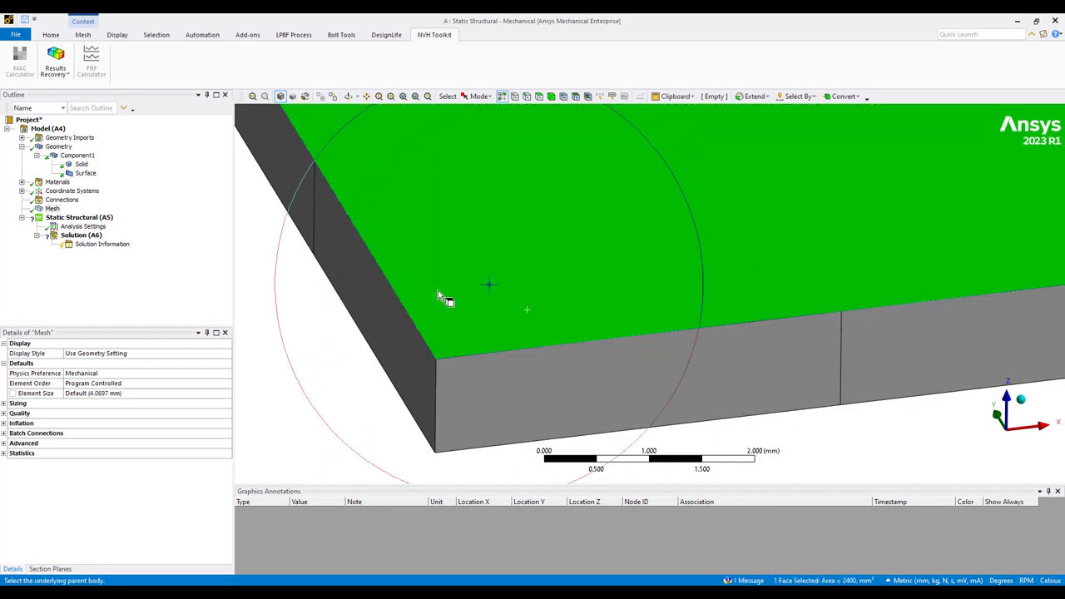
{"action": "left_click", "coordinate": [300, 361]}
{"action": "scroll", "coordinate": [440, 305], "scroll_direction": "down", "scroll_amount": 1}
{"action": "scroll", "coordinate": [440, 306], "scroll_direction": "down", "scroll_amount": 2}
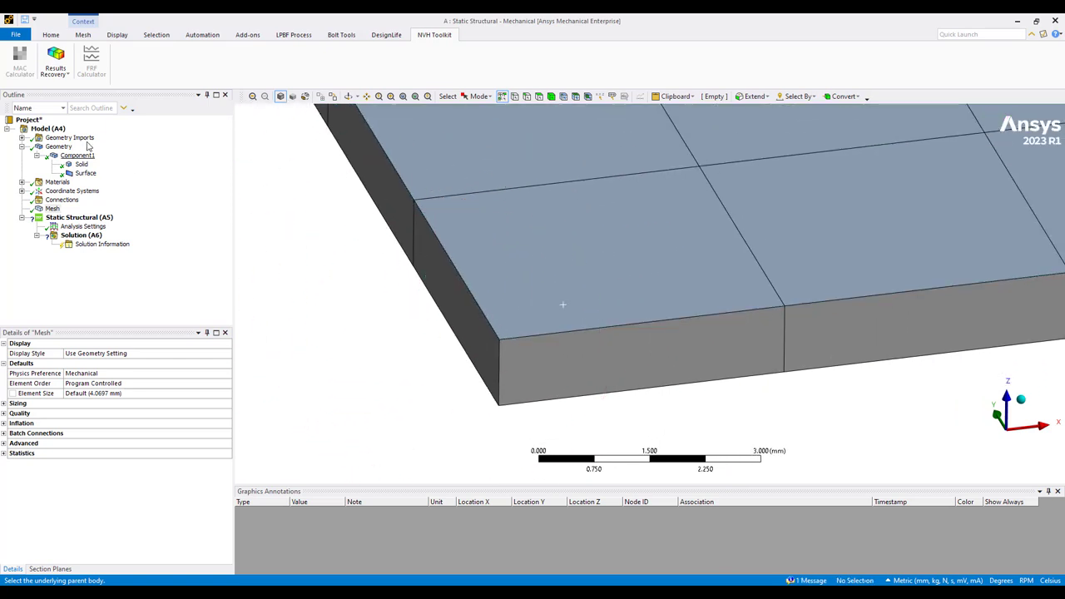
{"action": "left_click", "coordinate": [62, 36]}
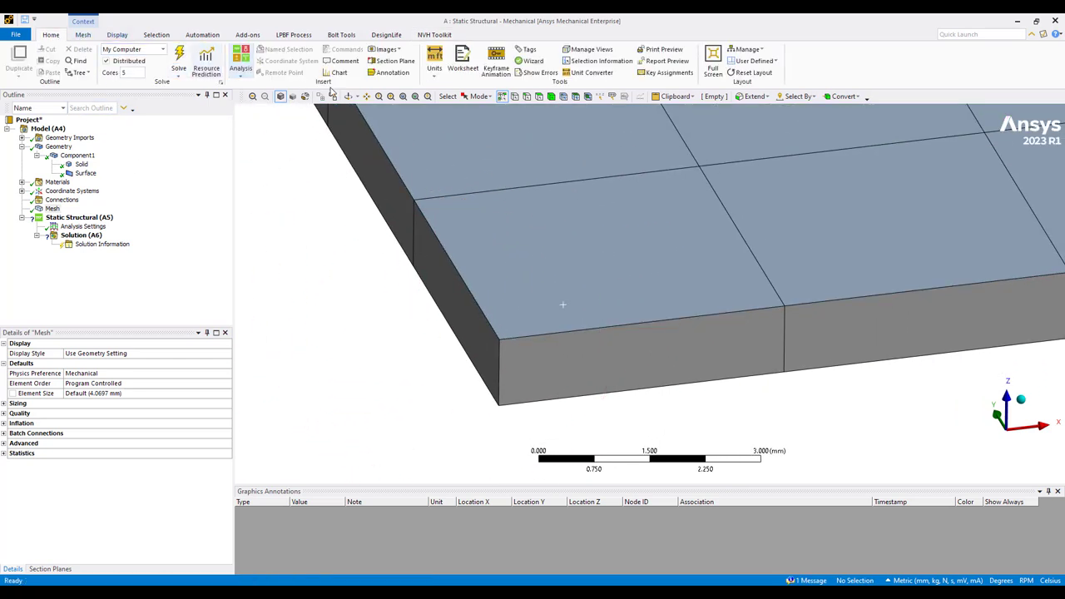
{"action": "left_click", "coordinate": [127, 37]}
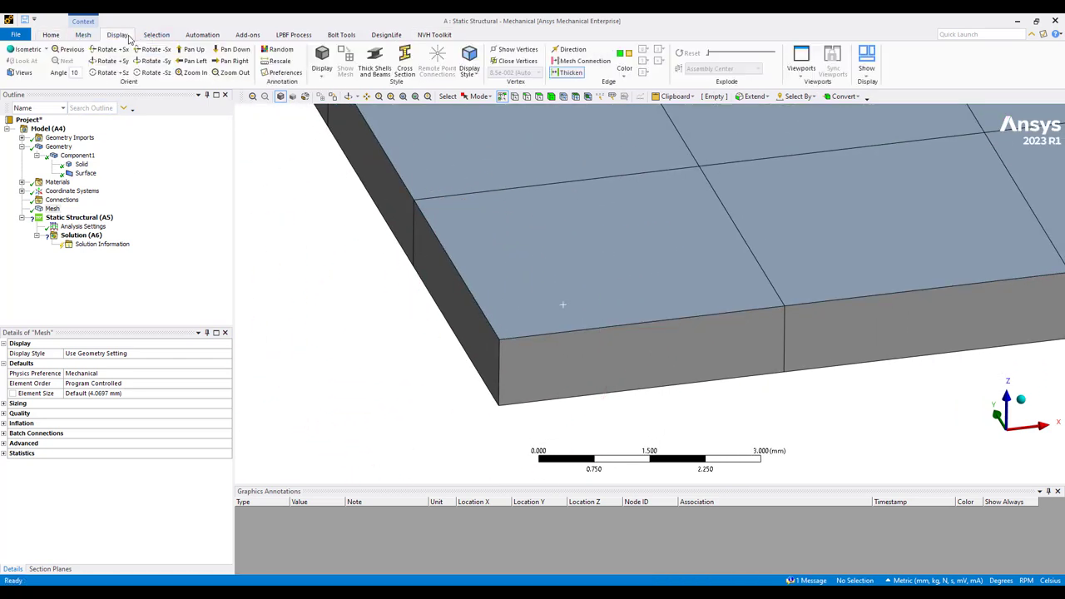
{"action": "left_click", "coordinate": [283, 73]}
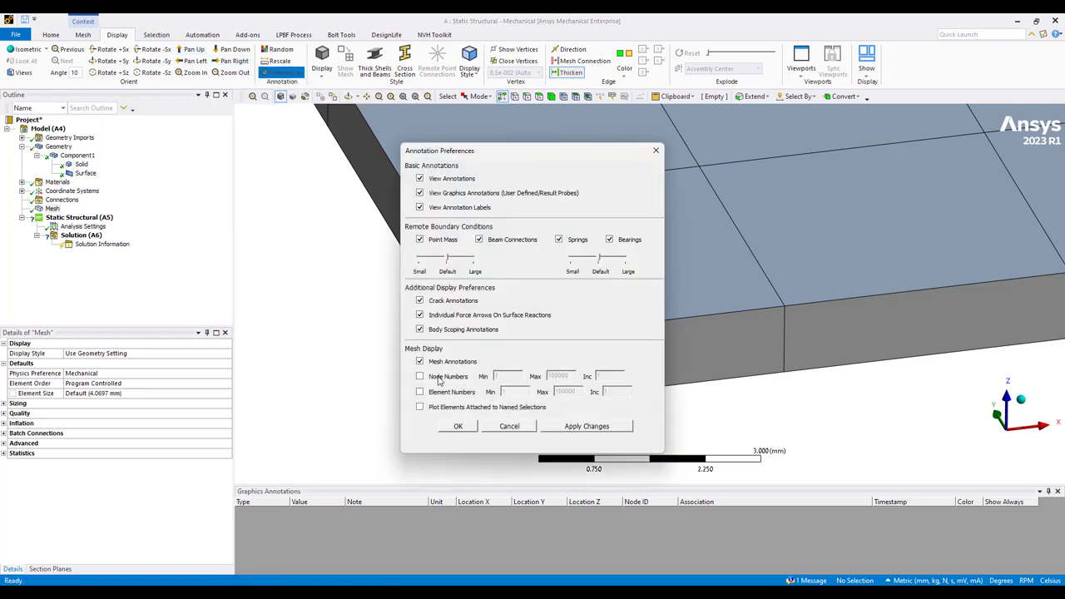
{"action": "left_click", "coordinate": [420, 377]}
{"action": "left_click", "coordinate": [458, 427]}
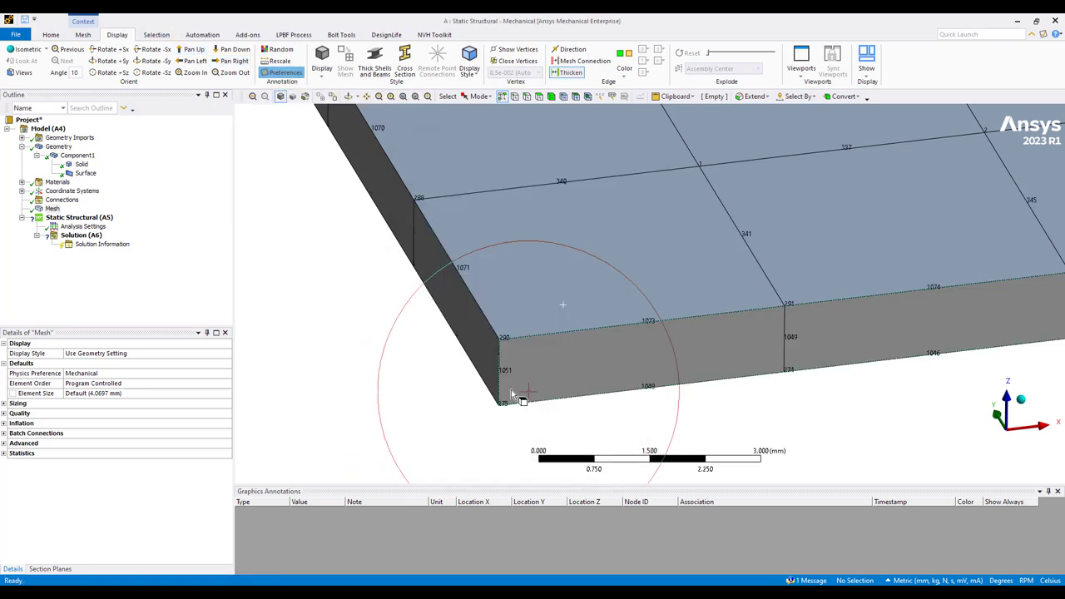
{"action": "scroll", "coordinate": [803, 297], "scroll_direction": "up", "scroll_amount": 4}
{"action": "scroll", "coordinate": [865, 301], "scroll_direction": "up", "scroll_amount": 2}
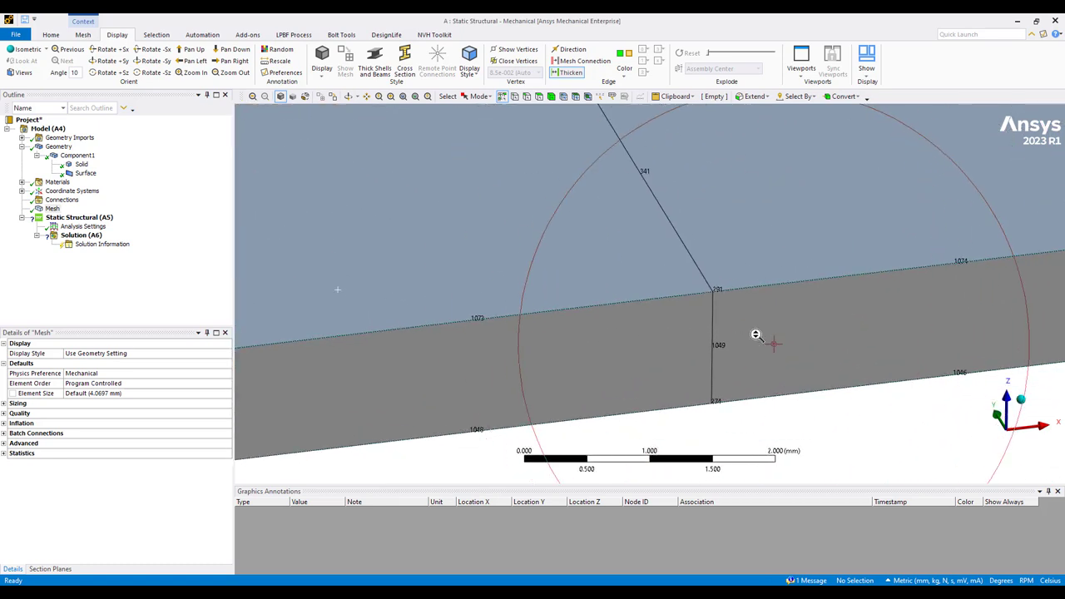
{"action": "scroll", "coordinate": [756, 340], "scroll_direction": "down", "scroll_amount": 2}
{"action": "scroll", "coordinate": [706, 325], "scroll_direction": "down", "scroll_amount": 3}
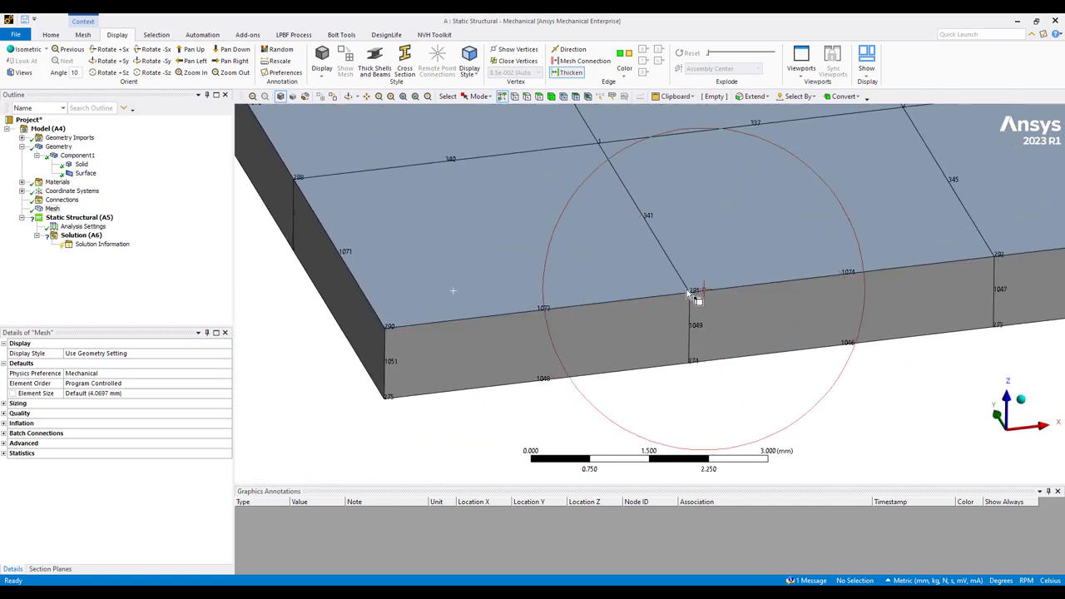
{"action": "middle_click_drag", "start_coordinate": [387, 207], "coordinate": [305, 302]}
{"action": "scroll", "coordinate": [384, 275], "scroll_direction": "up", "scroll_amount": 2}
{"action": "middle_click_drag", "start_coordinate": [384, 275], "coordinate": [349, 298]}
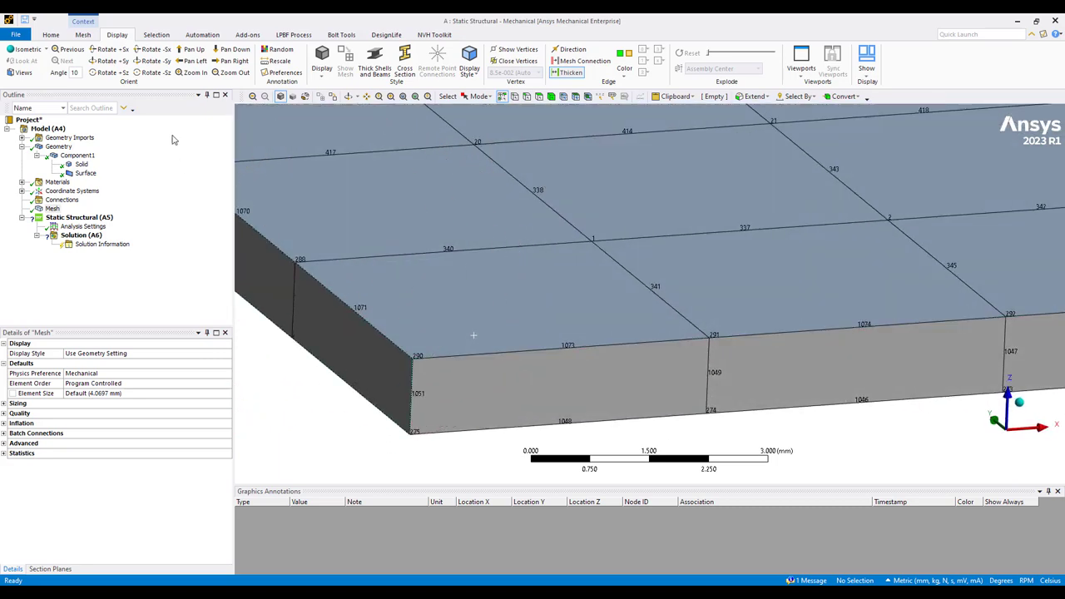
{"action": "left_click", "coordinate": [283, 72]}
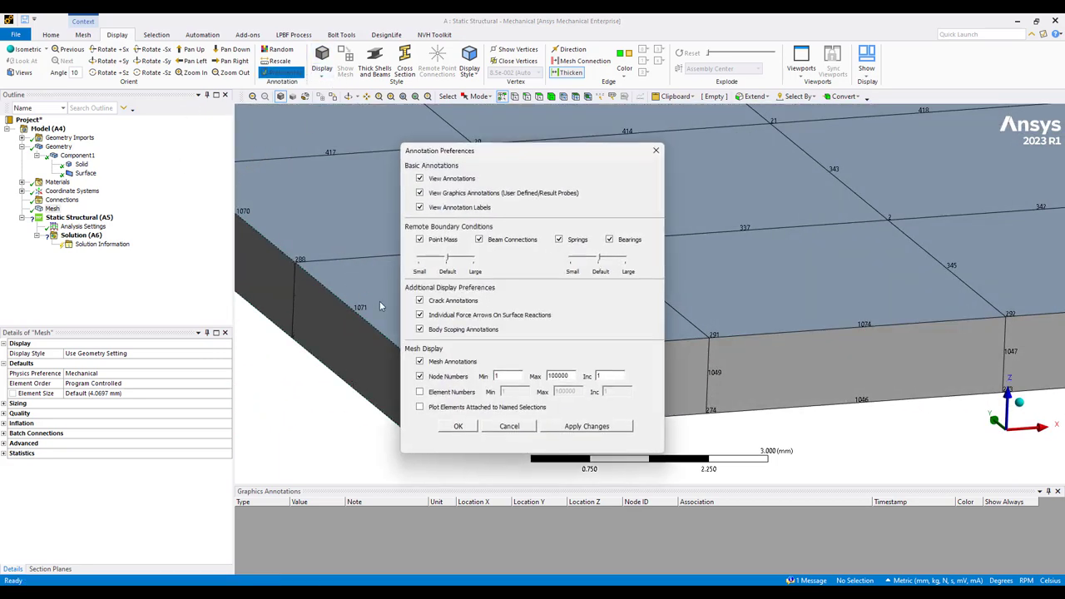
{"action": "left_click", "coordinate": [419, 376]}
Insert a mesh Method control under Mesh scoped to the plate body
{"action": "left_click", "coordinate": [457, 426]}
{"action": "mouse_move", "coordinate": [458, 426]}
{"action": "middle_mouse_down"}
{"action": "mouse_move", "coordinate": [458, 333]}
{"action": "mouse_move", "coordinate": [445, 405]}
{"action": "middle_mouse_up"}
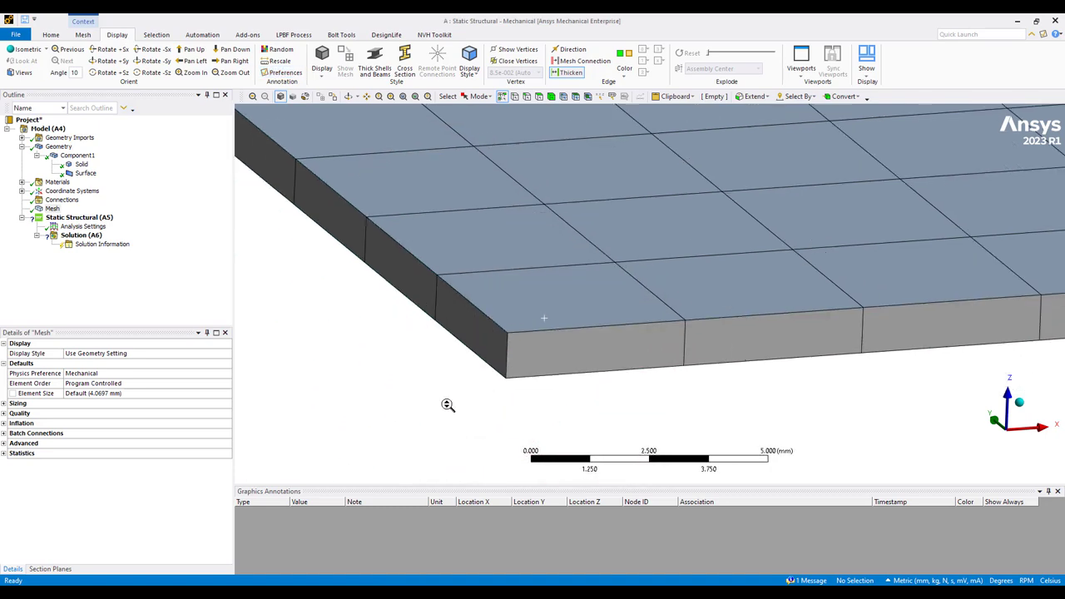
{"action": "middle_click_drag", "start_coordinate": [561, 317], "coordinate": [548, 351]}
{"action": "scroll", "coordinate": [563, 344], "scroll_direction": "down", "scroll_amount": 3}
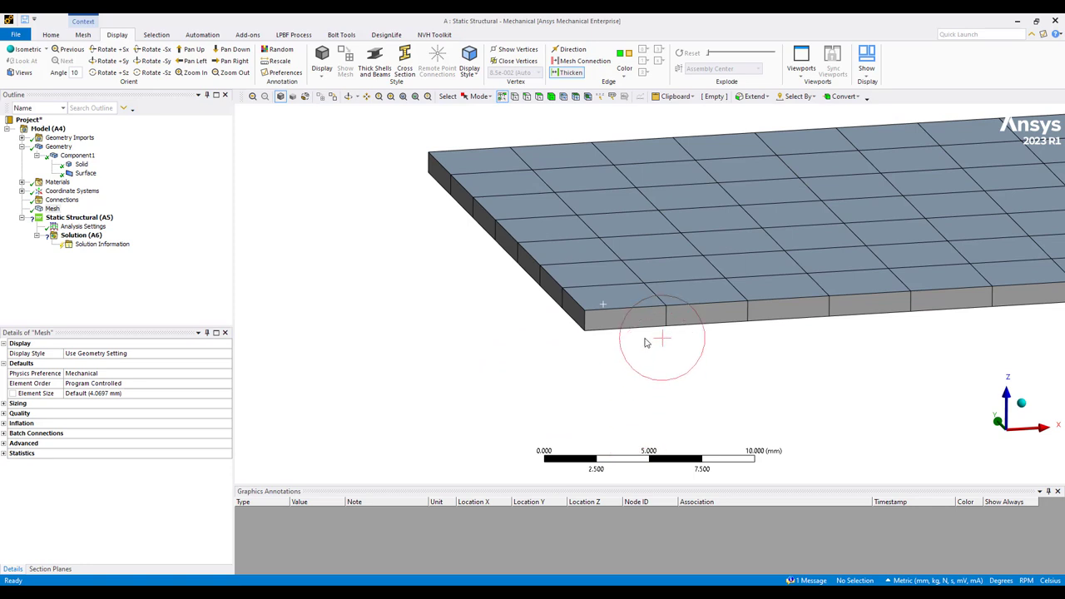
{"action": "scroll", "coordinate": [566, 391], "scroll_direction": "down", "scroll_amount": 3}
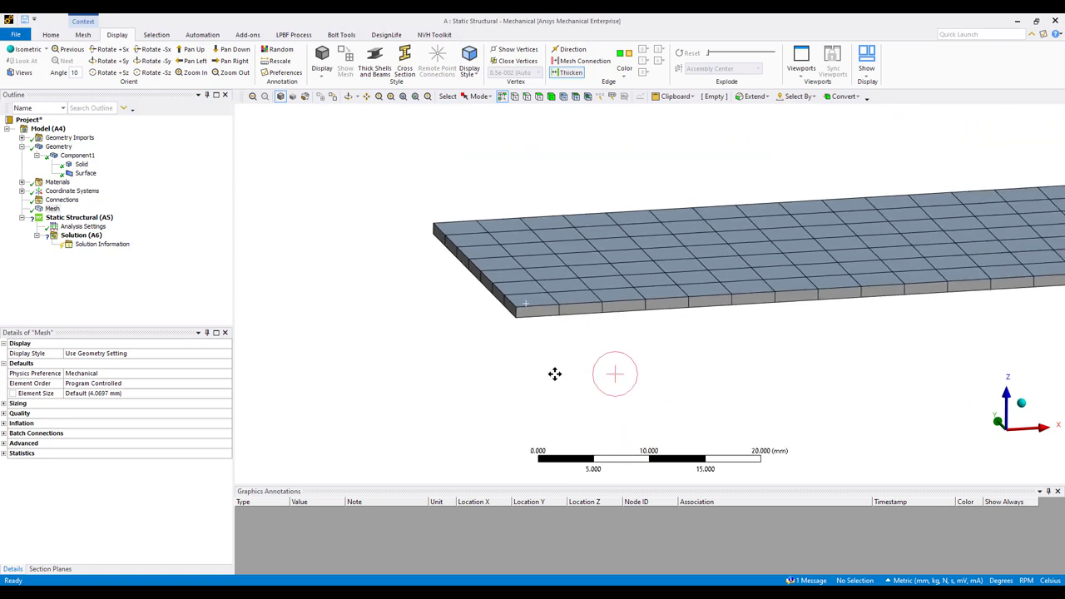
{"action": "right_click", "coordinate": [53, 211]}
{"action": "left_click", "coordinate": [203, 217]}
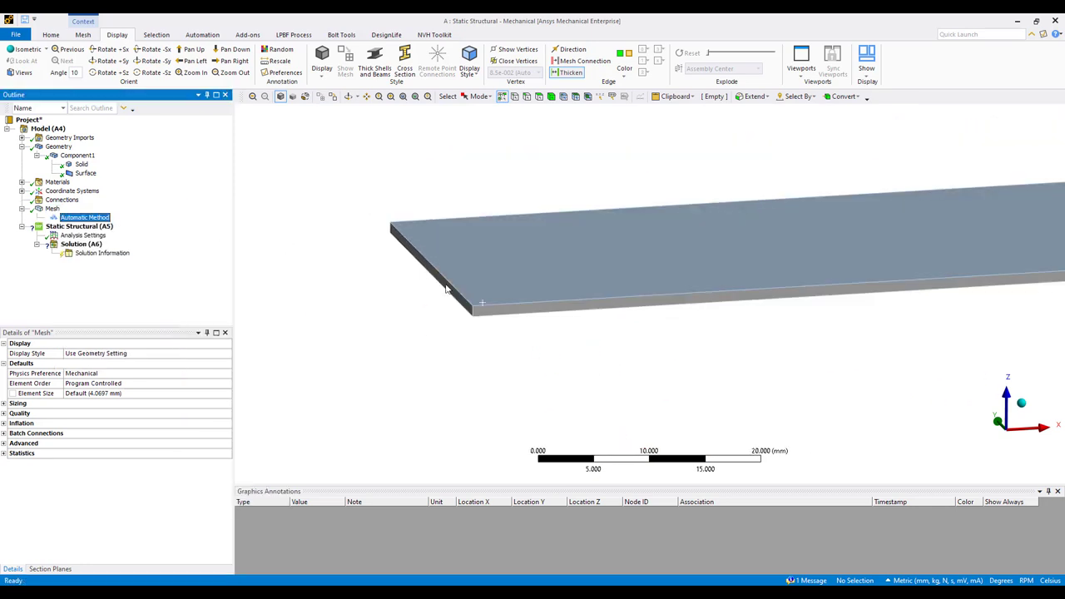
{"action": "left_click", "coordinate": [488, 300]}
{"action": "left_click", "coordinate": [84, 366]}
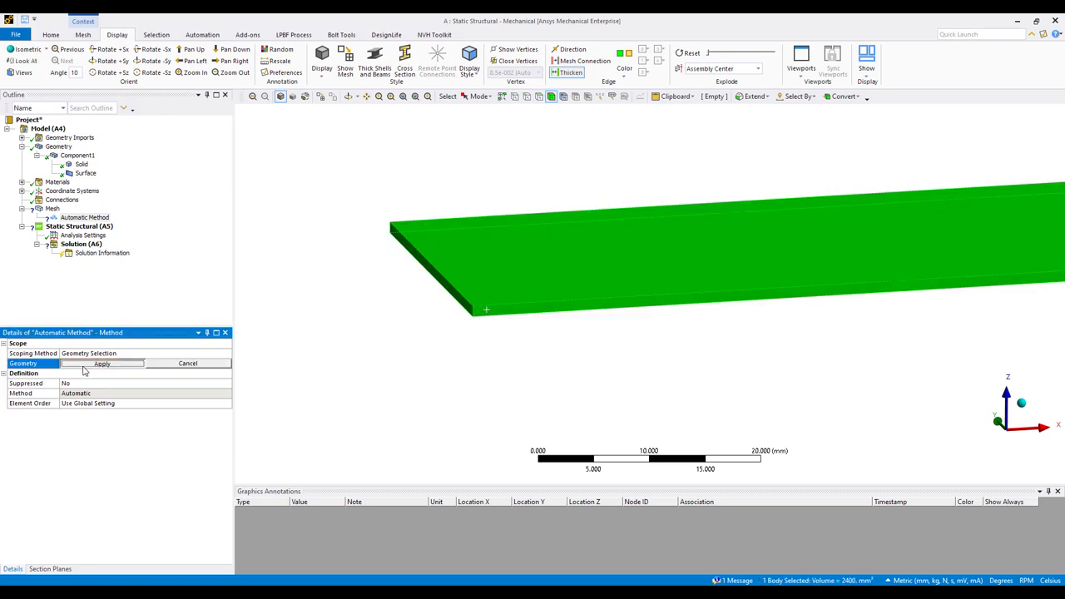
{"action": "left_click", "coordinate": [85, 367]}
Set the method to Sweep with 3 sweep divisions
{"action": "left_click", "coordinate": [96, 392]}
{"action": "double_click", "coordinate": [98, 393]}
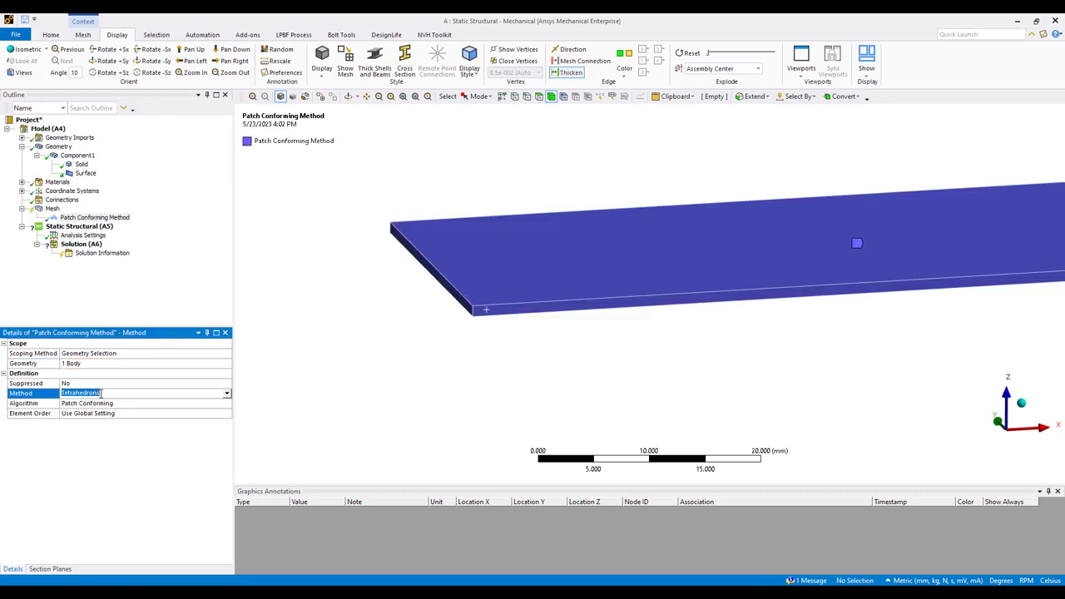
{"action": "double_click", "coordinate": [100, 392]}
{"action": "double_click", "coordinate": [100, 393]}
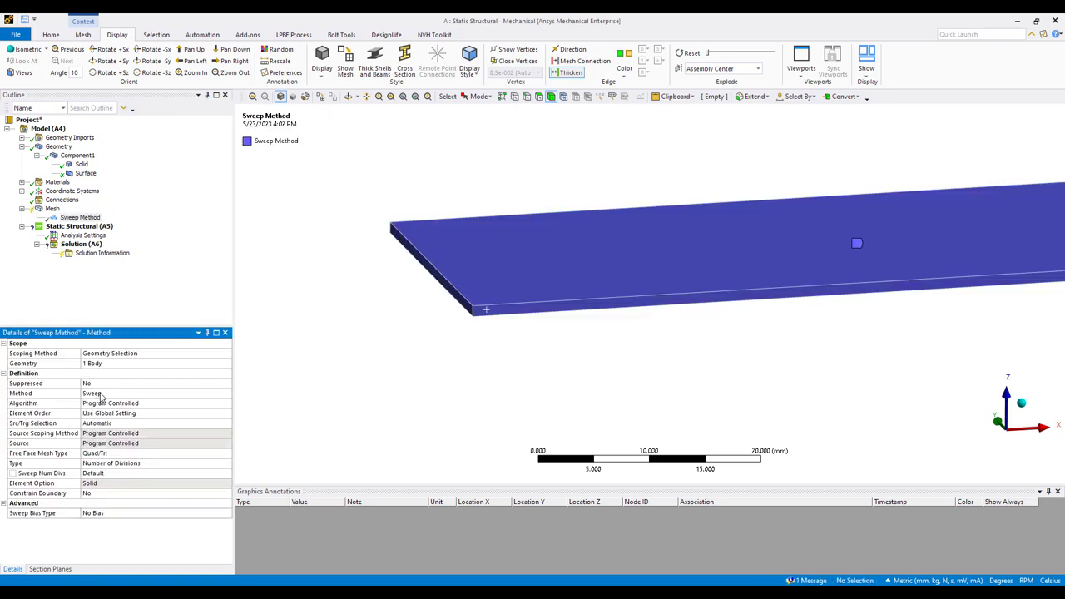
{"action": "left_click", "coordinate": [111, 476]}
{"action": "type", "text": "3"}
{"action": "key", "text": "Return"}
Regenerate the mesh with the sweep method and select the Static Structural analysis
{"action": "left_click", "coordinate": [52, 208]}
{"action": "right_click", "coordinate": [52, 208]}
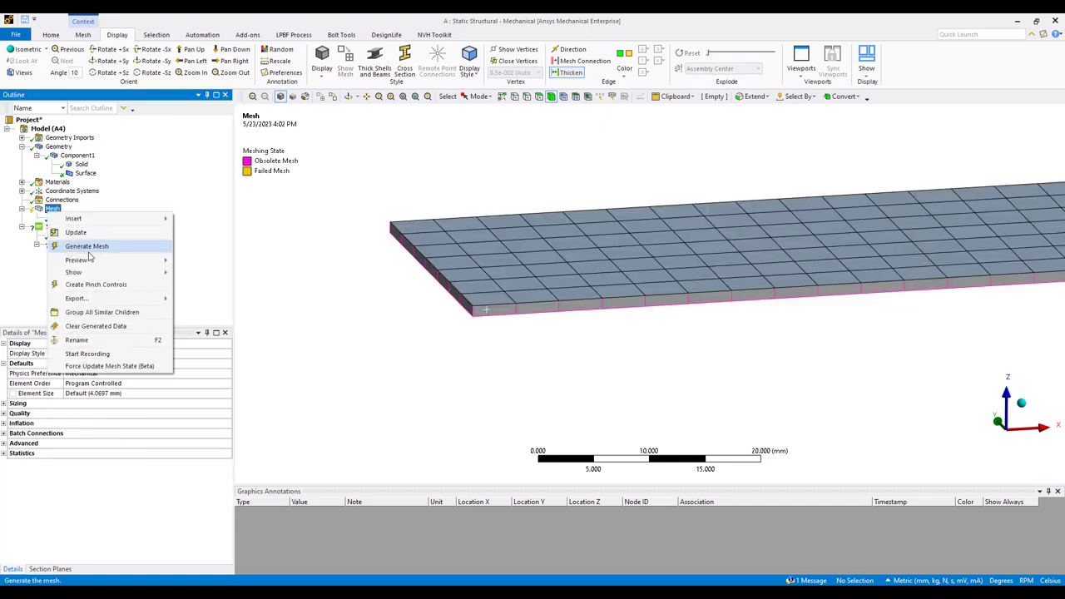
{"action": "left_click", "coordinate": [91, 247]}
{"action": "left_click", "coordinate": [426, 346]}
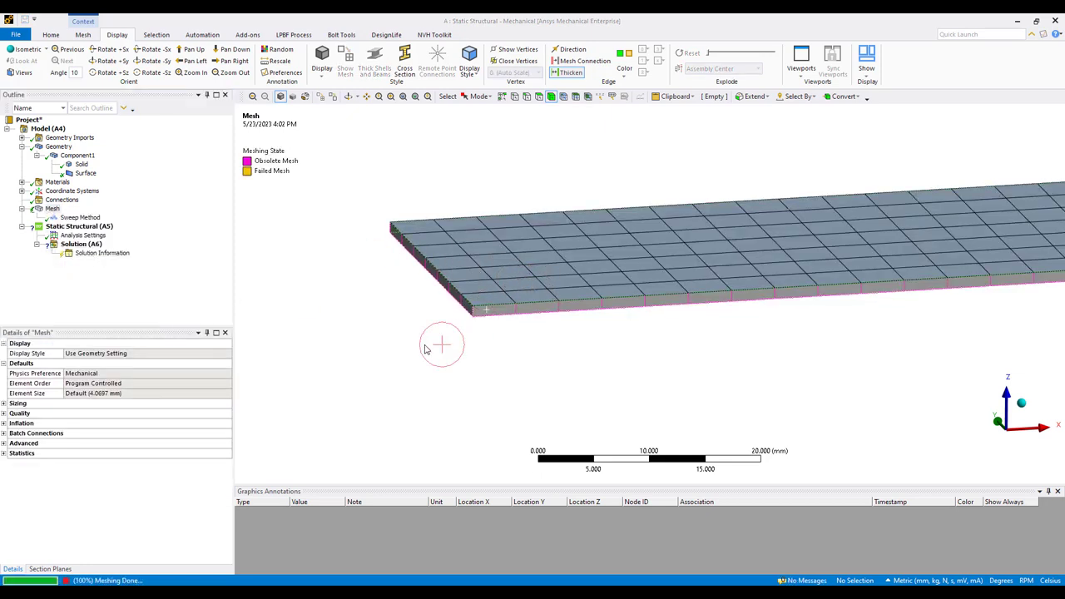
{"action": "left_click", "coordinate": [283, 273]}
{"action": "left_click", "coordinate": [83, 226]}
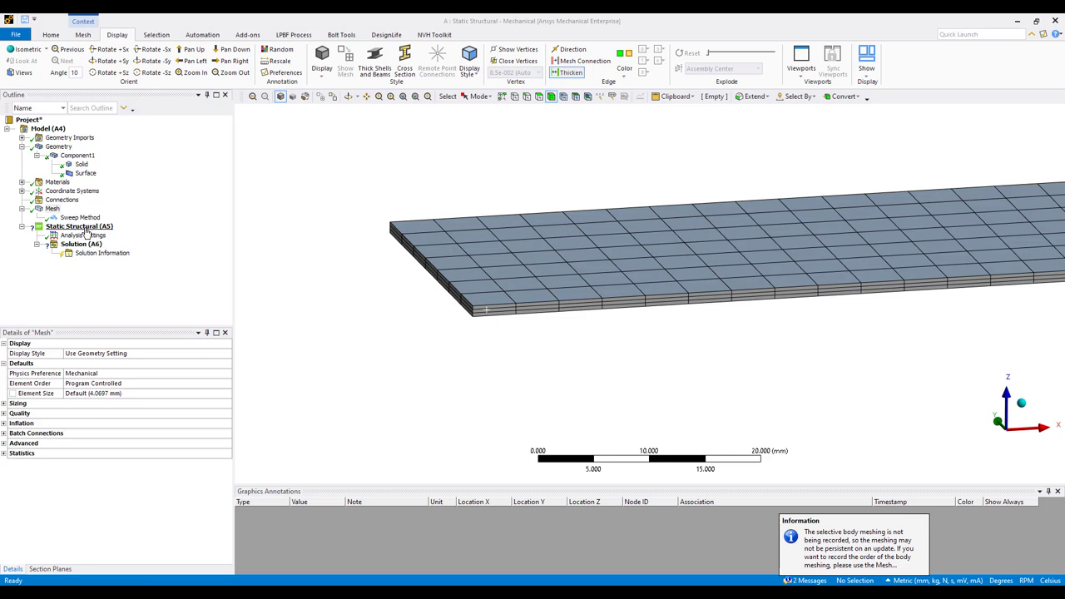
Switch Weak Springs to On in the Analysis Settings details
{"action": "scroll", "coordinate": [297, 238], "scroll_direction": "down", "scroll_amount": 2}
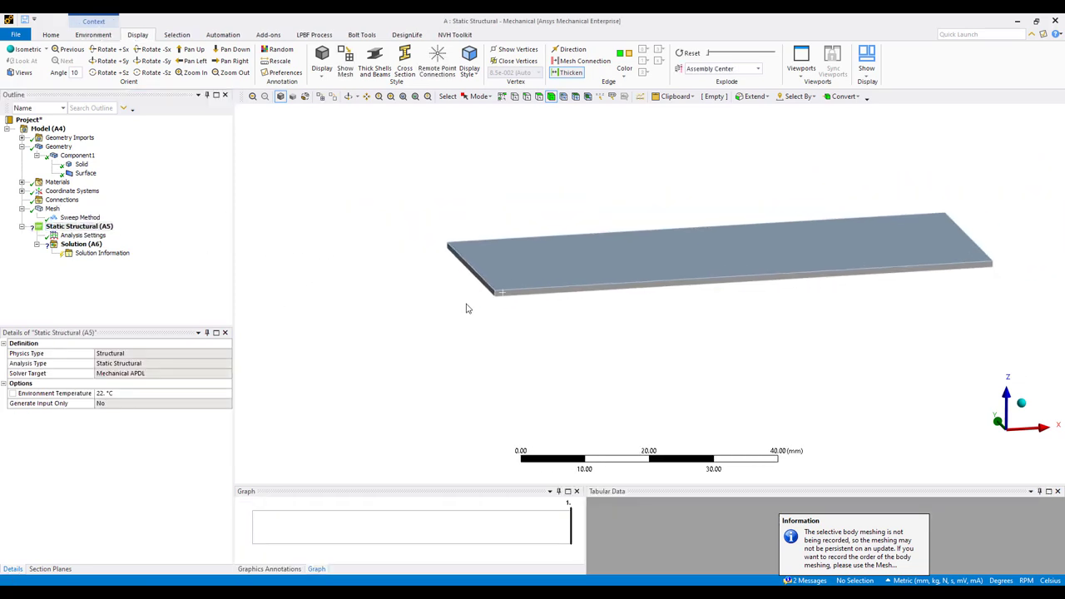
{"action": "middle_click_drag", "start_coordinate": [497, 305], "coordinate": [489, 310]}
{"action": "left_click", "coordinate": [83, 235]}
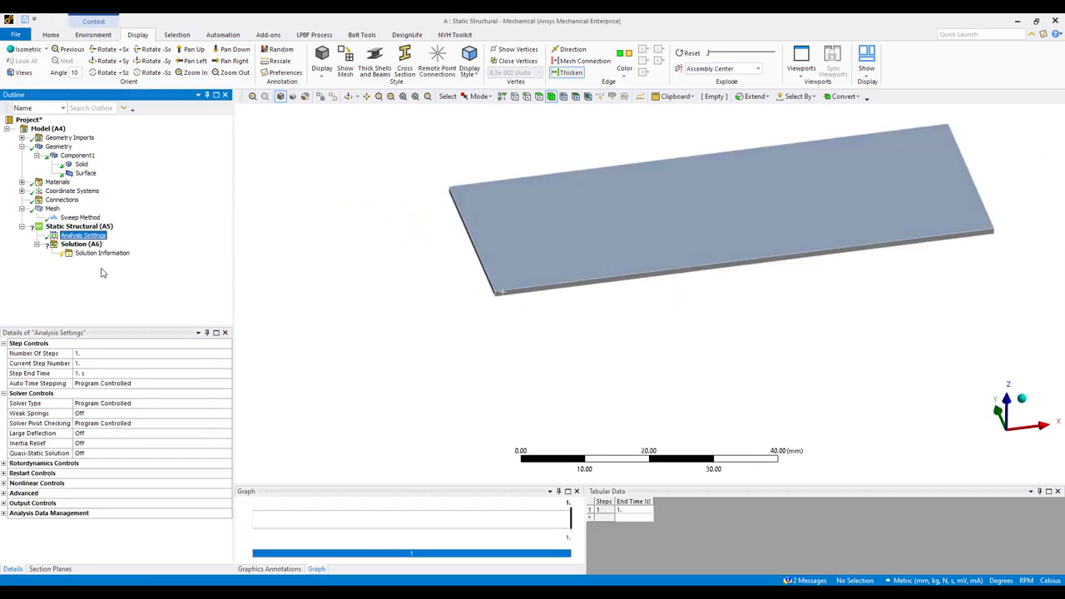
{"action": "left_click", "coordinate": [111, 413]}
{"action": "double_click", "coordinate": [110, 413]}
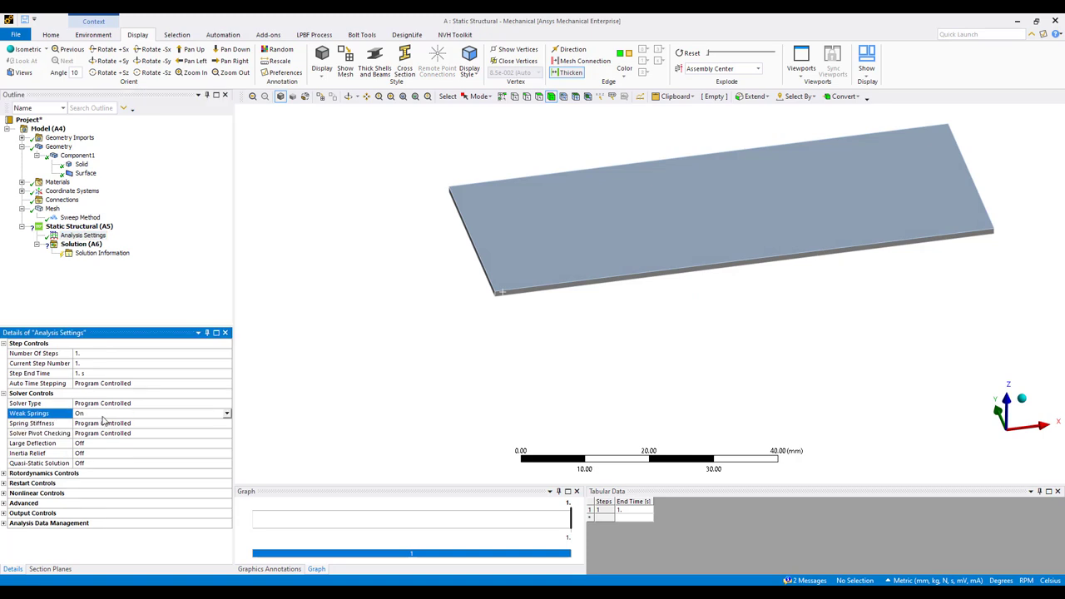
{"action": "middle_click_drag", "start_coordinate": [563, 335], "coordinate": [545, 266]}
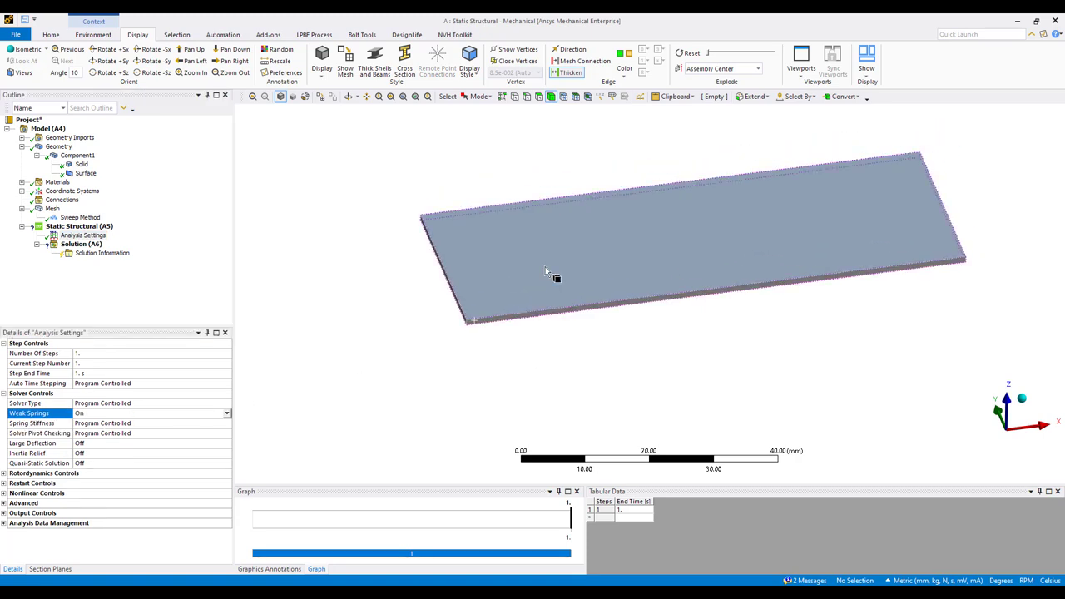
{"action": "left_click", "coordinate": [549, 221]}
Insert a Thermal Condition on the thin surface body of the plate
{"action": "left_click", "coordinate": [549, 221]}
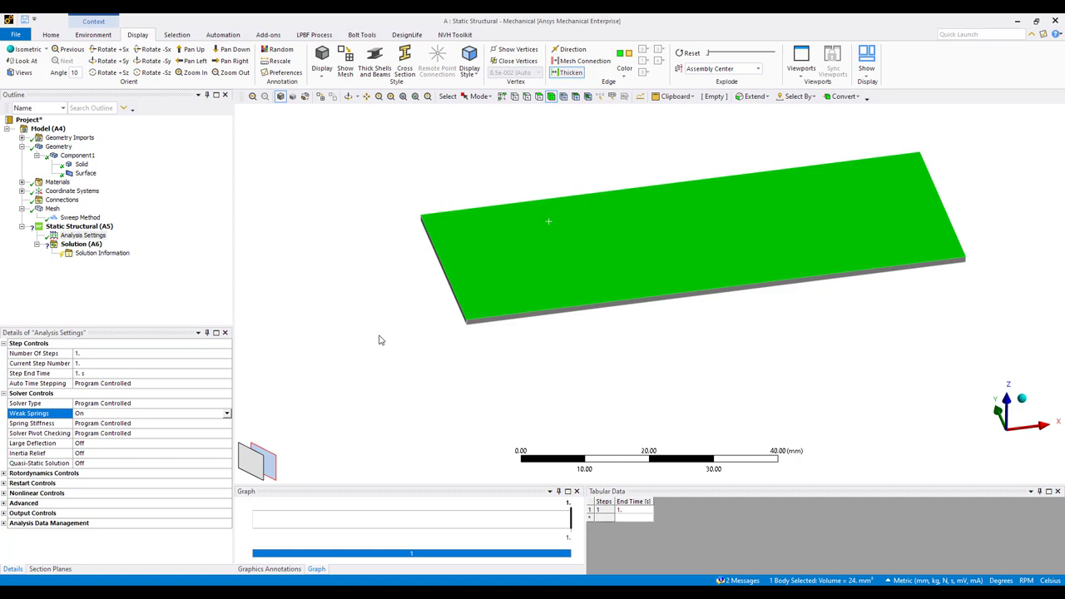
{"action": "middle_click_drag", "start_coordinate": [377, 338], "coordinate": [373, 302]}
{"action": "right_click", "coordinate": [378, 308]}
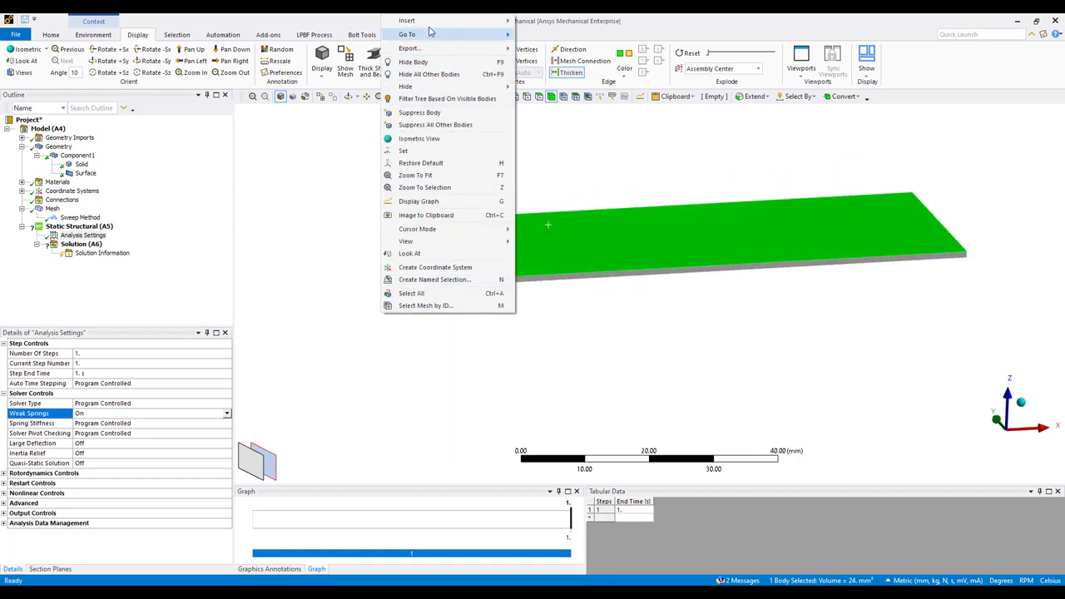
{"action": "mouse_move", "coordinate": [502, 18]}
{"action": "left_click", "coordinate": [559, 95]}
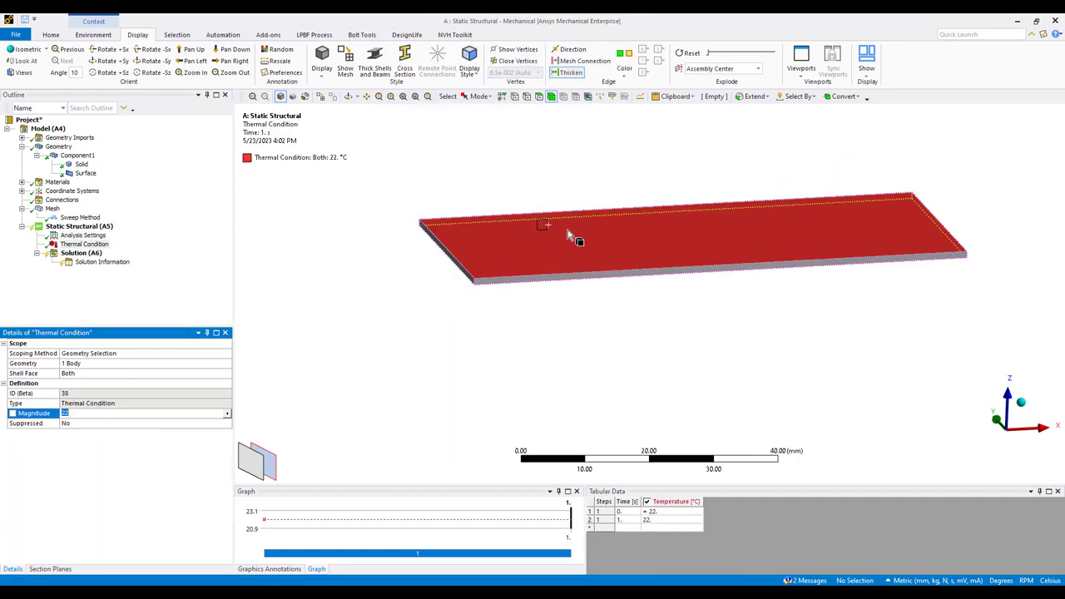
{"action": "middle_click_drag", "start_coordinate": [570, 230], "coordinate": [533, 304]}
{"action": "scroll", "coordinate": [542, 280], "scroll_direction": "up", "scroll_amount": 2}
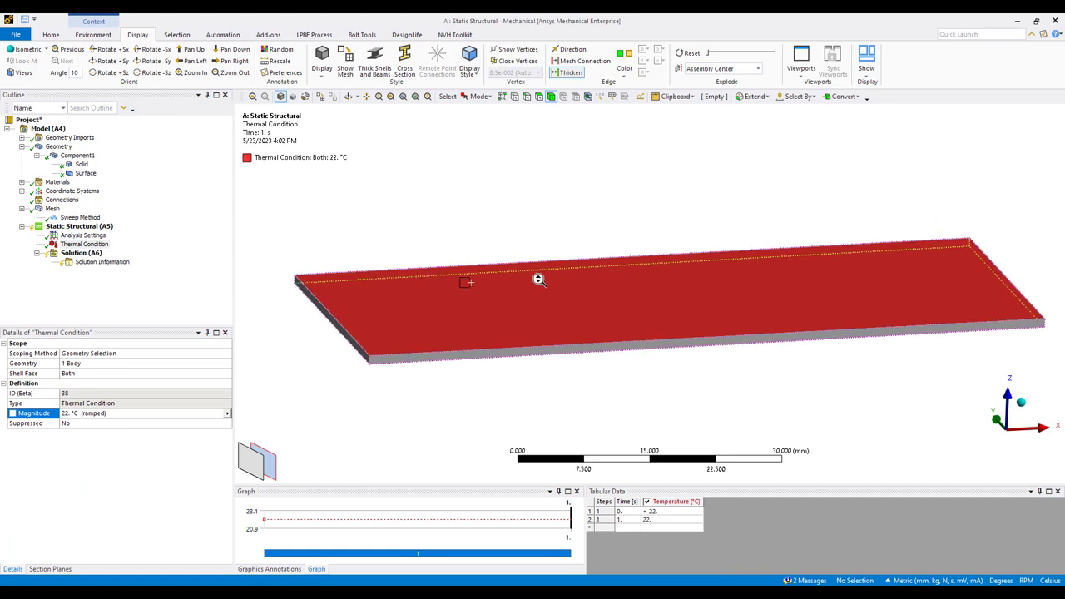
{"action": "middle_click_drag", "start_coordinate": [446, 364], "coordinate": [445, 368]}
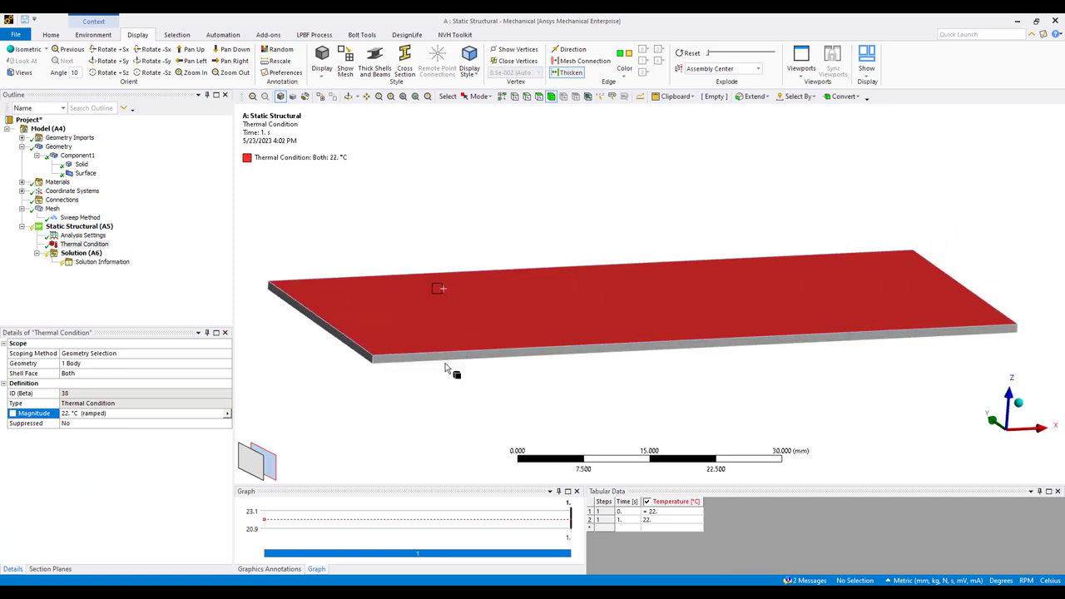
Set the thermal condition magnitude to -100 °C
{"action": "left_click", "coordinate": [120, 416]}
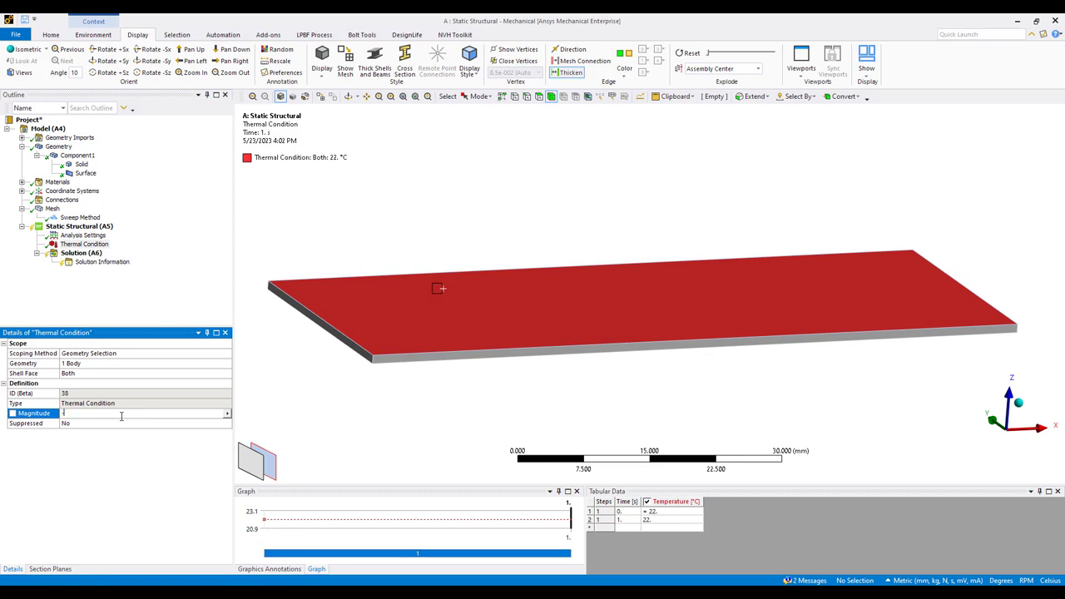
{"action": "type", "text": "-100"}
{"action": "key", "text": "Return"}
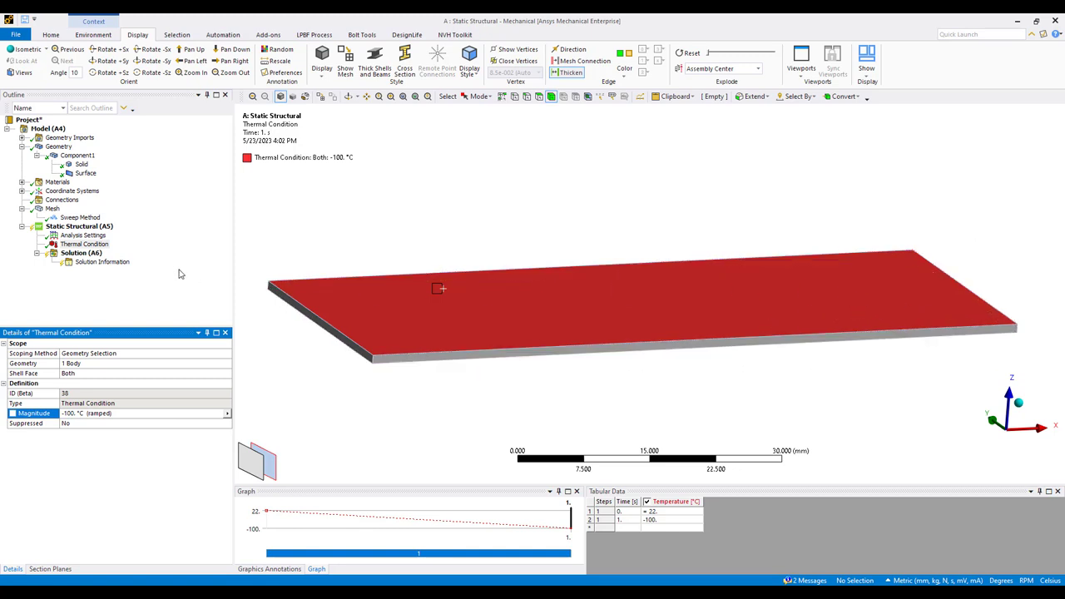
{"action": "left_click", "coordinate": [83, 254]}
Solve the thermally loaded static structural analysis, then inspect the copper Surface body's details
{"action": "right_click", "coordinate": [85, 254]}
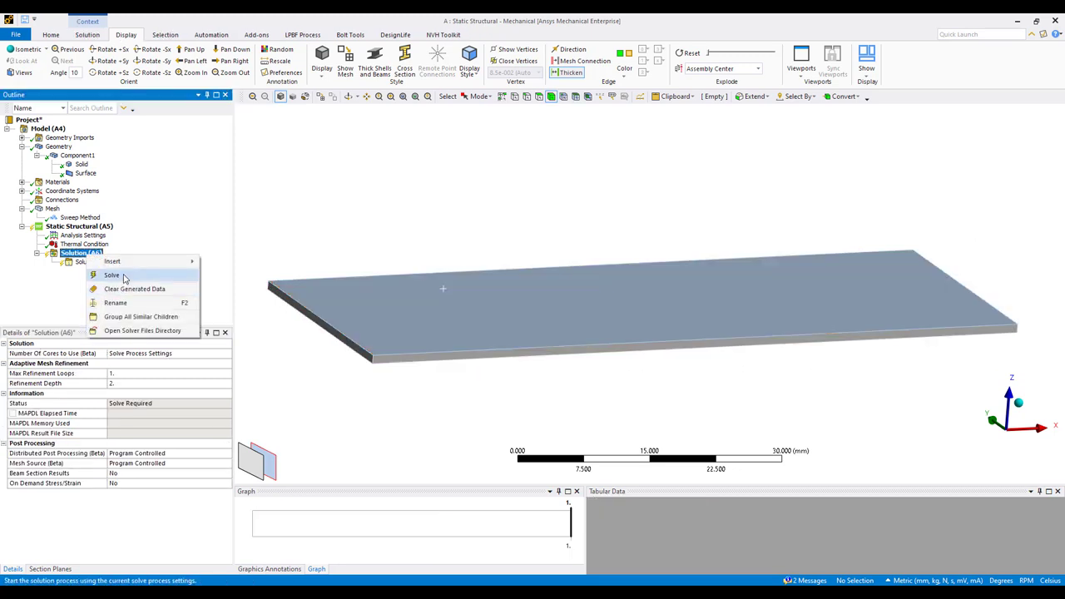
{"action": "left_click", "coordinate": [123, 278]}
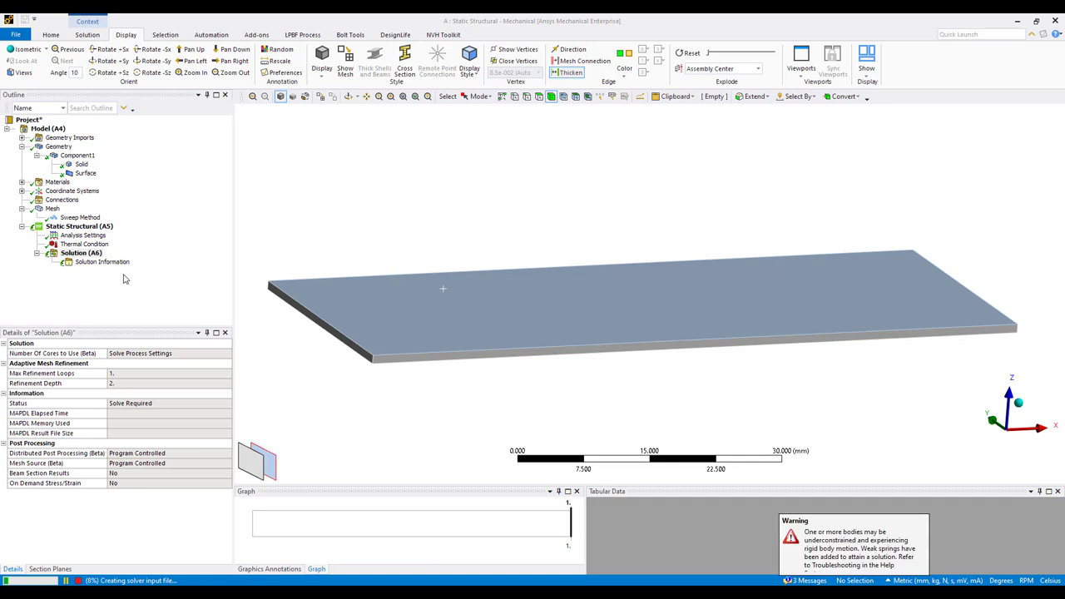
{"action": "middle_click_drag", "start_coordinate": [476, 305], "coordinate": [443, 293]}
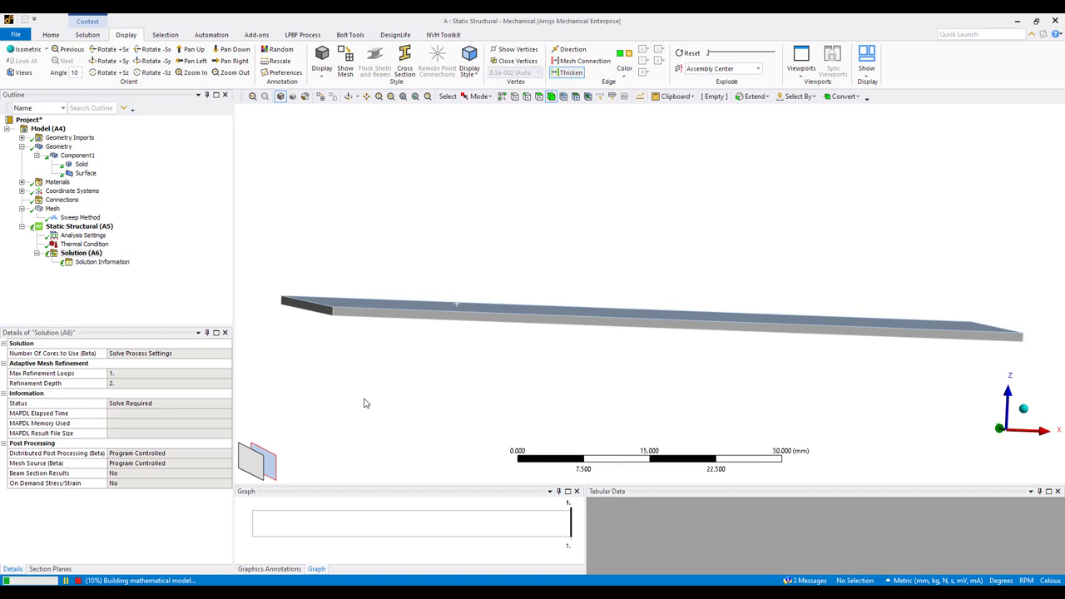
{"action": "left_click", "coordinate": [83, 173]}
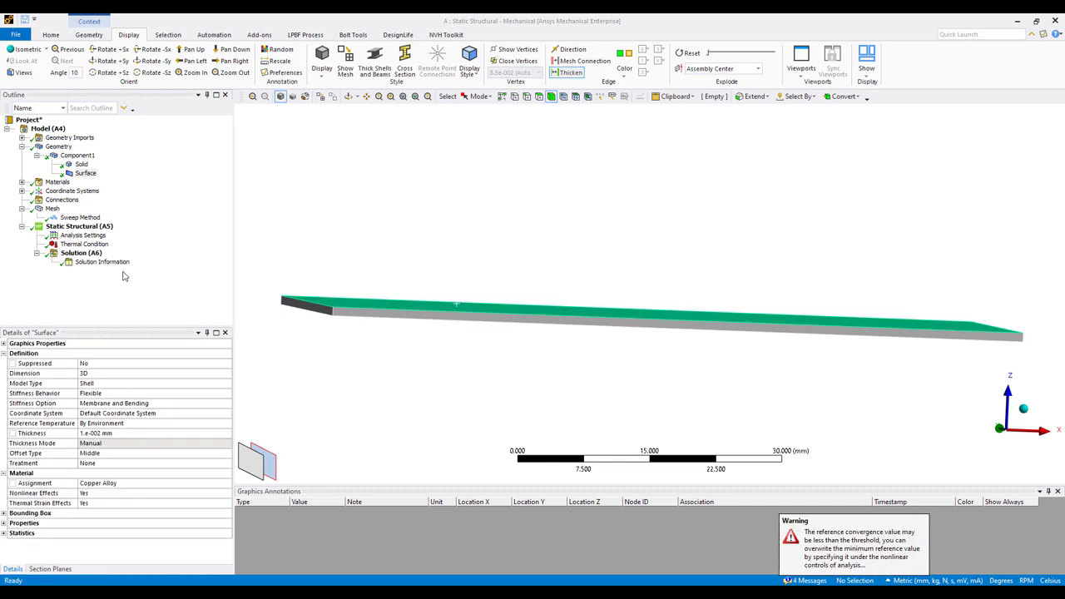
{"action": "middle_click_drag", "start_coordinate": [429, 283], "coordinate": [441, 298]}
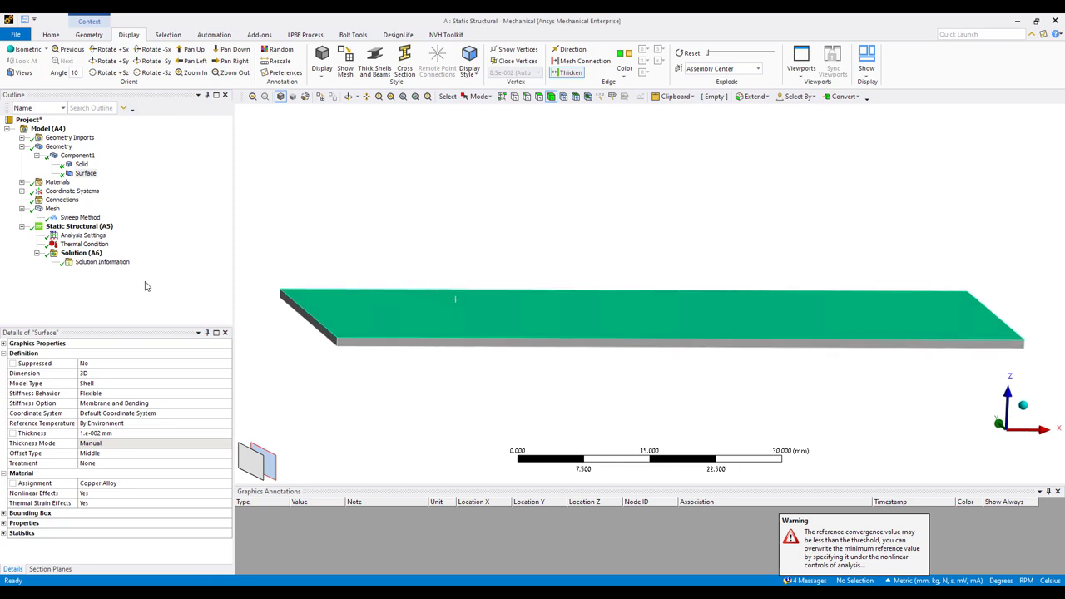
Insert a Total Deformation result under the Solution
{"action": "right_click", "coordinate": [75, 254]}
{"action": "mouse_move", "coordinate": [121, 259]}
{"action": "mouse_move", "coordinate": [250, 260]}
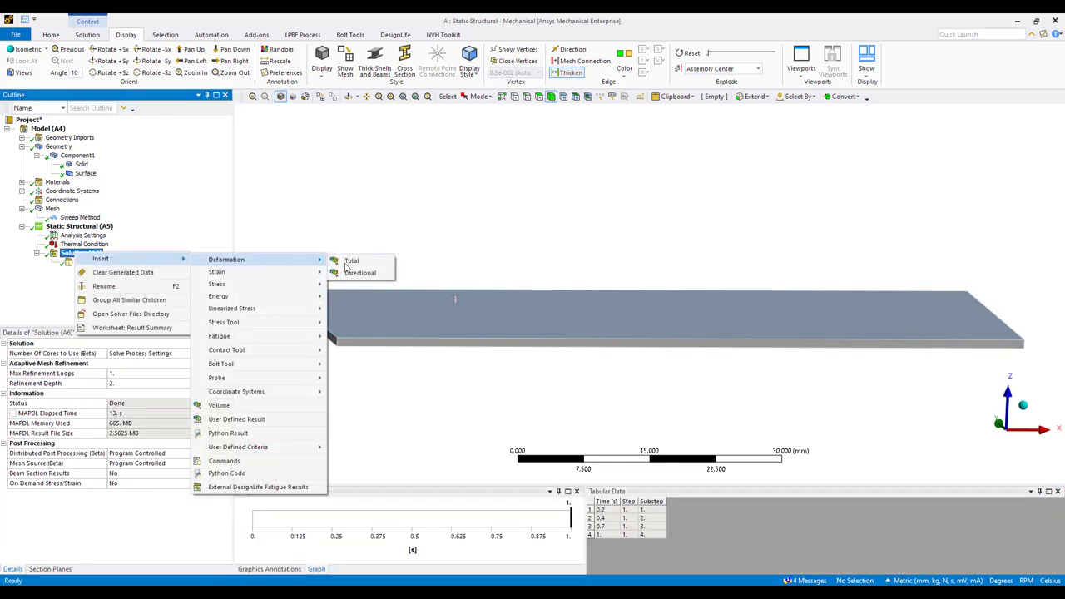
{"action": "left_click", "coordinate": [350, 260]}
Evaluate all results and display the Total Deformation contour, peaking at 6.0437 mm
{"action": "left_click", "coordinate": [81, 253]}
{"action": "right_click", "coordinate": [82, 253]}
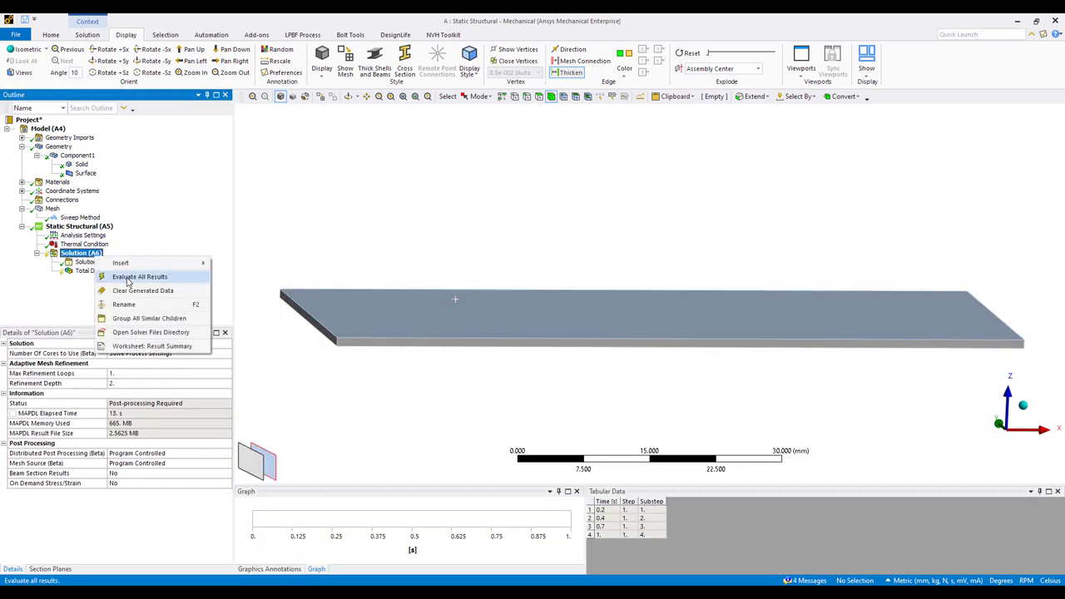
{"action": "left_click", "coordinate": [129, 281]}
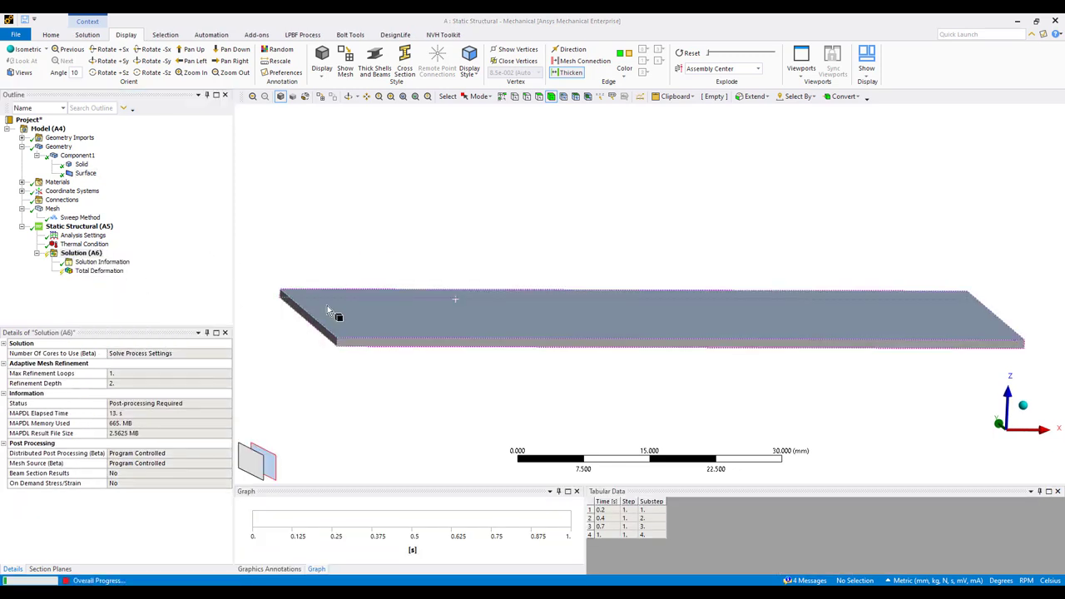
{"action": "left_click", "coordinate": [99, 271]}
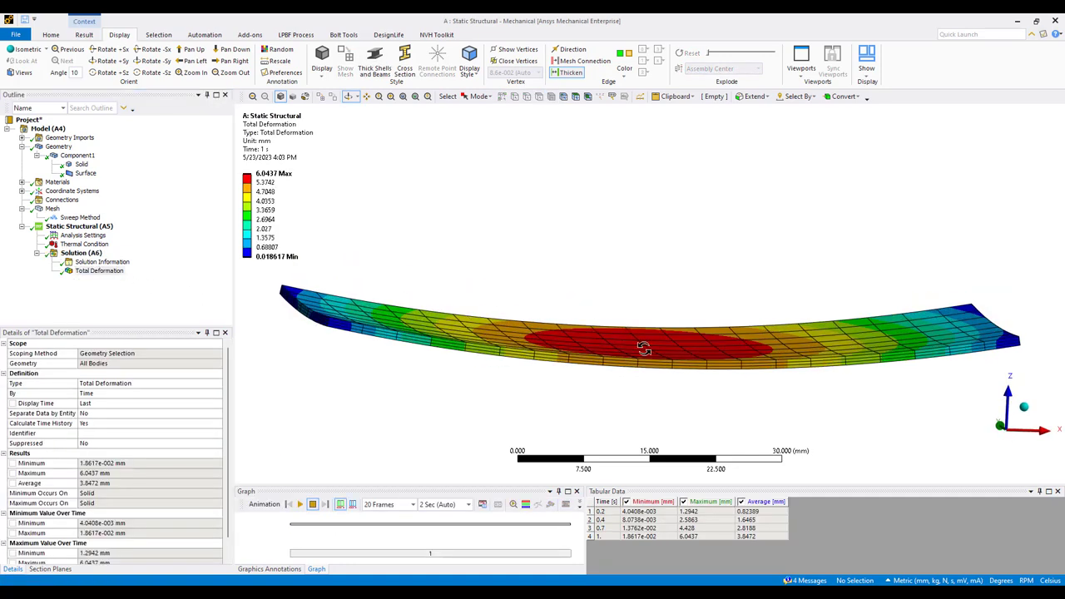
Play and then stop the deformation animation
{"action": "left_click", "coordinate": [301, 505]}
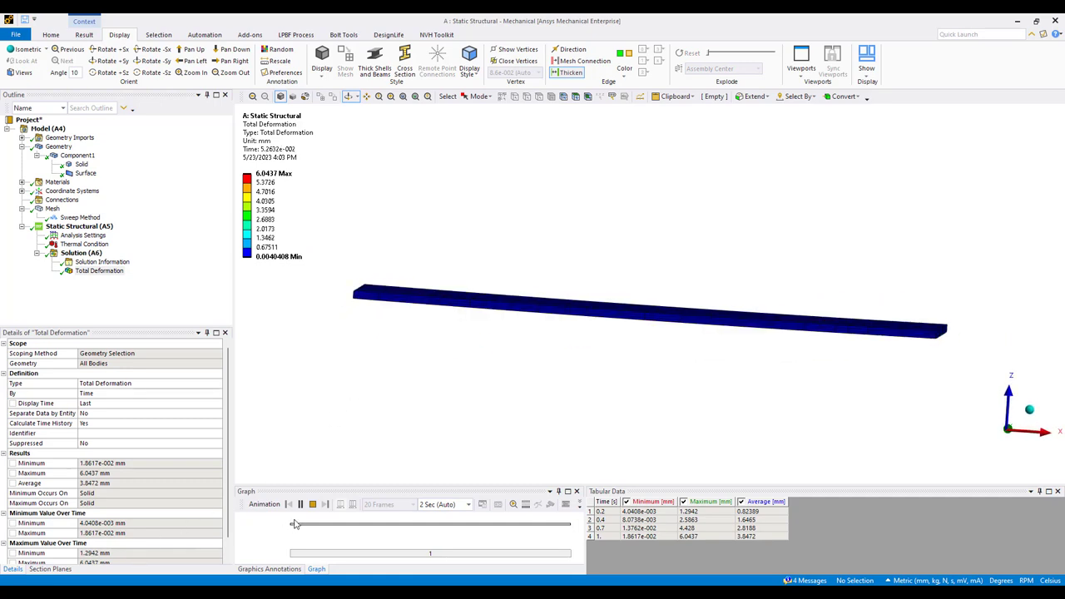
{"action": "left_click", "coordinate": [312, 505]}
{"action": "left_click", "coordinate": [80, 252]}
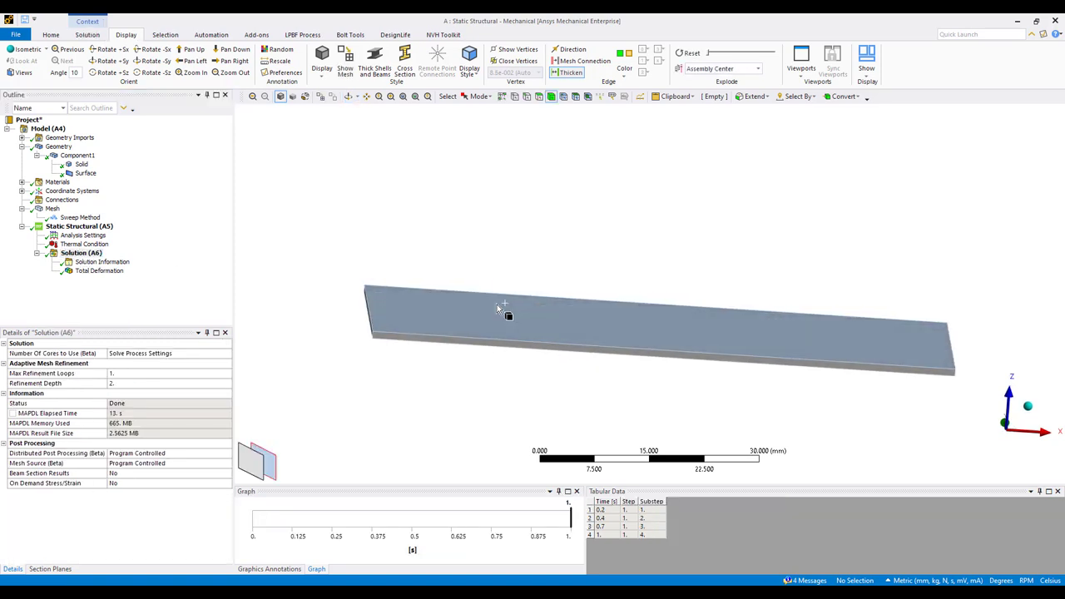
Add an Equivalent (von-Mises) Stress result scoped to the copper surface body
{"action": "left_click", "coordinate": [467, 307]}
{"action": "right_click", "coordinate": [467, 307]}
{"action": "left_click", "coordinate": [364, 221]}
{"action": "left_click", "coordinate": [479, 300]}
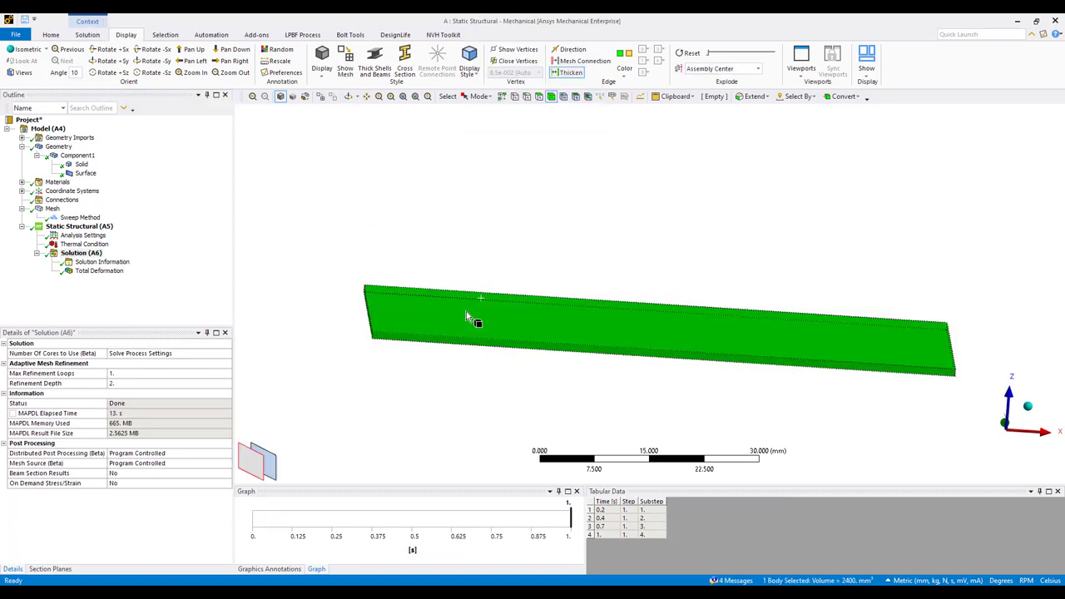
{"action": "right_click", "coordinate": [293, 378]}
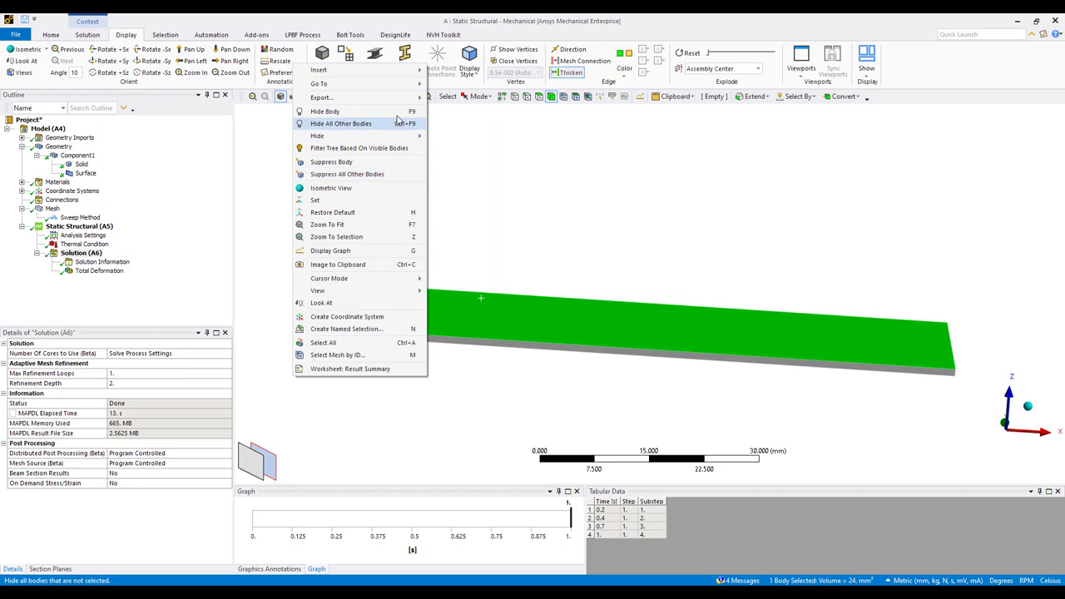
{"action": "mouse_move", "coordinate": [366, 70]}
{"action": "mouse_move", "coordinate": [453, 95]}
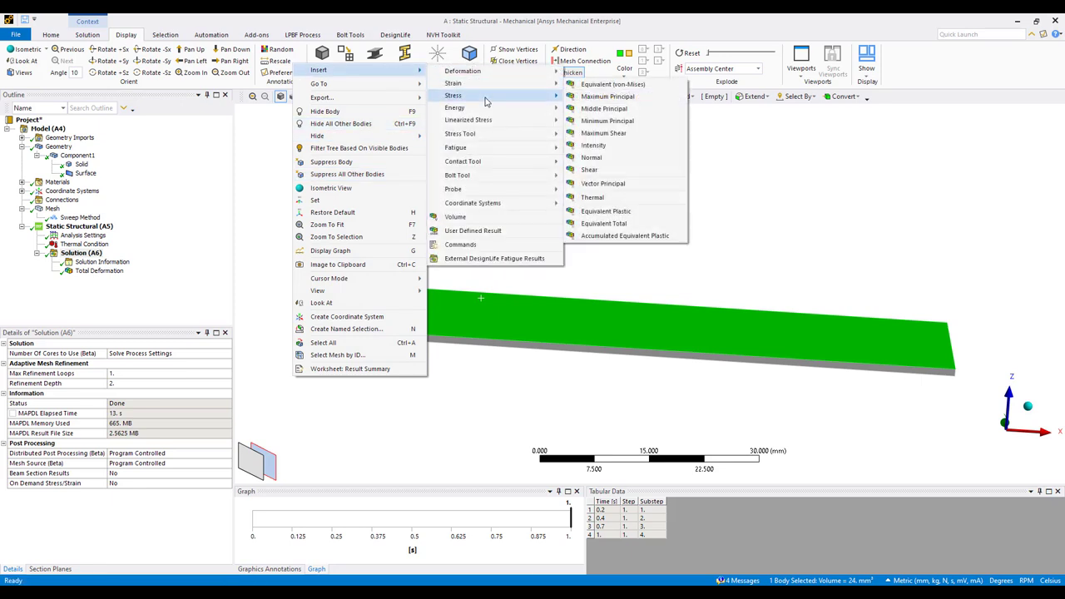
{"action": "left_click", "coordinate": [603, 96]}
Add an Equivalent Elastic Strain result scoped to the surface body
{"action": "left_click", "coordinate": [438, 302]}
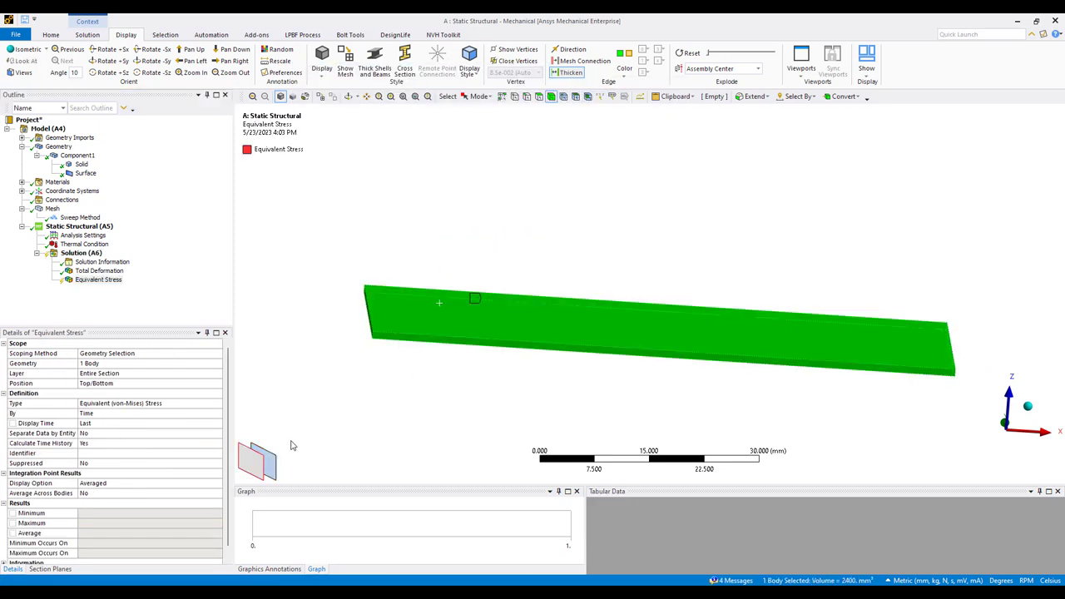
{"action": "right_click", "coordinate": [401, 312]}
{"action": "mouse_move", "coordinate": [366, 93]}
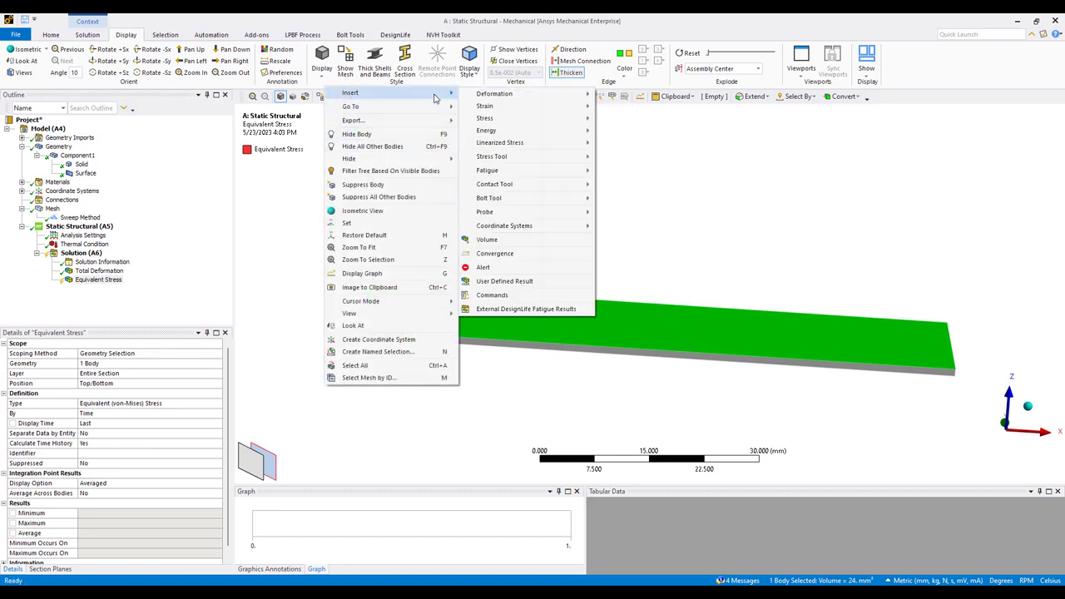
{"action": "mouse_move", "coordinate": [506, 108]}
{"action": "left_click", "coordinate": [644, 119]}
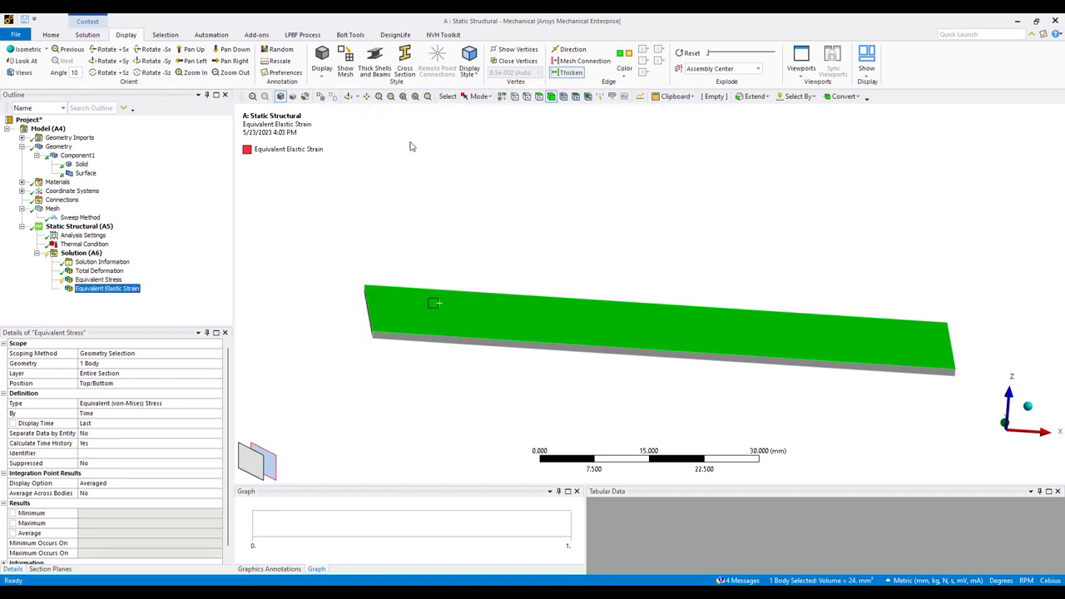
Evaluate all results and view the stress (max 489.7 MPa) and strain (max 0.0044519) contours
{"action": "left_click", "coordinate": [92, 253]}
{"action": "right_click", "coordinate": [83, 253]}
{"action": "left_click", "coordinate": [170, 279]}
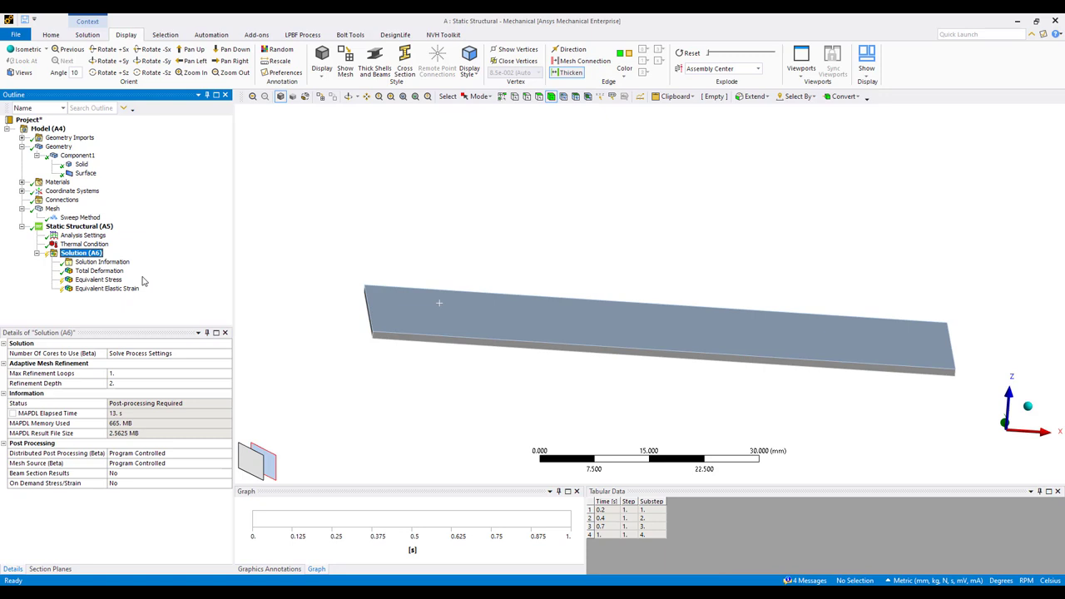
{"action": "left_click", "coordinate": [99, 270]}
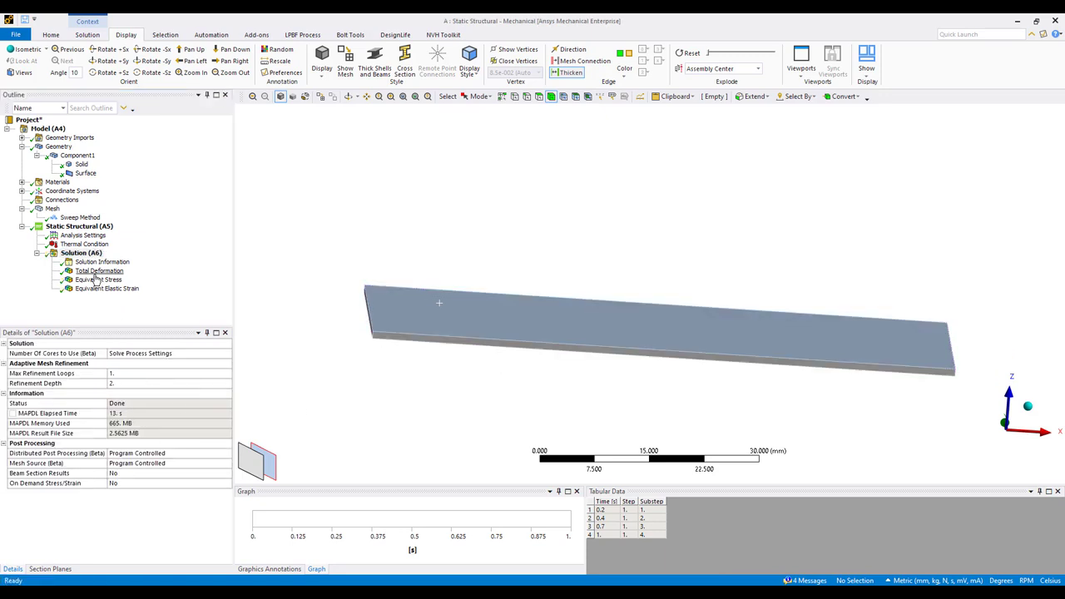
{"action": "left_click", "coordinate": [98, 279]}
{"action": "middle_click_drag", "start_coordinate": [431, 343], "coordinate": [630, 358]}
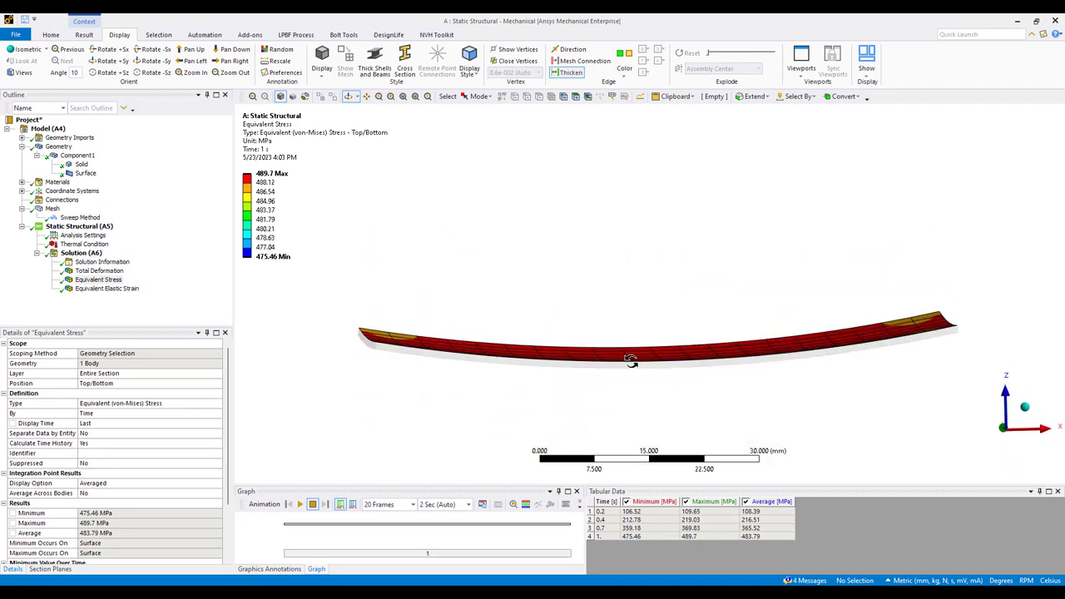
{"action": "left_click", "coordinate": [107, 288]}
{"action": "middle_click_drag", "start_coordinate": [560, 344], "coordinate": [582, 324]}
Keep the copper Surface's Stiffness Option set to Membrane and Bending
{"action": "left_click", "coordinate": [86, 173]}
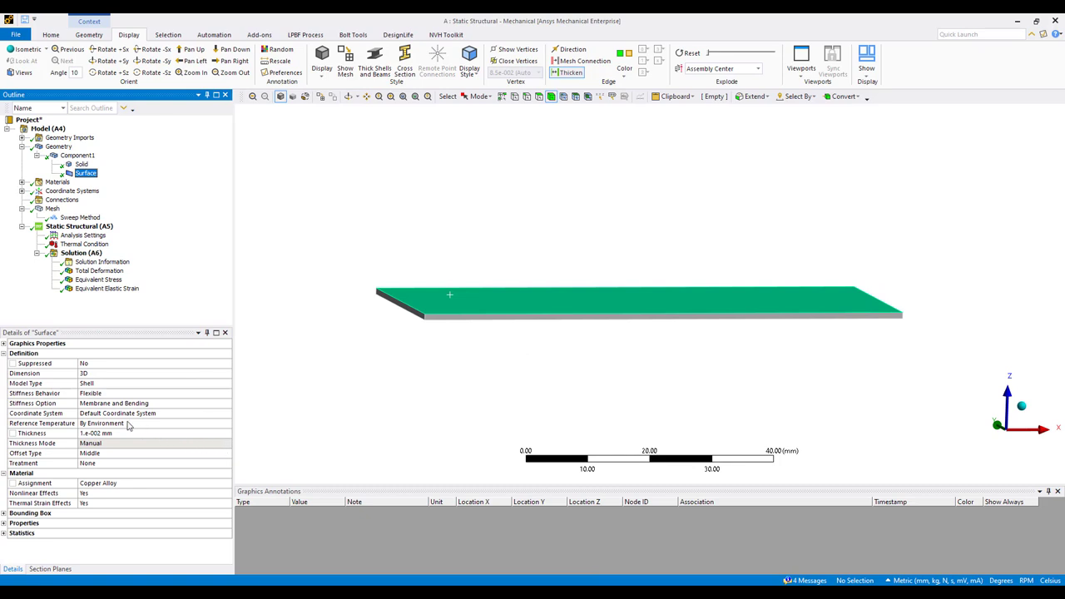
{"action": "left_click", "coordinate": [107, 406]}
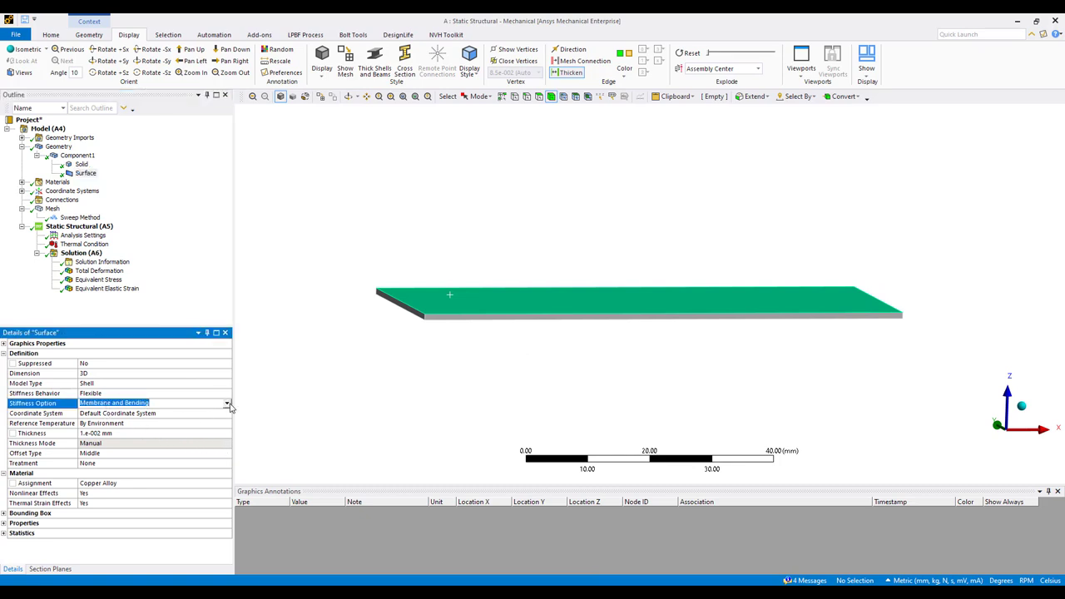
{"action": "left_click", "coordinate": [229, 404]}
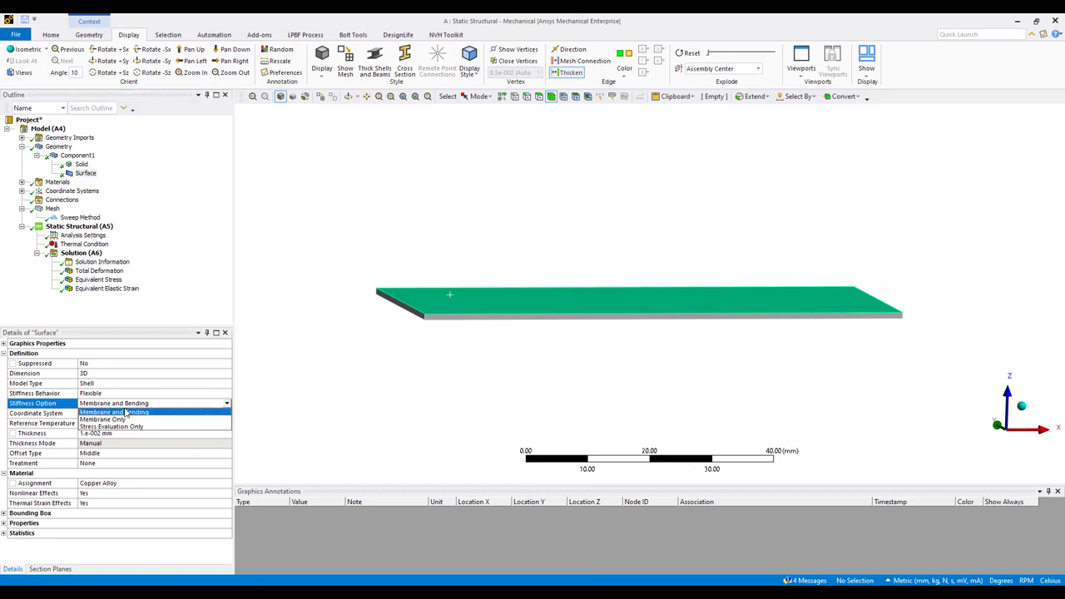
{"action": "left_click", "coordinate": [317, 344]}
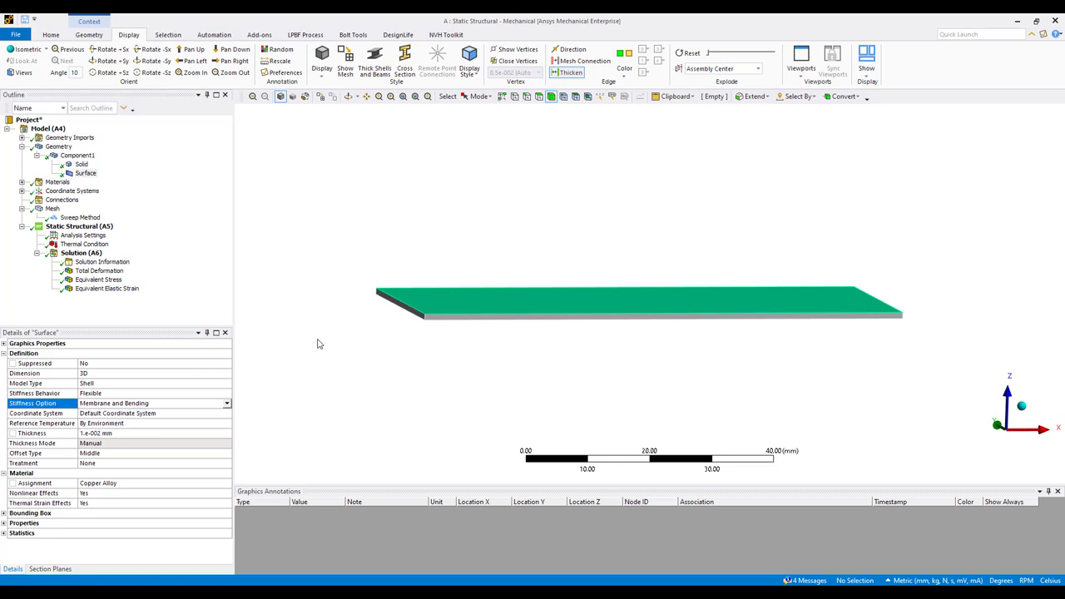
{"action": "middle_click_drag", "start_coordinate": [566, 381], "coordinate": [563, 379]}
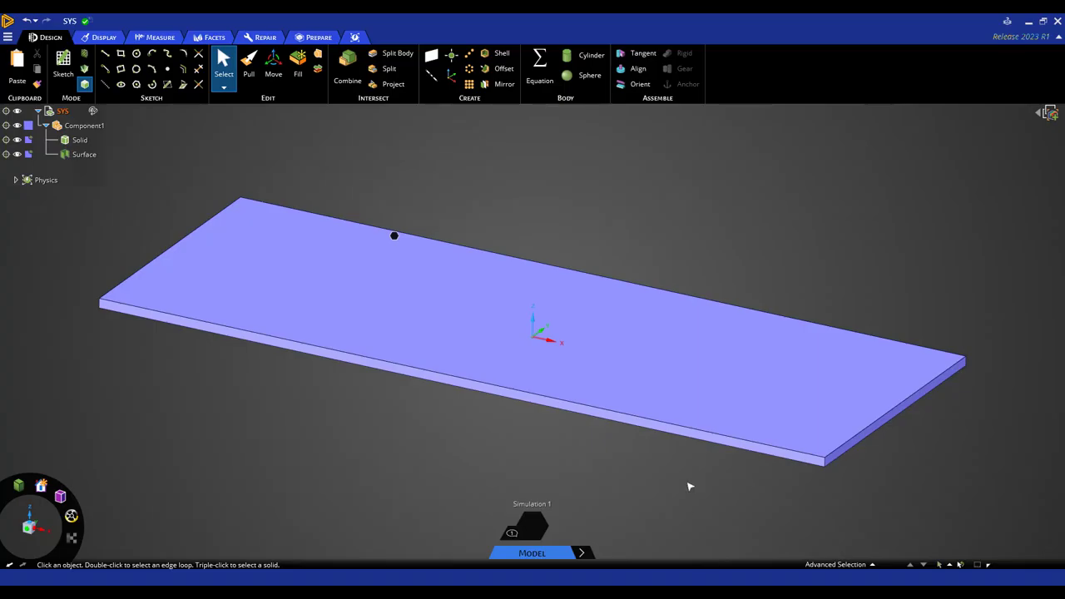
{"action": "middle_click_drag", "start_coordinate": [690, 485], "coordinate": [630, 435]}
Delete the plate component Component1 from the design
{"action": "scroll", "coordinate": [629, 435], "scroll_direction": "down", "scroll_amount": 3}
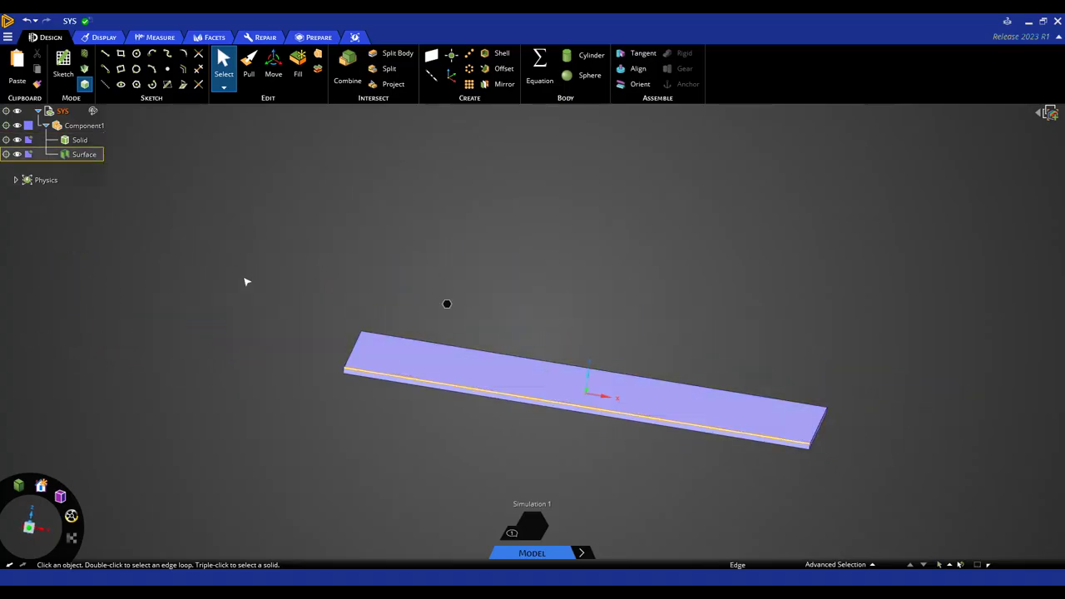
{"action": "left_click", "coordinate": [84, 127]}
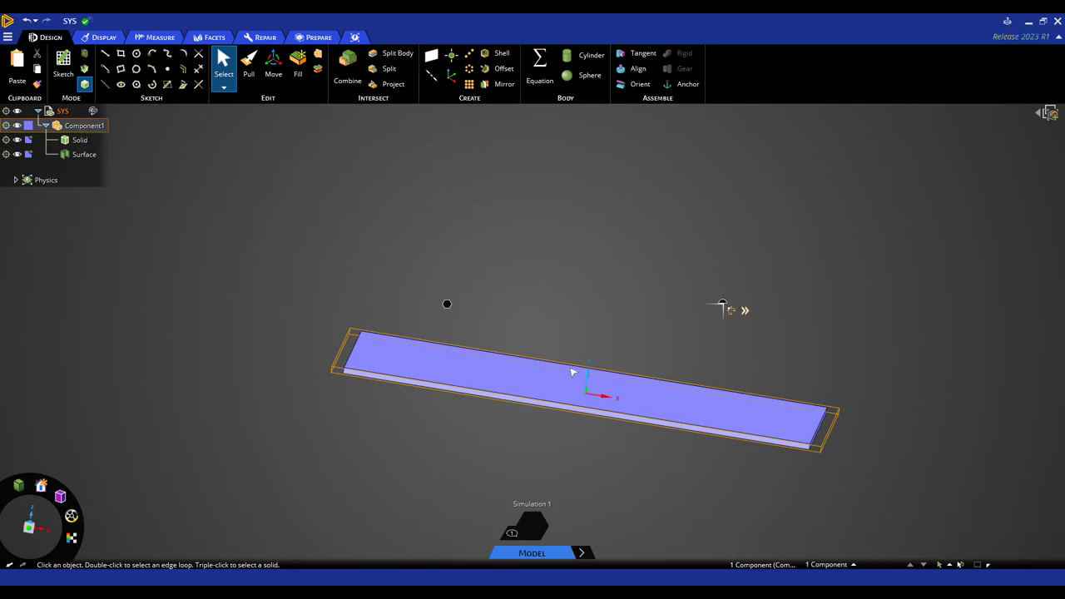
{"action": "key", "text": "Delete"}
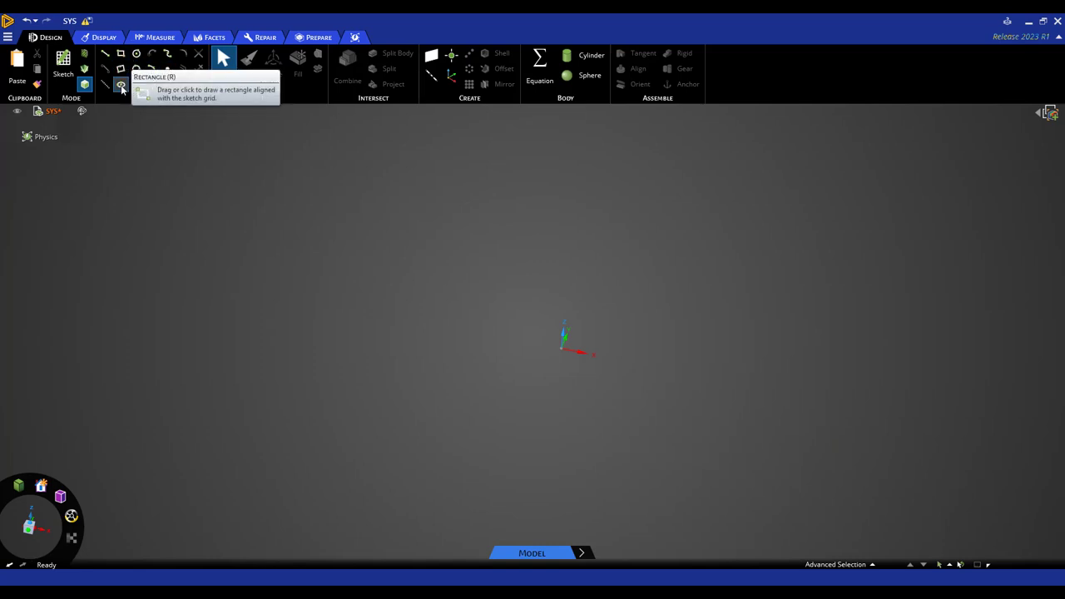
Sketch an ellipse centred at the origin with a horizontal major axis on a new plane
{"action": "left_click", "coordinate": [122, 86]}
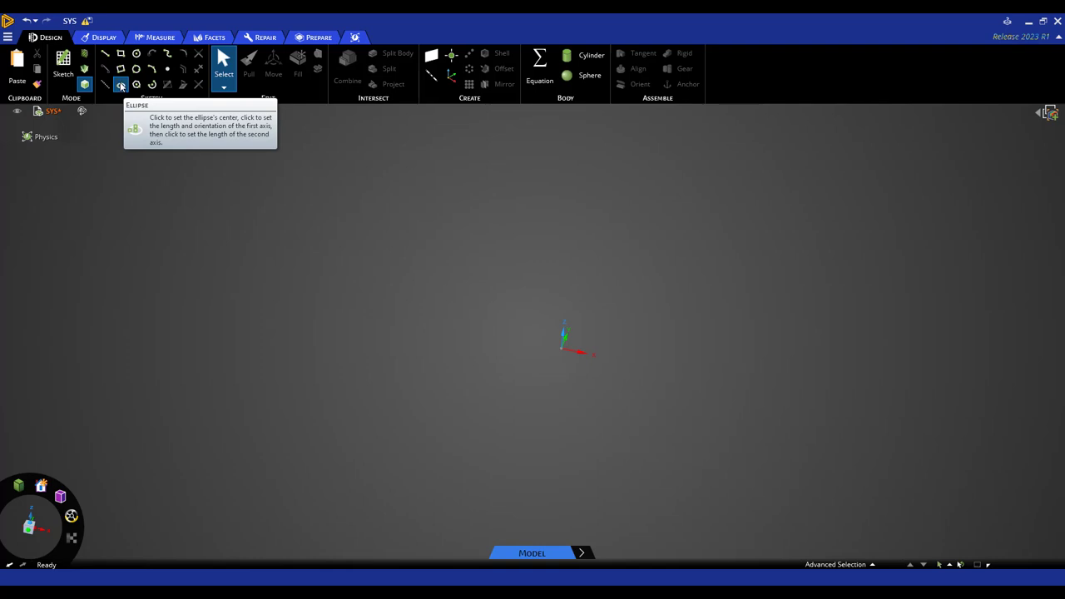
{"action": "left_click", "coordinate": [563, 354]}
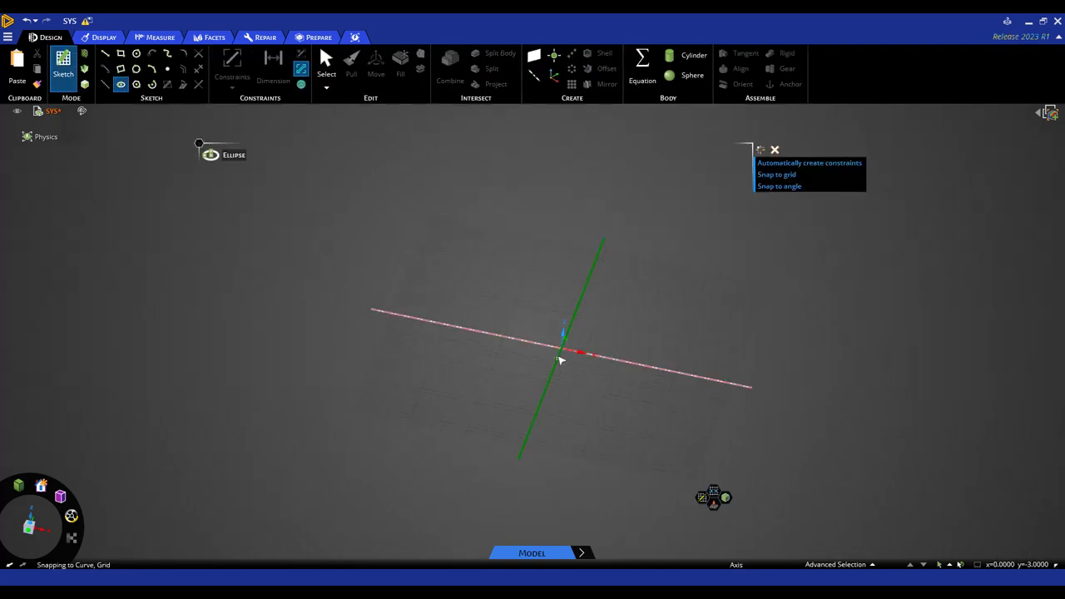
{"action": "scroll", "coordinate": [598, 420], "scroll_direction": "down", "scroll_amount": 2}
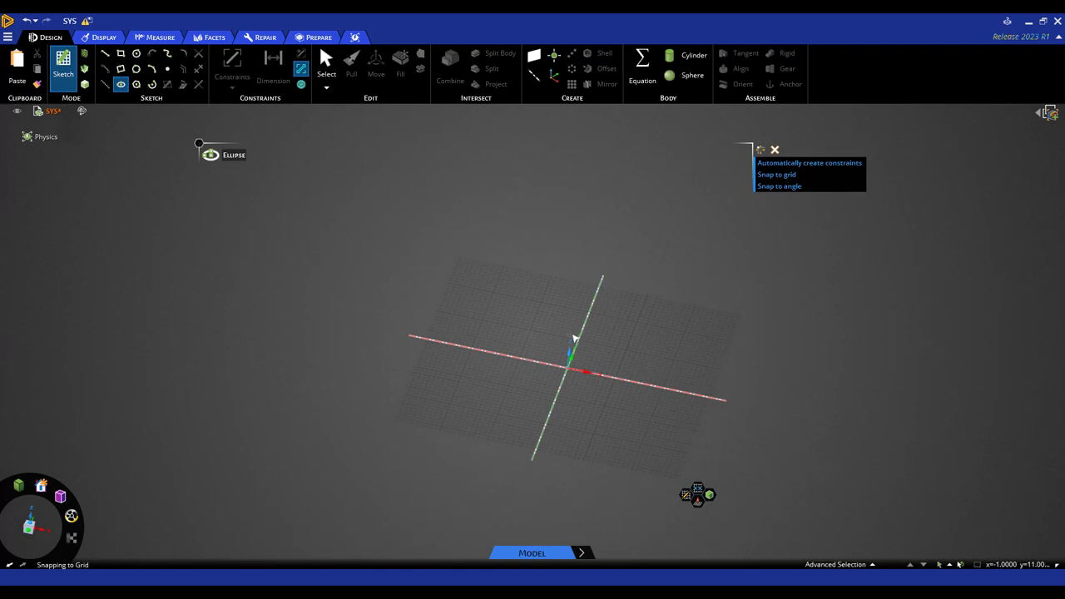
{"action": "key", "text": "v"}
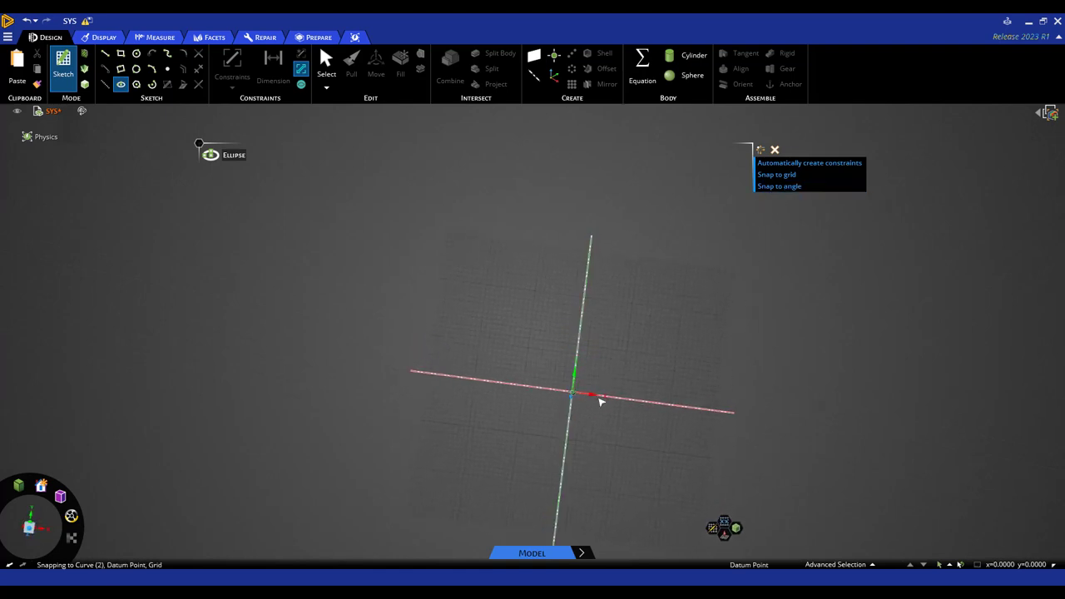
{"action": "left_click", "coordinate": [599, 402]}
{"action": "left_click", "coordinate": [680, 413]}
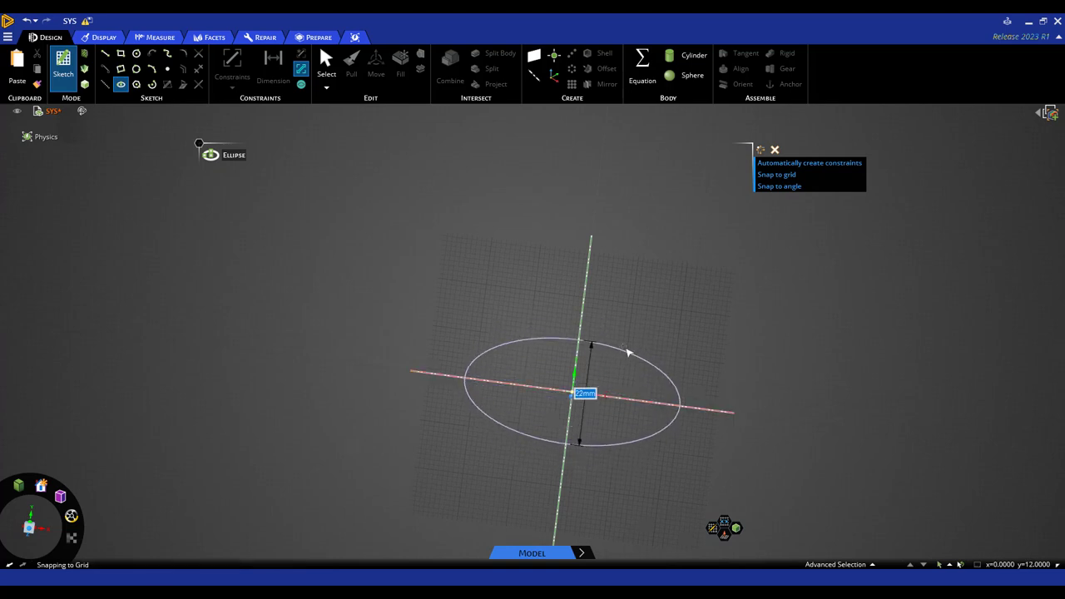
{"action": "left_click", "coordinate": [773, 396]}
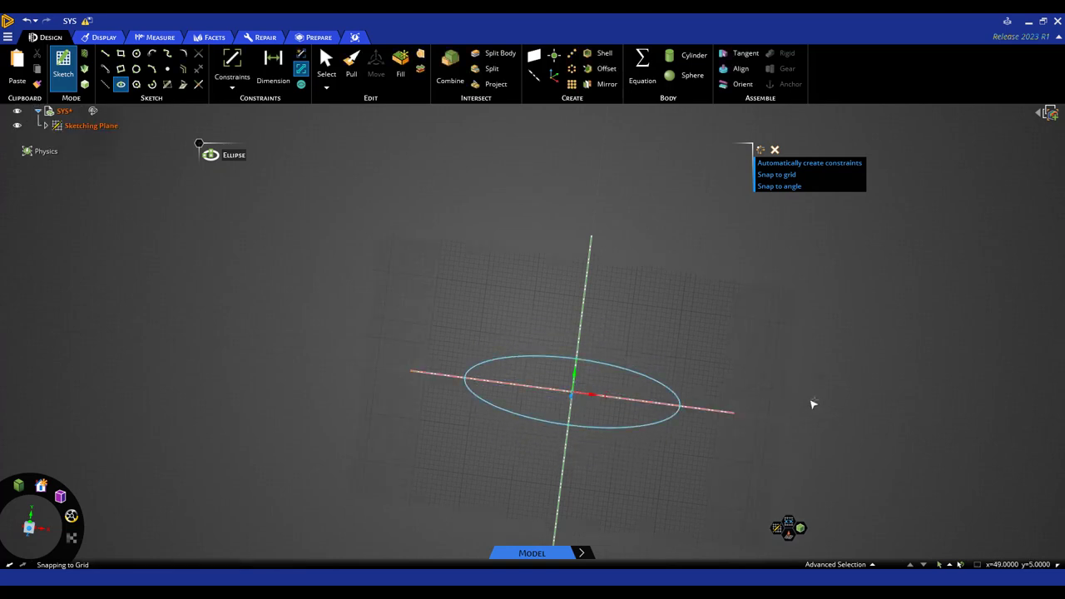
{"action": "key", "text": "Escape"}
{"action": "scroll", "coordinate": [756, 410], "scroll_direction": "up", "scroll_amount": 4}
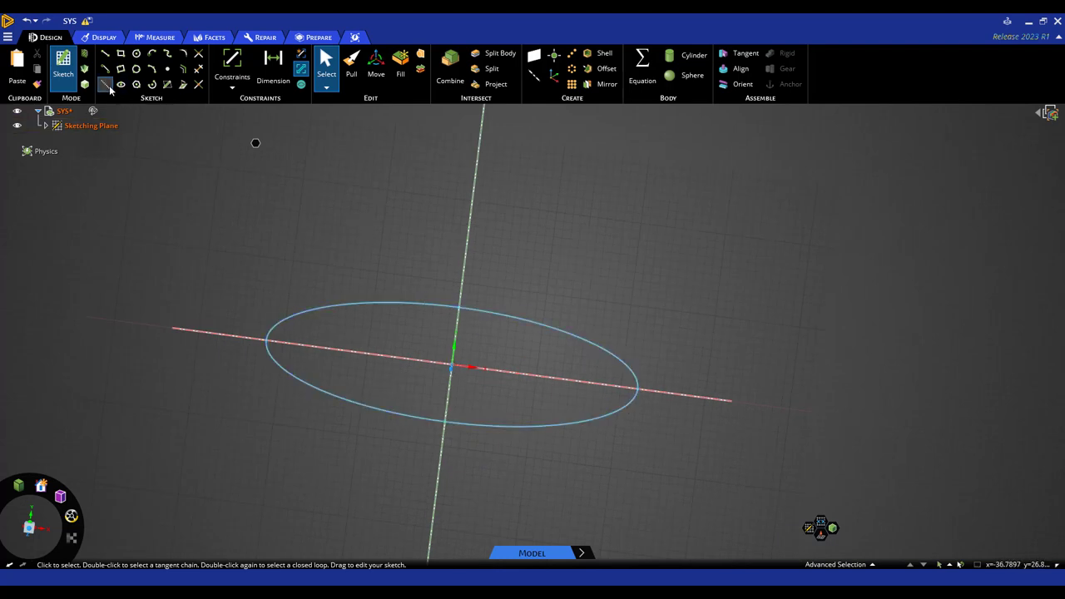
Draw construction lines along the vertical and horizontal axes through the ellipse
{"action": "key", "text": "l"}
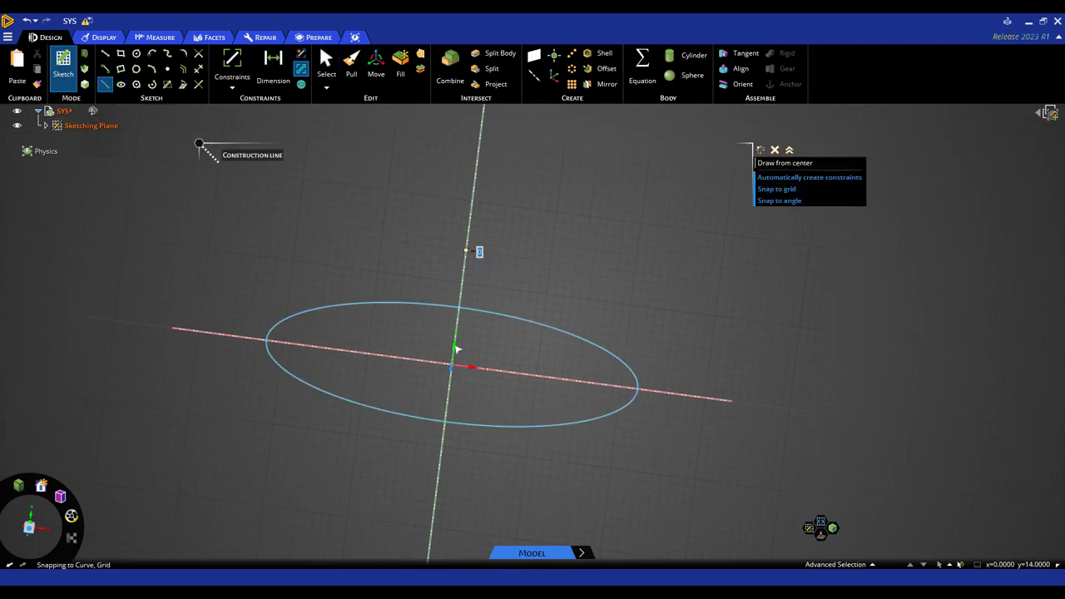
{"action": "left_click", "coordinate": [439, 480]}
{"action": "left_click", "coordinate": [229, 336]}
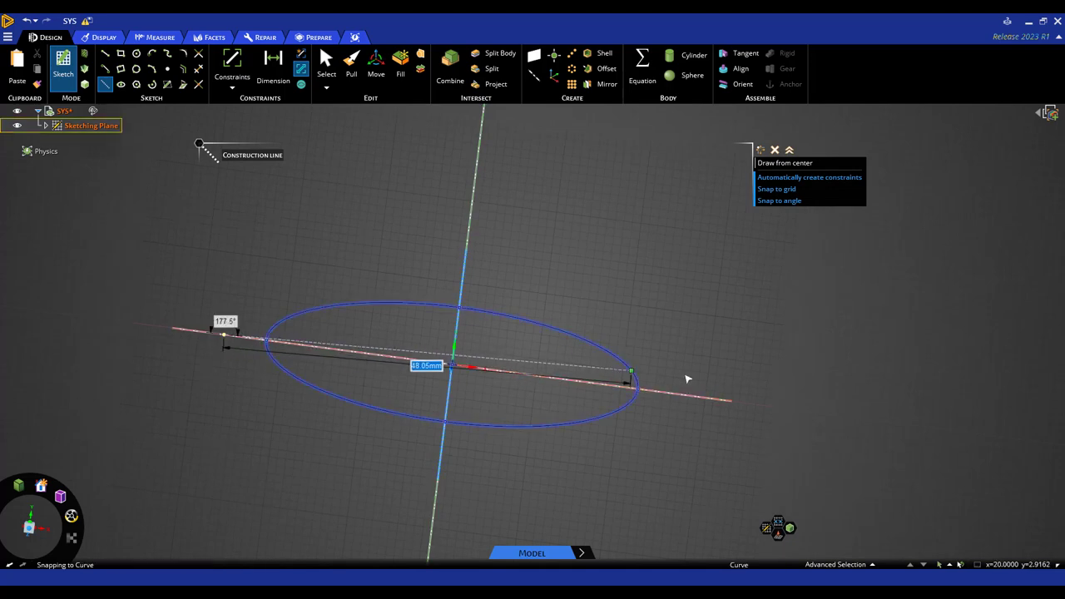
{"action": "left_click", "coordinate": [702, 406]}
{"action": "key", "text": "s"}
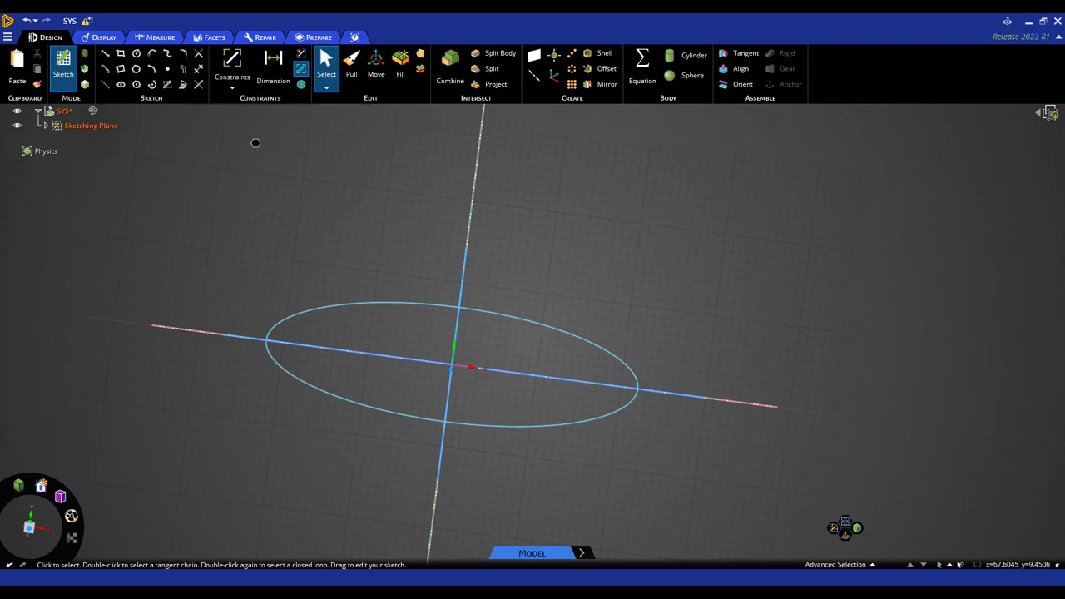
Trim away the excess line and ellipse arcs, leaving only the upper-right quarter arc
{"action": "left_click", "coordinate": [198, 71]}
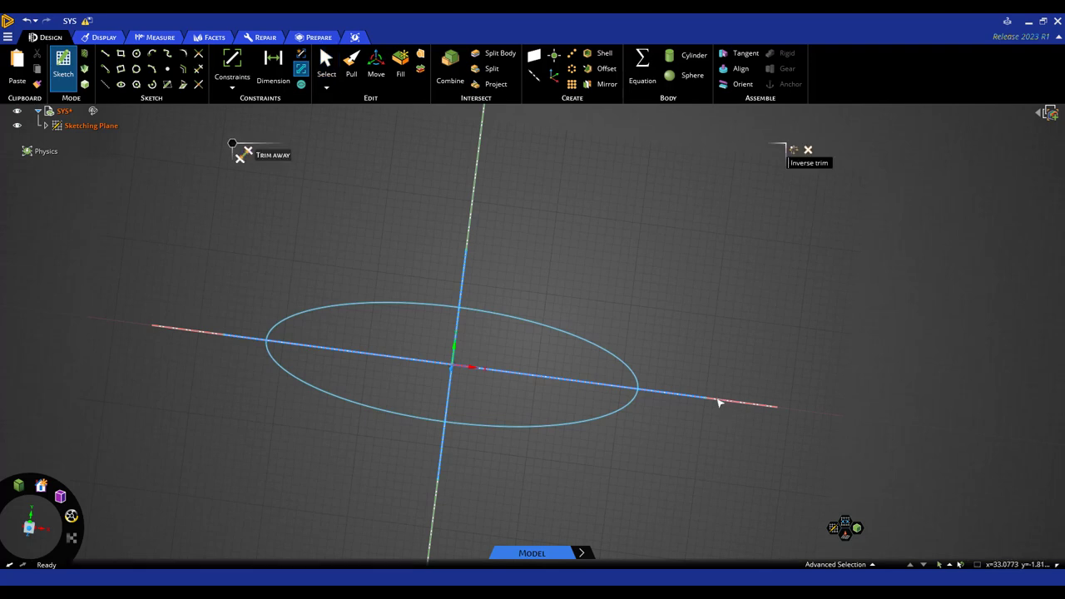
{"action": "left_click", "coordinate": [703, 398]}
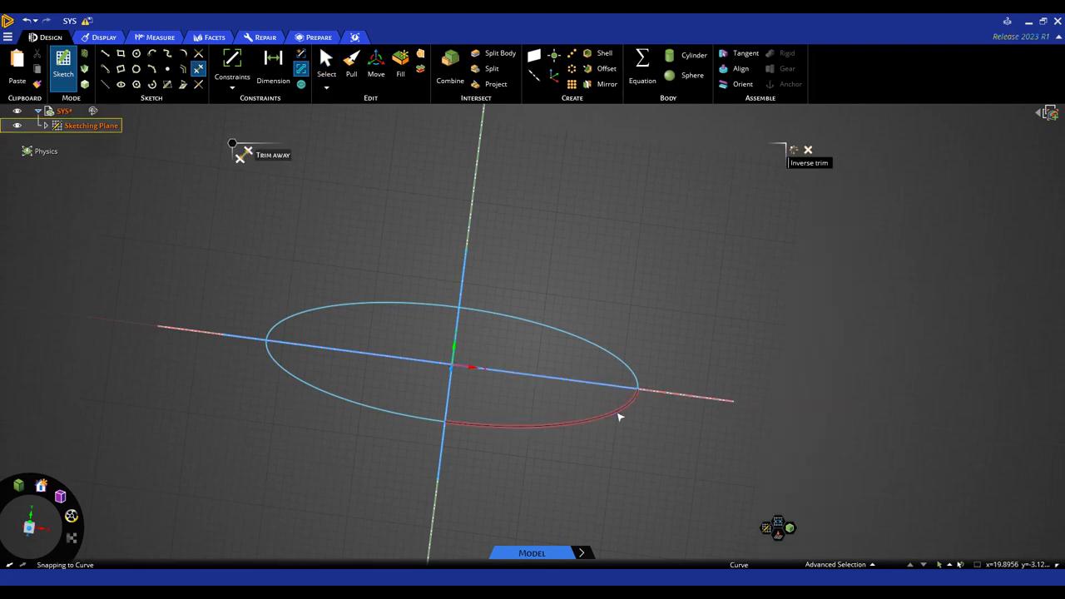
{"action": "left_click", "coordinate": [619, 416]}
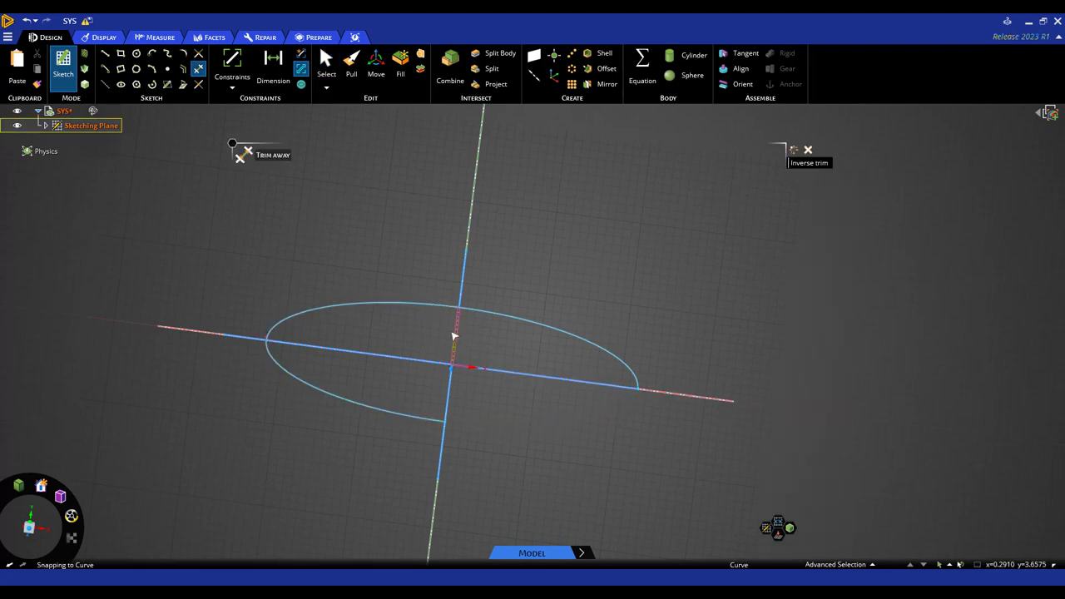
{"action": "left_click", "coordinate": [440, 307]}
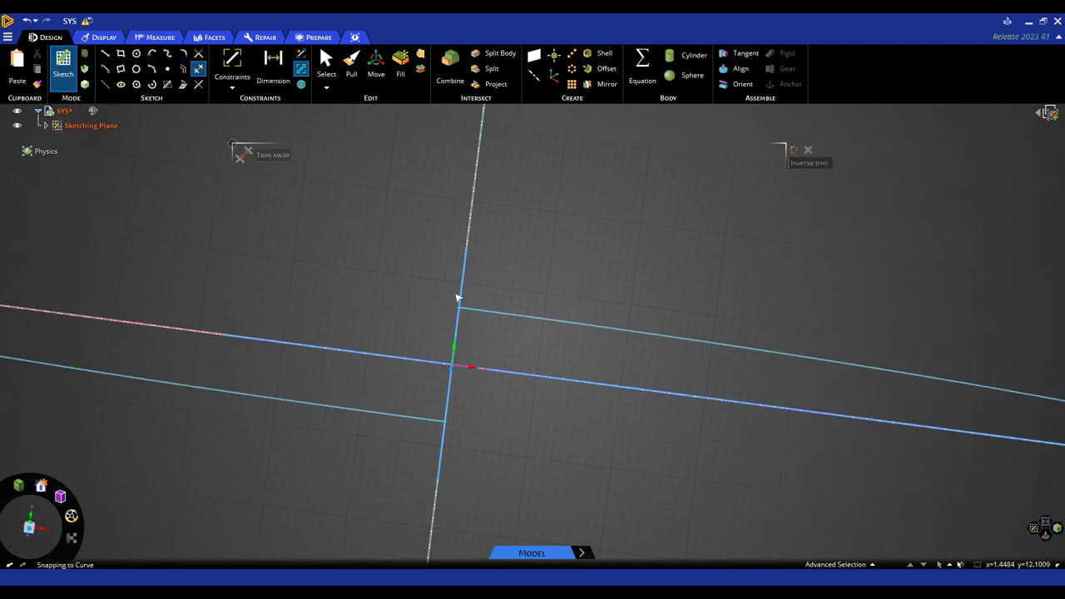
{"action": "key", "text": "ctrl+z"}
{"action": "left_click", "coordinate": [297, 380]}
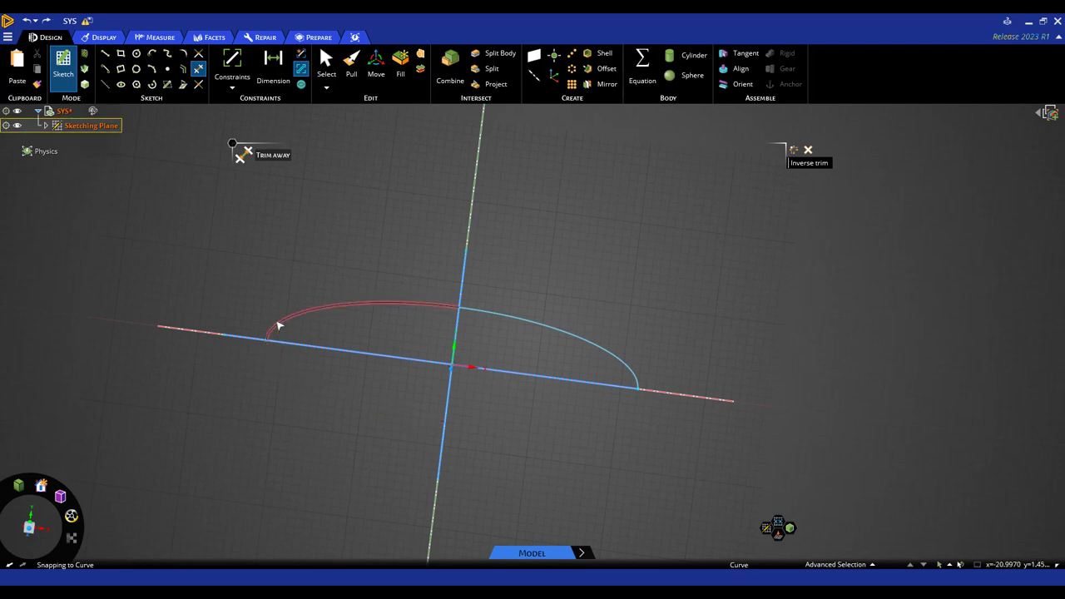
{"action": "left_click", "coordinate": [293, 318]}
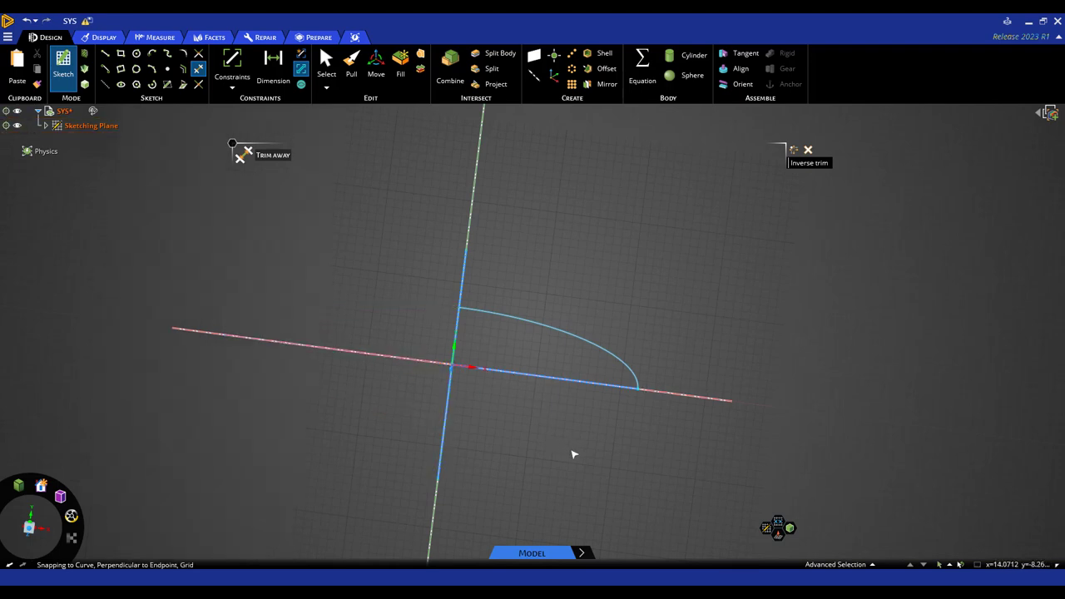
{"action": "key", "text": "Escape"}
{"action": "middle_click_drag", "start_coordinate": [627, 361], "coordinate": [630, 352]}
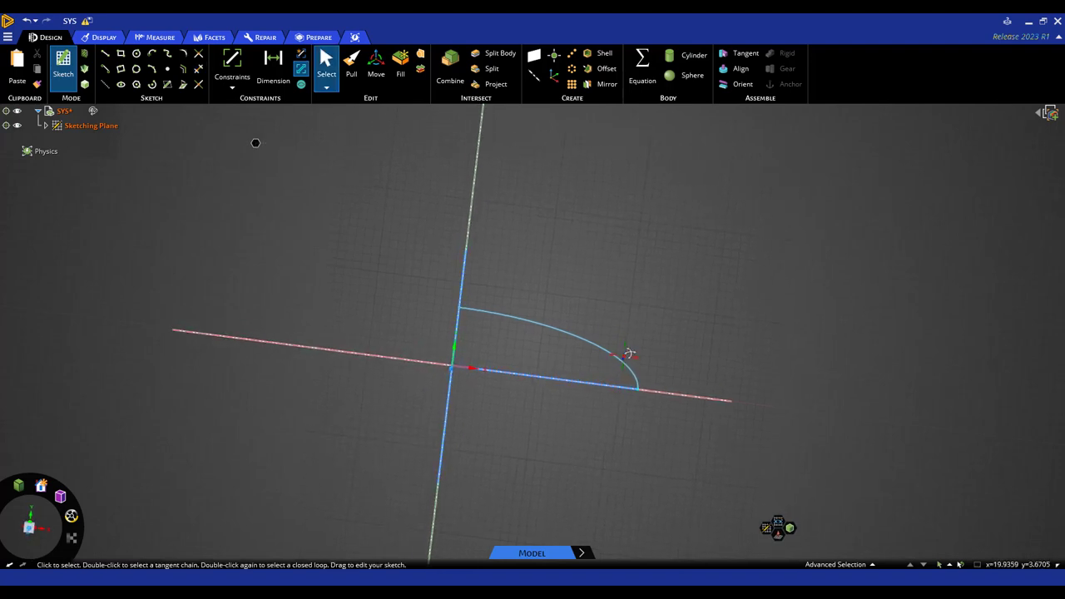
Offset the quarter arc by 1.04 mm to create a second parallel arc
{"action": "left_click", "coordinate": [183, 69]}
{"action": "left_click", "coordinate": [556, 331]}
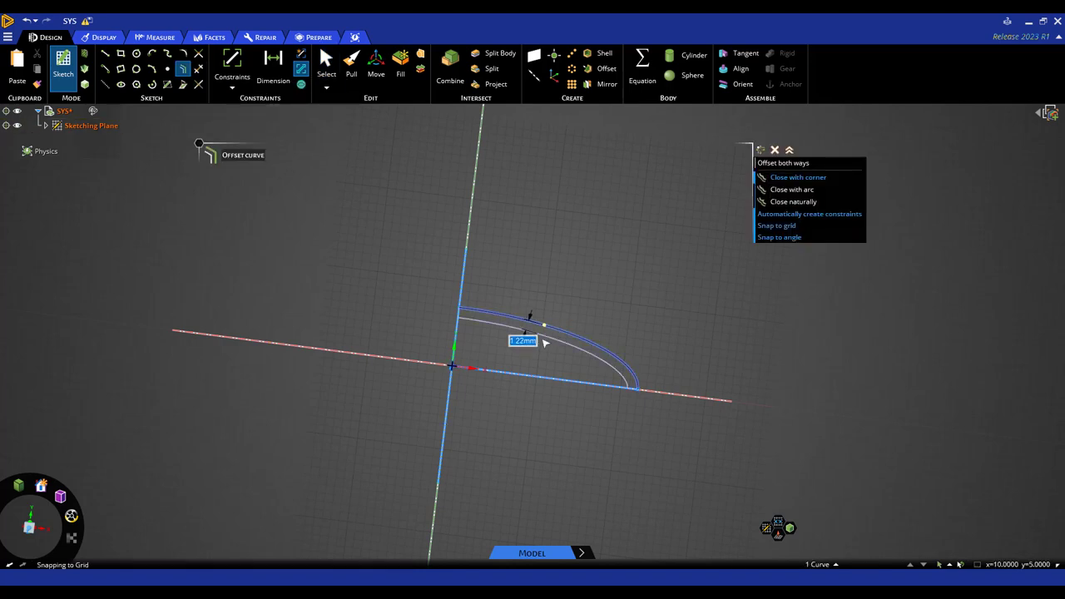
{"action": "left_click", "coordinate": [549, 342]}
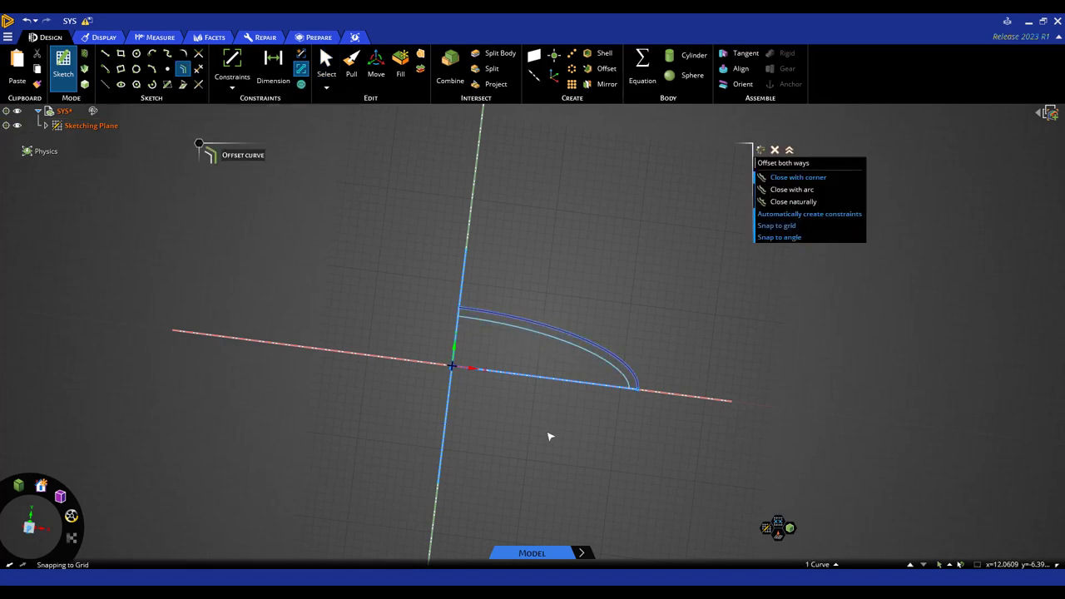
{"action": "scroll", "coordinate": [615, 416], "scroll_direction": "up", "scroll_amount": 4}
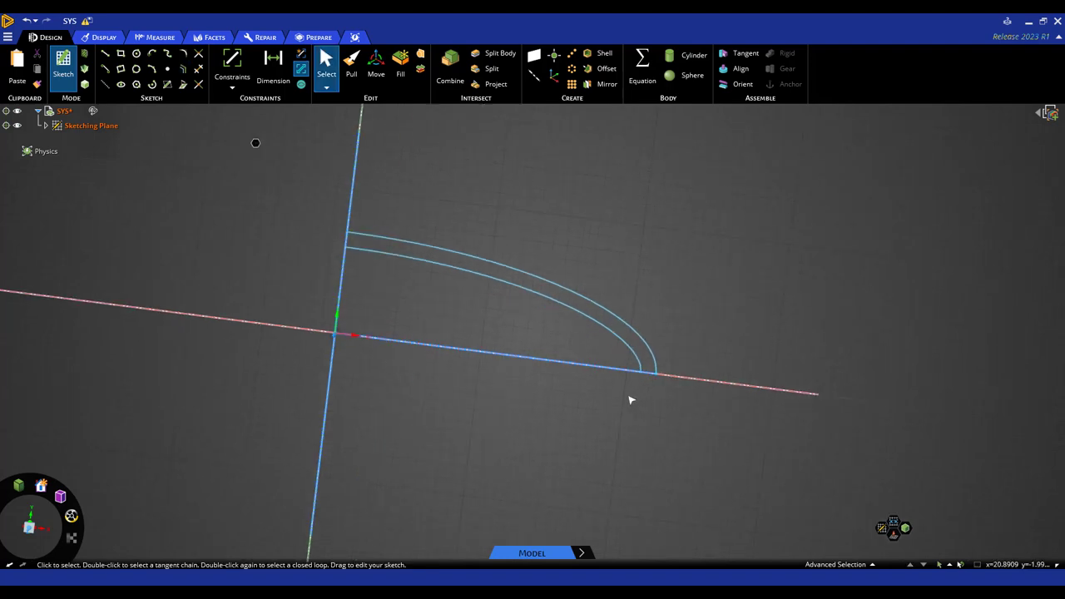
Draw short lines closing the gaps between the two arcs' top and lower ends
{"action": "left_click", "coordinate": [106, 54]}
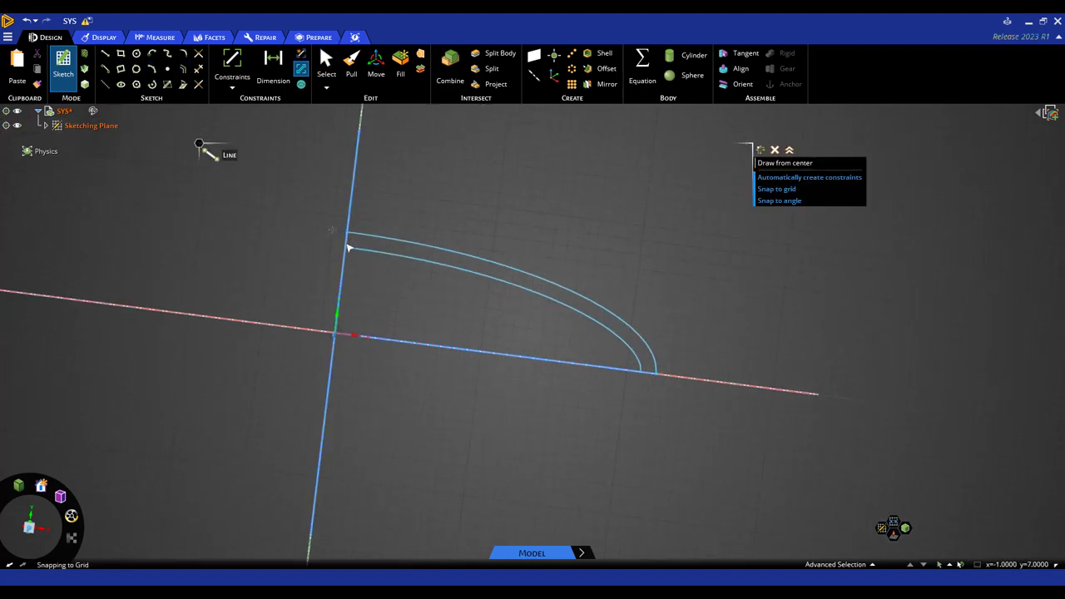
{"action": "left_click", "coordinate": [348, 234]}
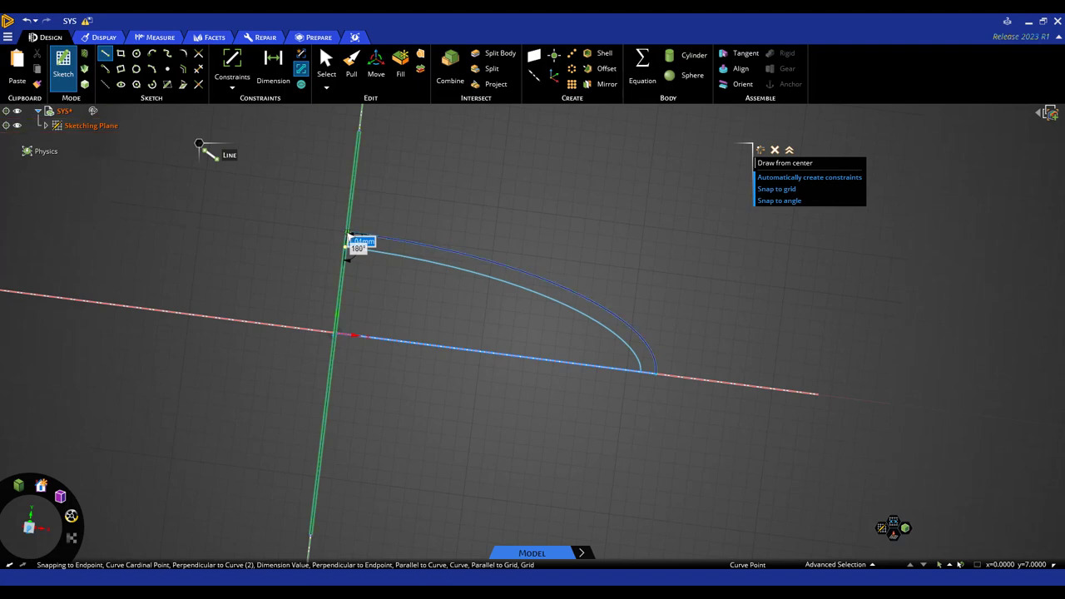
{"action": "left_click", "coordinate": [347, 236]}
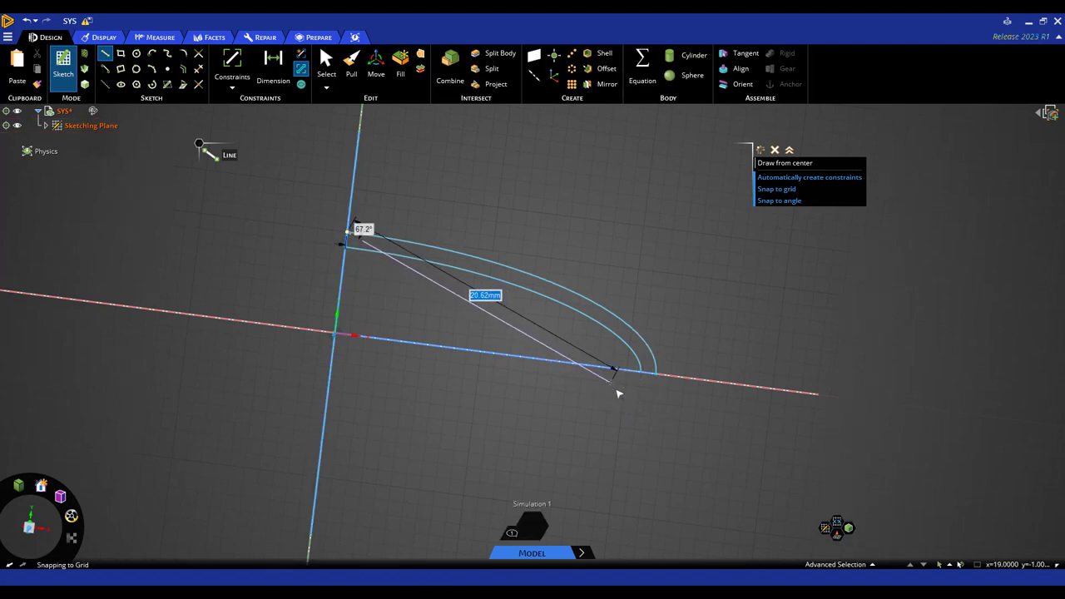
{"action": "key", "text": "Escape"}
{"action": "left_click", "coordinate": [640, 371]}
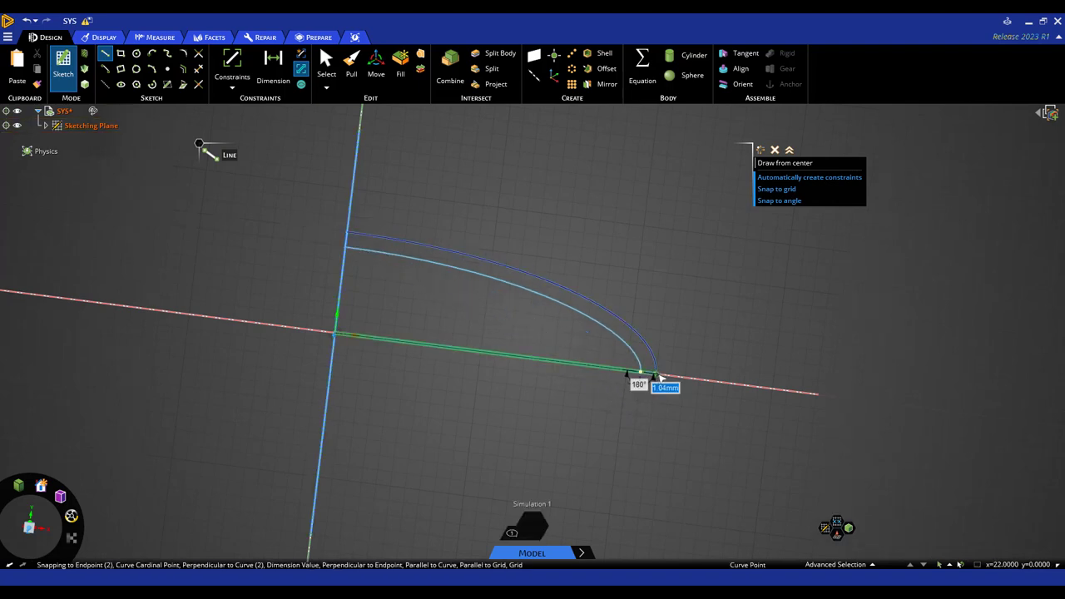
{"action": "left_click", "coordinate": [661, 395]}
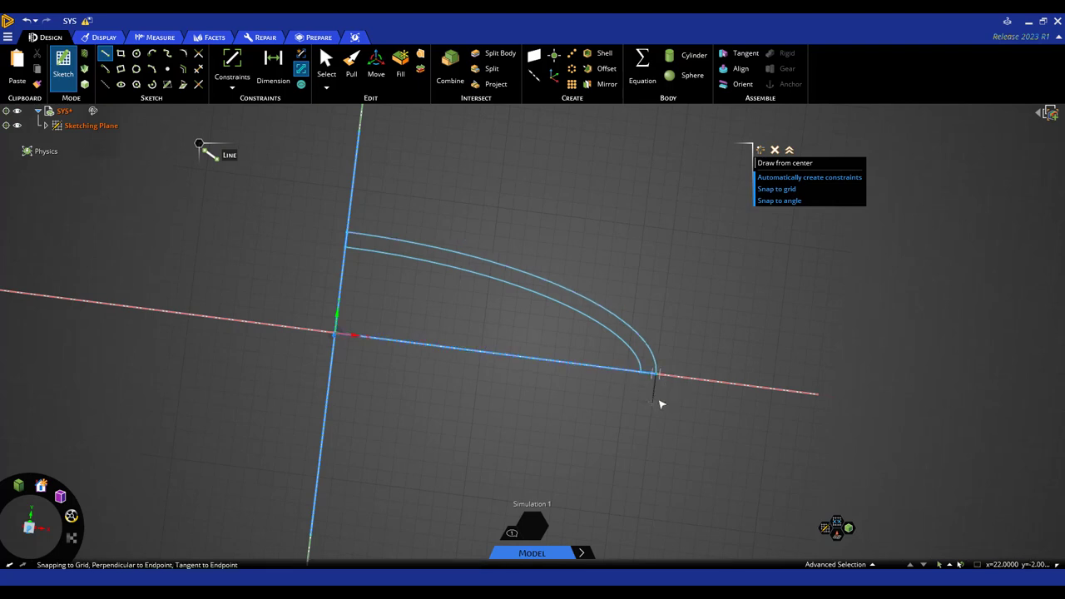
{"action": "key", "text": "Escape"}
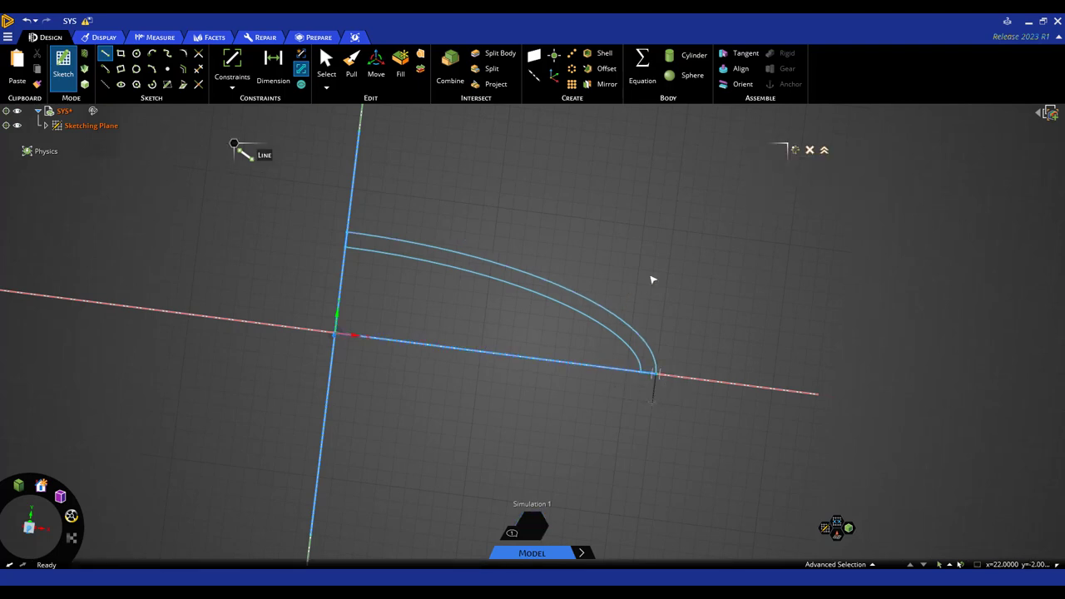
Convert the sketch to a surface and revolve it 360° about the vertical line into a dome
{"action": "key", "text": "p"}
{"action": "left_click", "coordinate": [616, 325]}
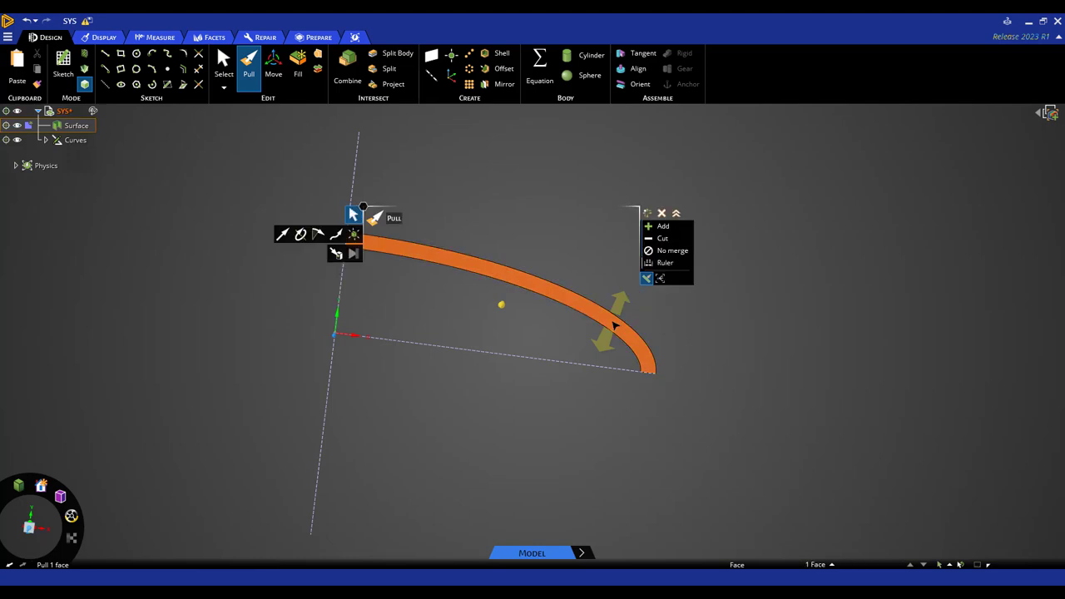
{"action": "left_click", "coordinate": [301, 235]}
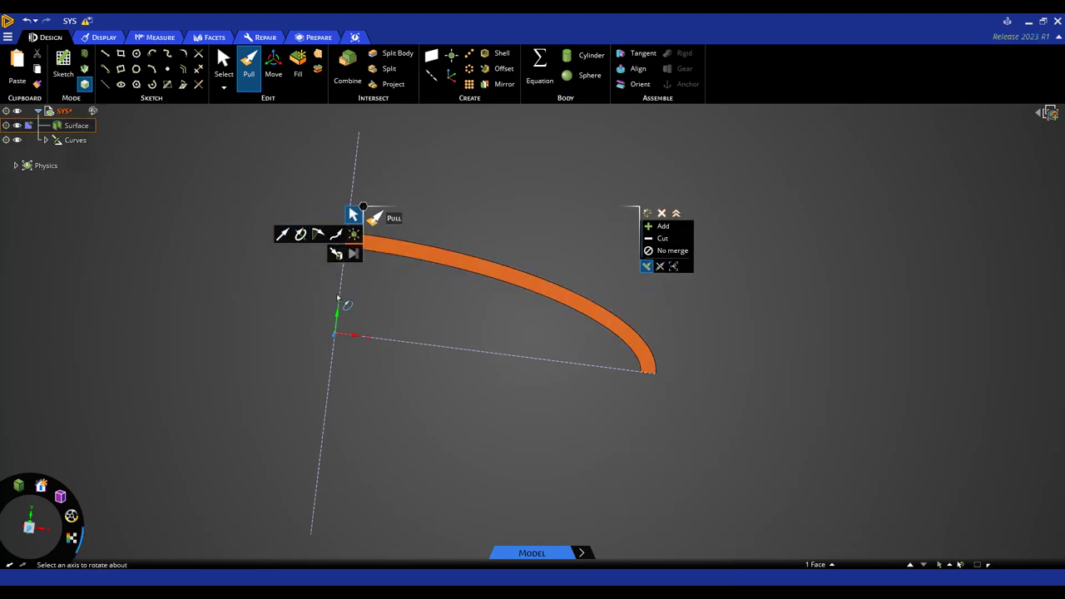
{"action": "left_click", "coordinate": [339, 296]}
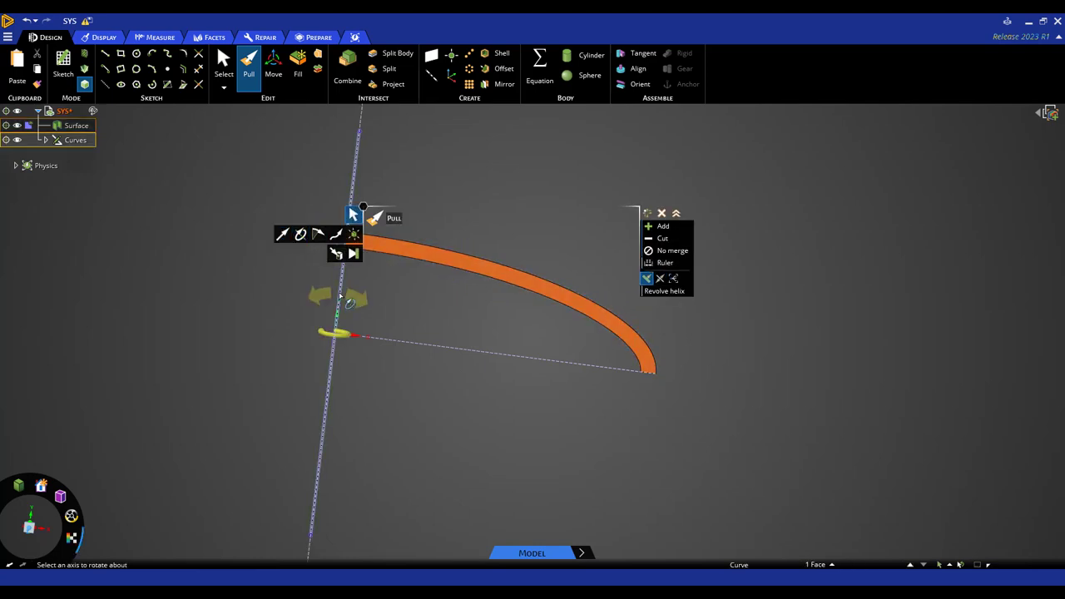
{"action": "middle_click_drag", "start_coordinate": [352, 350], "coordinate": [373, 383]}
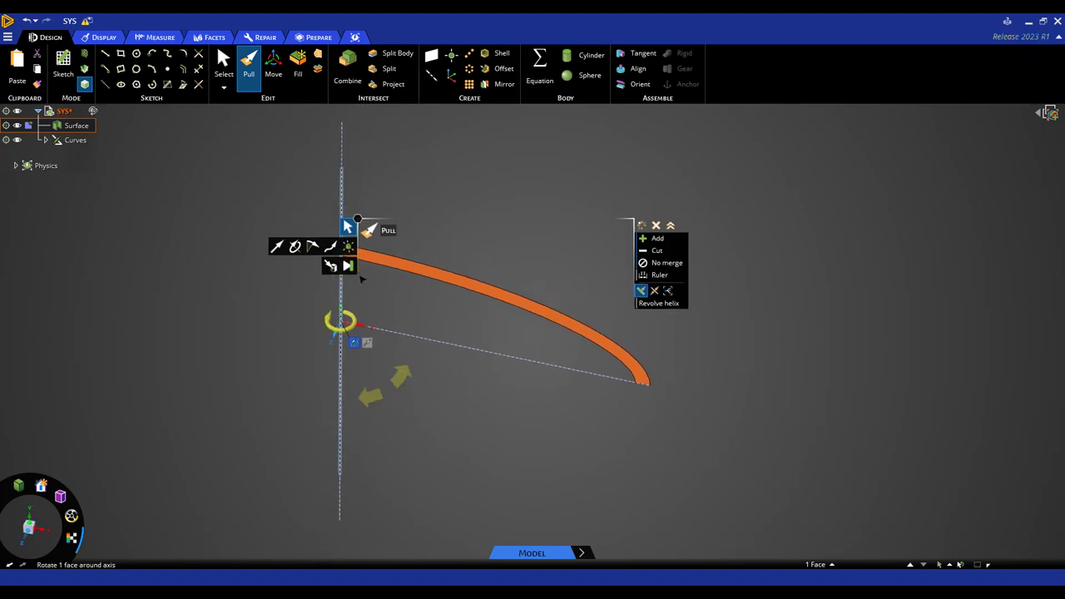
{"action": "left_click", "coordinate": [348, 266]}
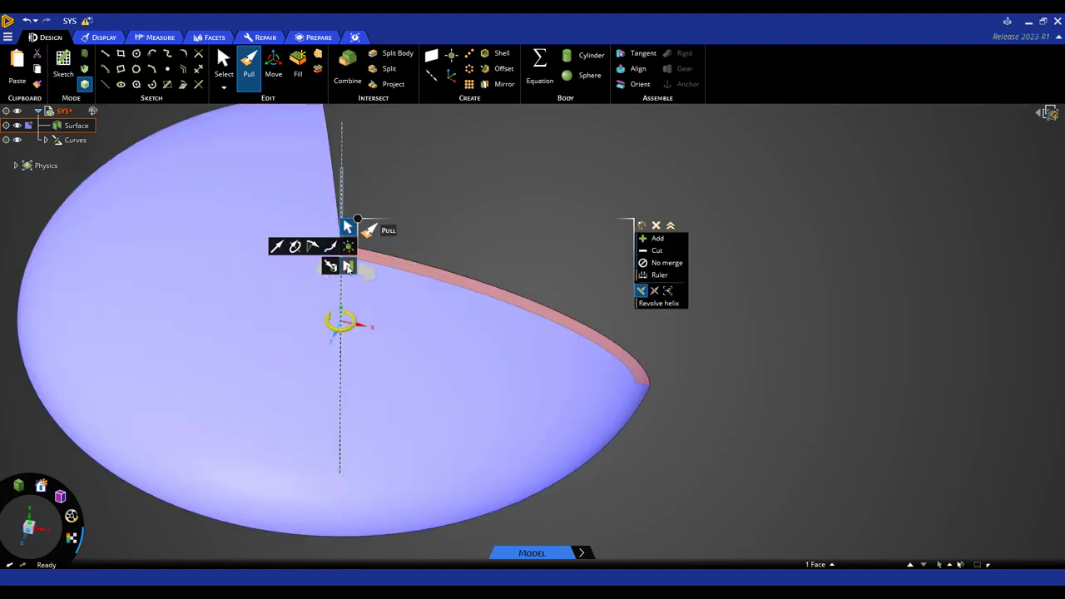
{"action": "key", "text": "Escape"}
{"action": "key", "text": "Escape"}
Copy and paste the dome's top face as a separate Surface body
{"action": "middle_click_drag", "start_coordinate": [663, 454], "coordinate": [711, 402]}
{"action": "scroll", "coordinate": [695, 366], "scroll_direction": "down", "scroll_amount": 2}
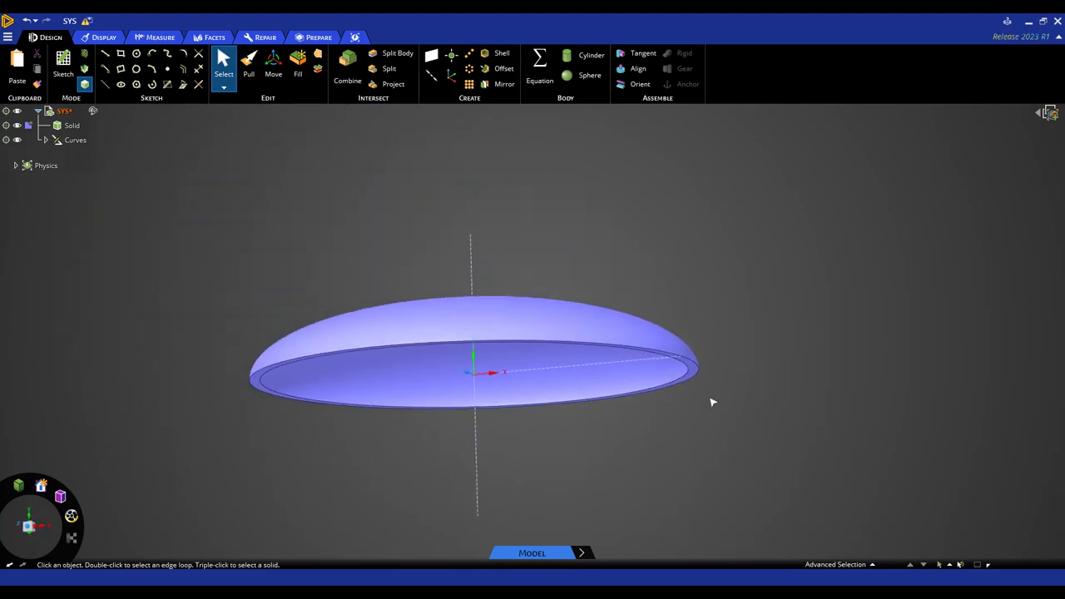
{"action": "middle_click_drag", "start_coordinate": [532, 374], "coordinate": [532, 341]}
{"action": "left_click", "coordinate": [533, 341]}
{"action": "left_click", "coordinate": [532, 341]}
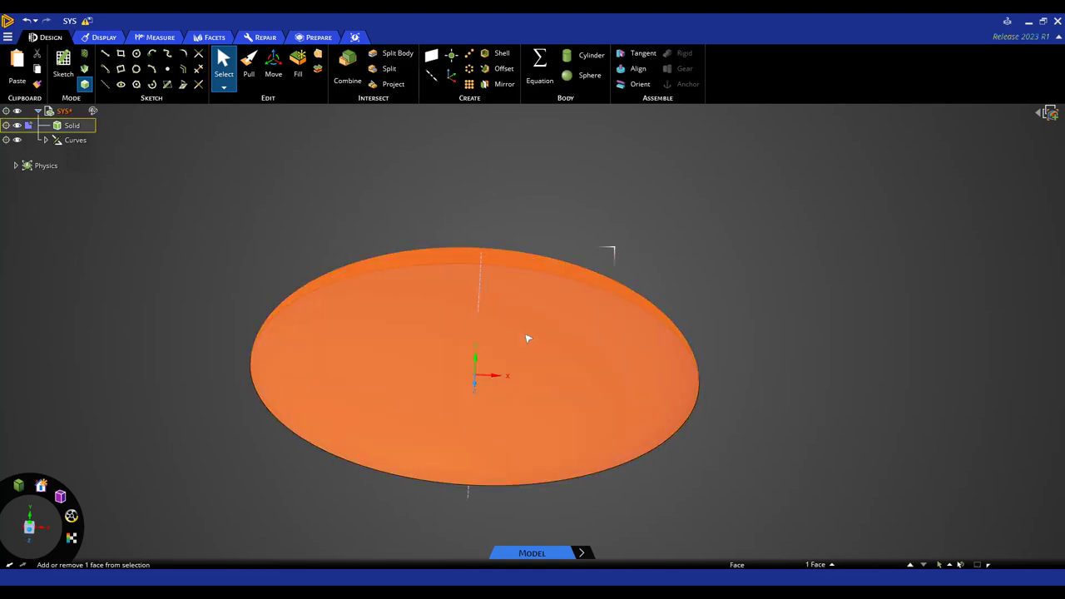
{"action": "key", "text": "ctrl+c"}
{"action": "key", "text": "ctrl+v"}
{"action": "left_click", "coordinate": [66, 141]}
Bring up the Share topology options for the part holding both bodies
{"action": "middle_click_drag", "start_coordinate": [278, 178], "coordinate": [153, 125]}
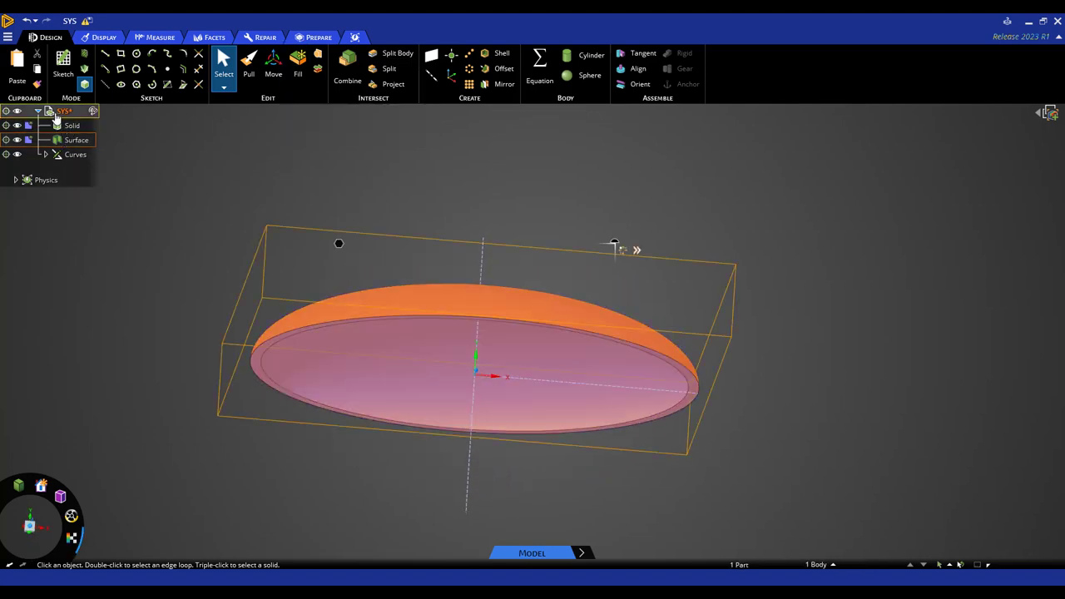
{"action": "left_click", "coordinate": [57, 111]}
{"action": "left_click", "coordinate": [638, 252]}
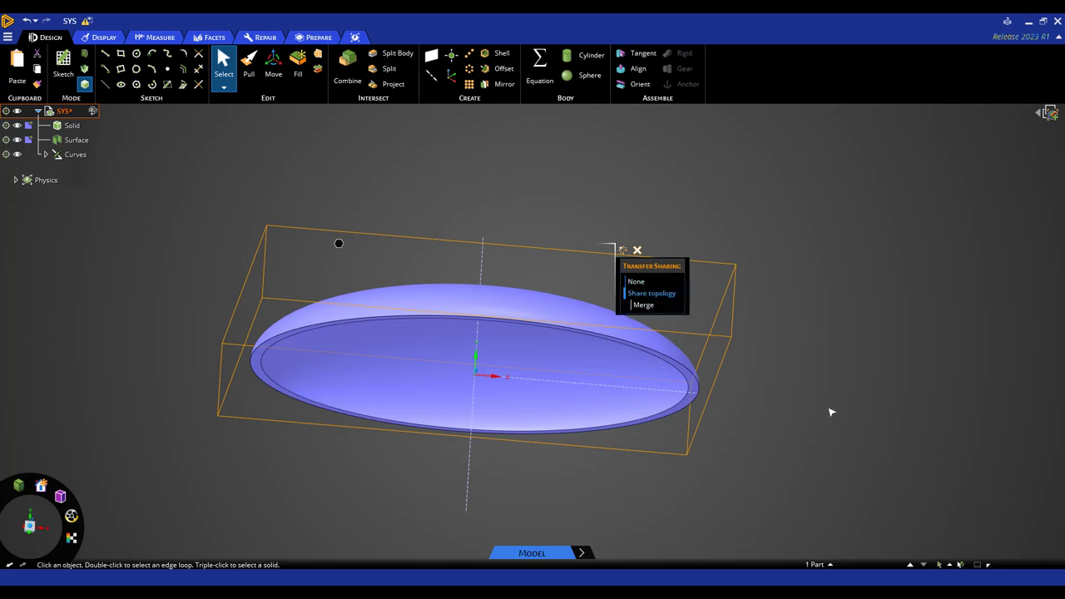
{"action": "key", "text": "Escape"}
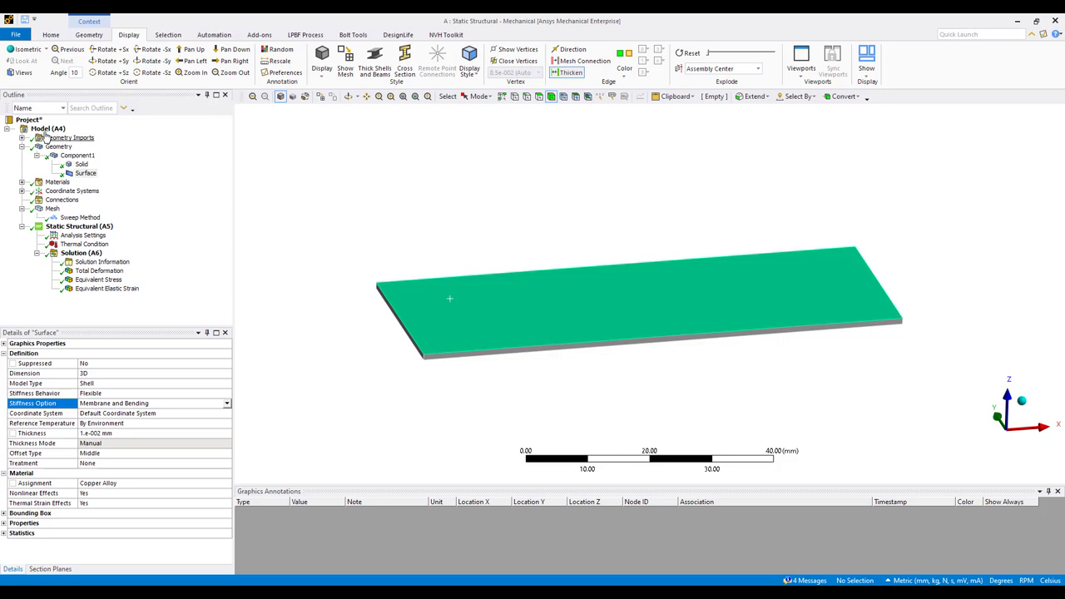
Update the Model (A4) geometry from its source to load the dome
{"action": "left_click", "coordinate": [45, 130]}
{"action": "right_click", "coordinate": [46, 131]}
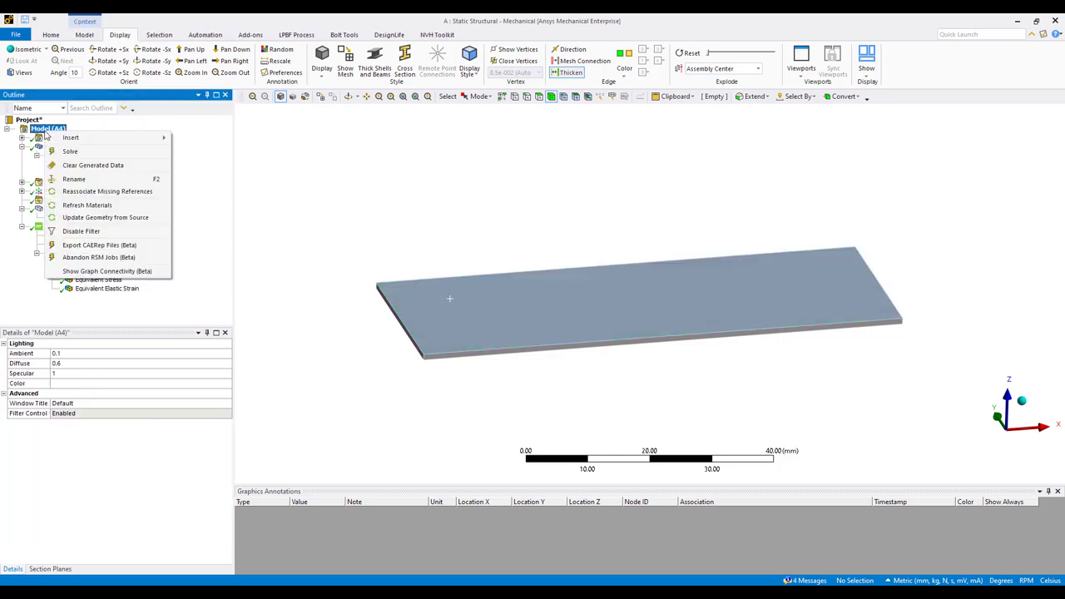
{"action": "left_click", "coordinate": [106, 218]}
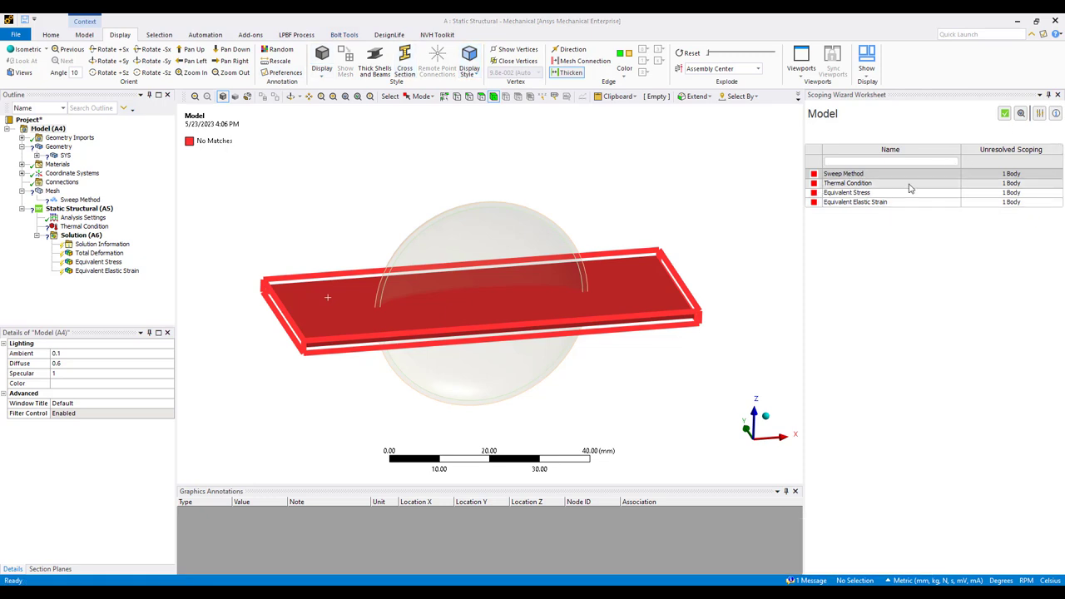
Rescope the Sweep Method to the dome body and fix all missing references
{"action": "double_click", "coordinate": [1004, 175]}
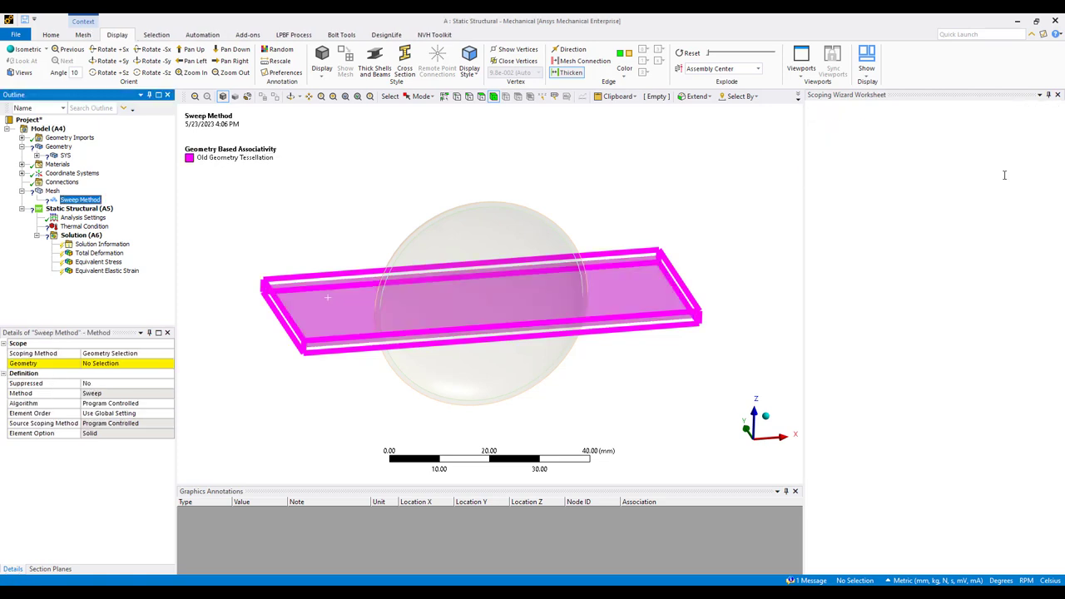
{"action": "left_click", "coordinate": [533, 278]}
{"action": "left_click", "coordinate": [100, 364]}
{"action": "left_click", "coordinate": [95, 364]}
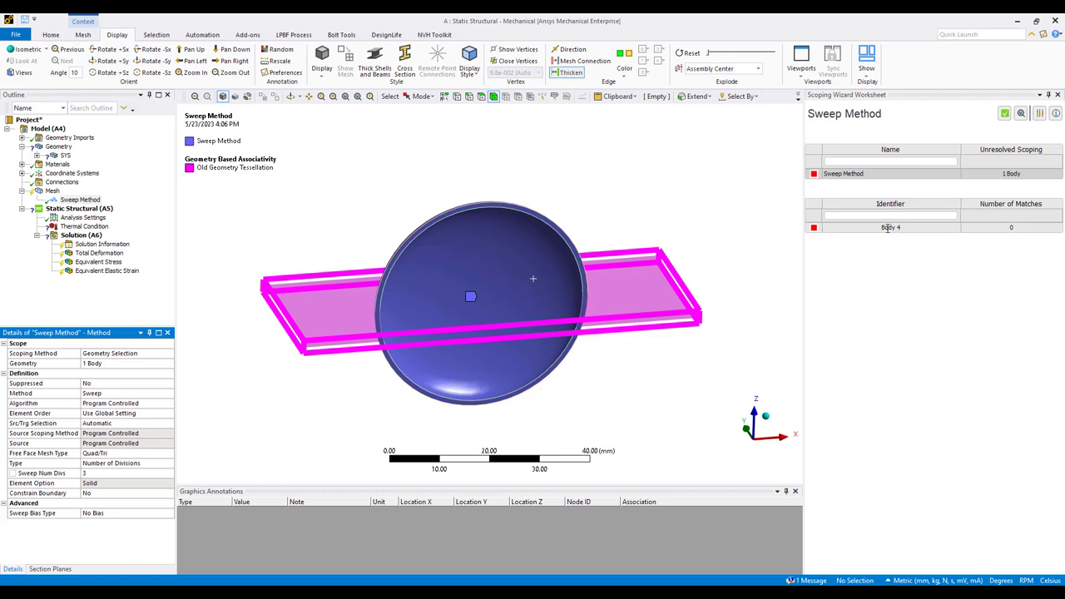
{"action": "left_click", "coordinate": [887, 227]}
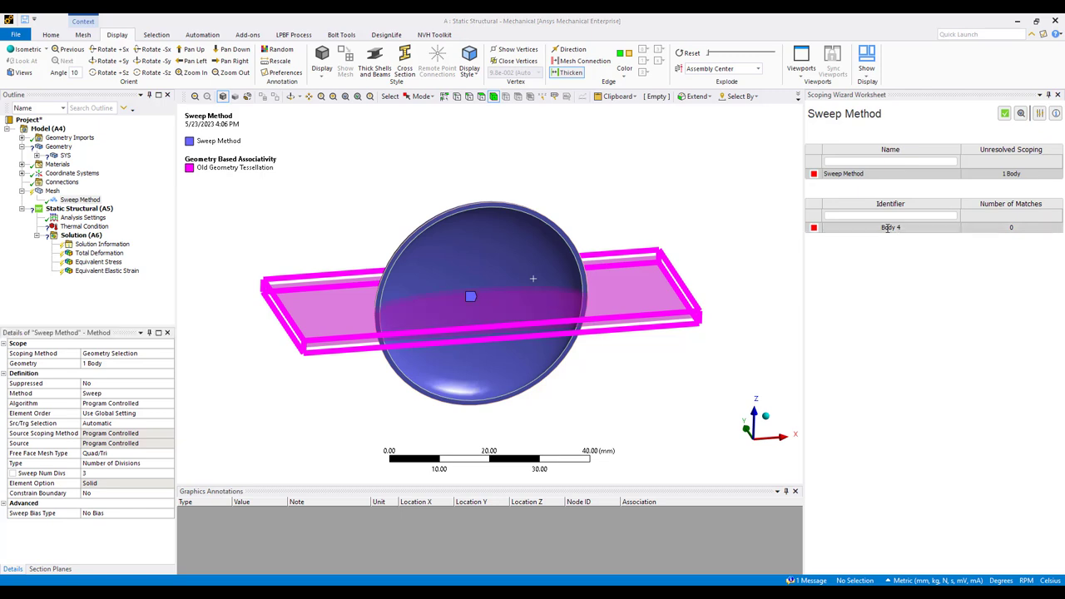
{"action": "left_click", "coordinate": [1004, 113]}
{"action": "middle_click_drag", "start_coordinate": [537, 279], "coordinate": [570, 319]}
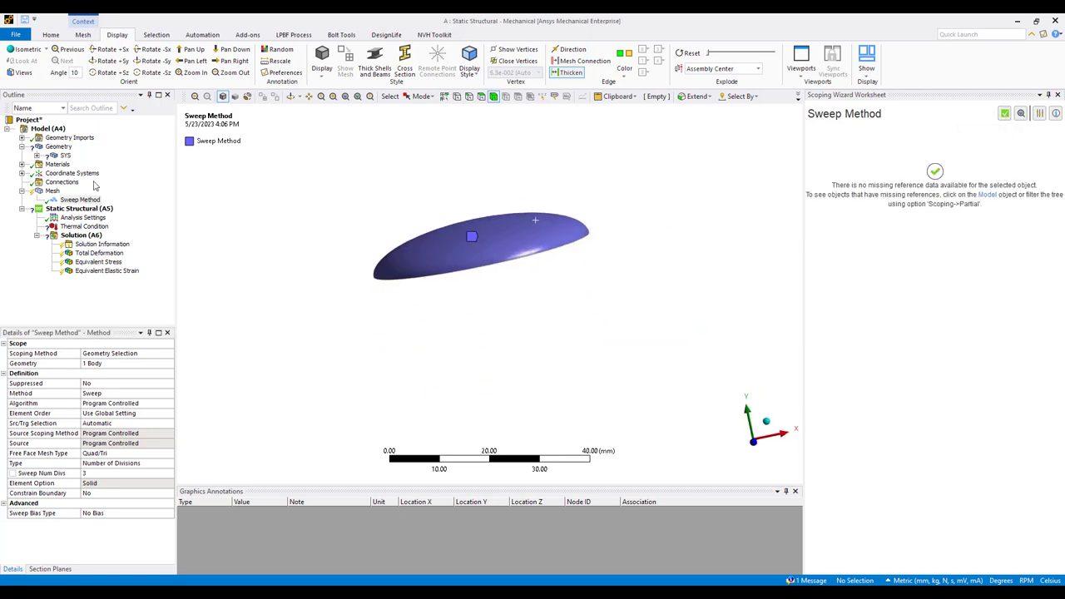
Give the Surface body a 0.01 mm thickness and Copper Alloy material
{"action": "left_click", "coordinate": [38, 157]}
{"action": "left_click", "coordinate": [84, 173]}
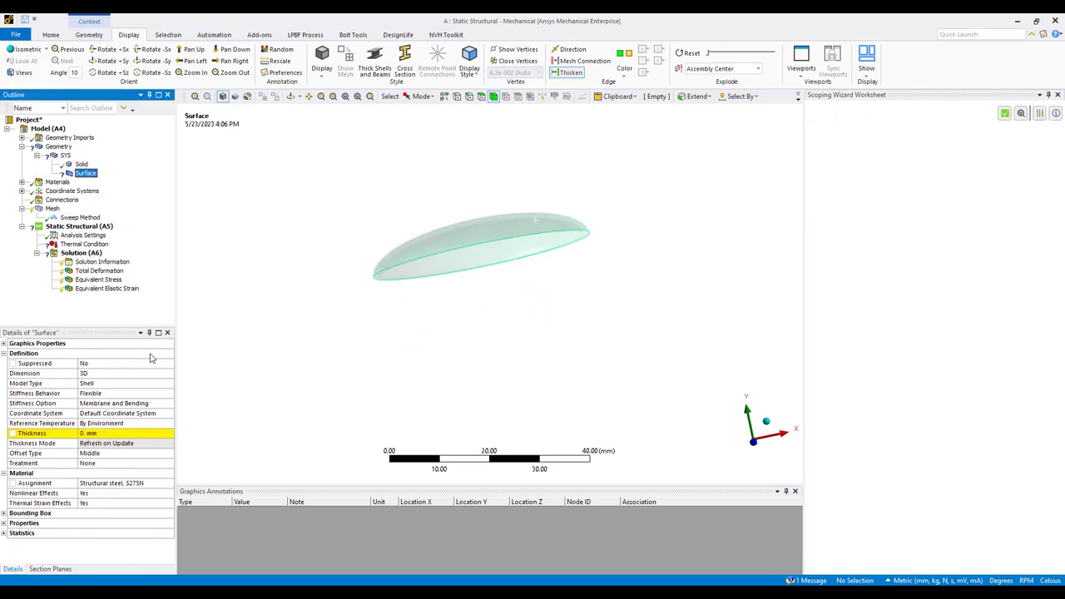
{"action": "left_click", "coordinate": [125, 433]}
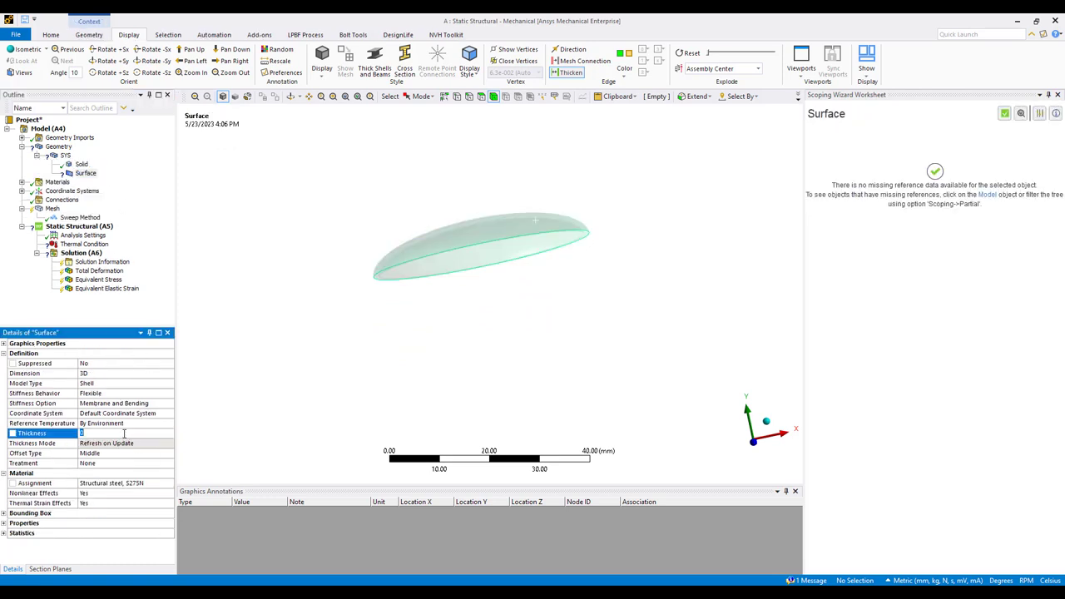
{"action": "type", "text": "0.01"}
{"action": "key", "text": "Return"}
{"action": "left_click", "coordinate": [169, 483]}
{"action": "left_click", "coordinate": [169, 484]}
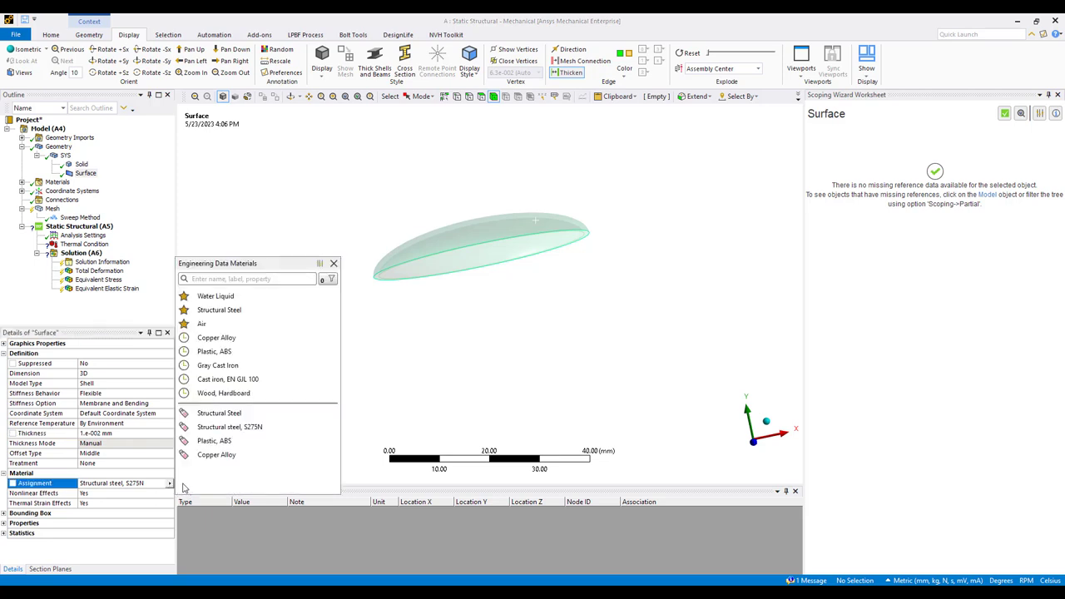
{"action": "left_click", "coordinate": [218, 454]}
Assign Plastic, ABS material to the Solid body
{"action": "left_click", "coordinate": [82, 165]}
{"action": "left_click", "coordinate": [170, 433]}
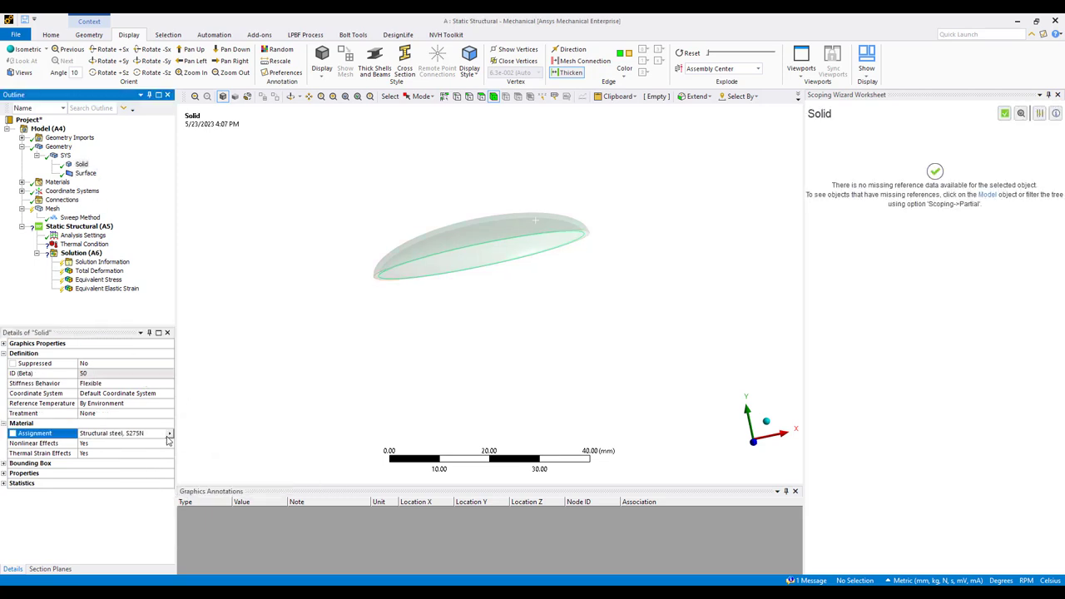
{"action": "left_click", "coordinate": [170, 434]}
{"action": "left_click", "coordinate": [214, 391]}
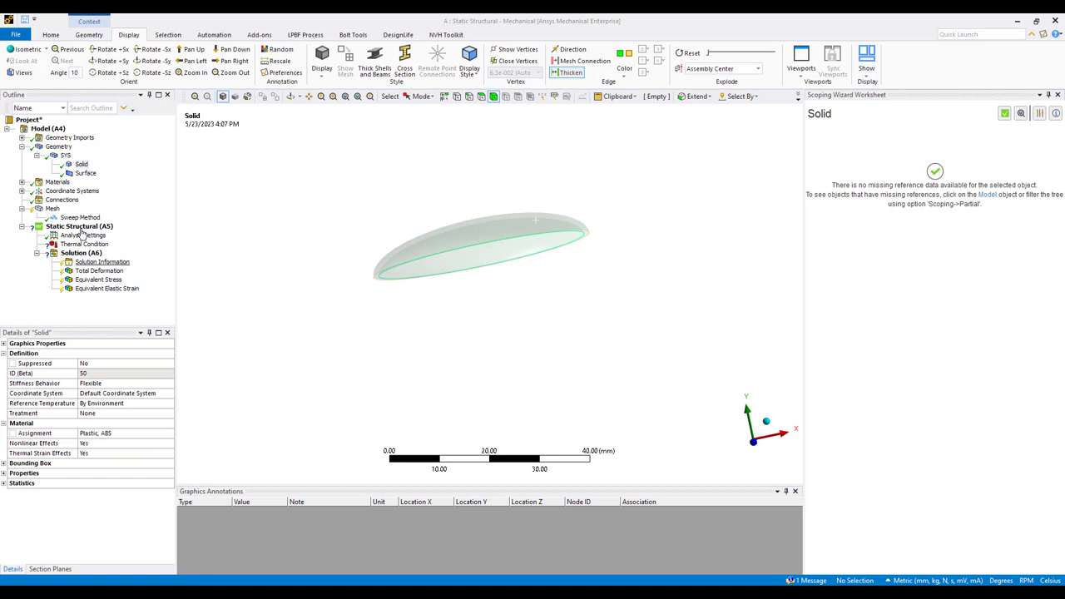
Generate the dome mesh and close the scoping worksheet
{"action": "left_click", "coordinate": [51, 208]}
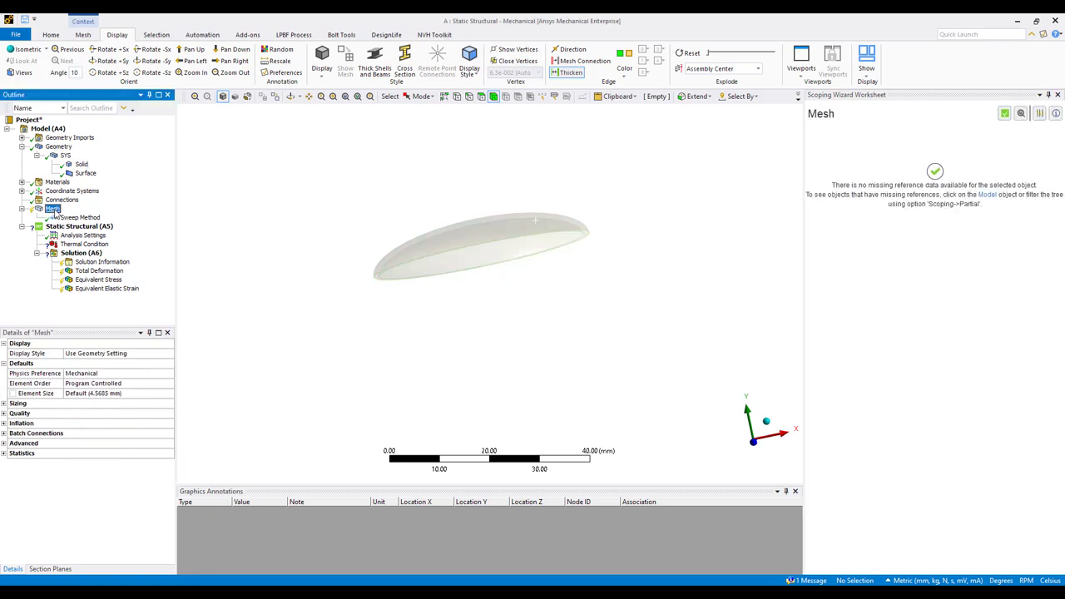
{"action": "right_click", "coordinate": [51, 210]}
{"action": "left_click", "coordinate": [140, 245]}
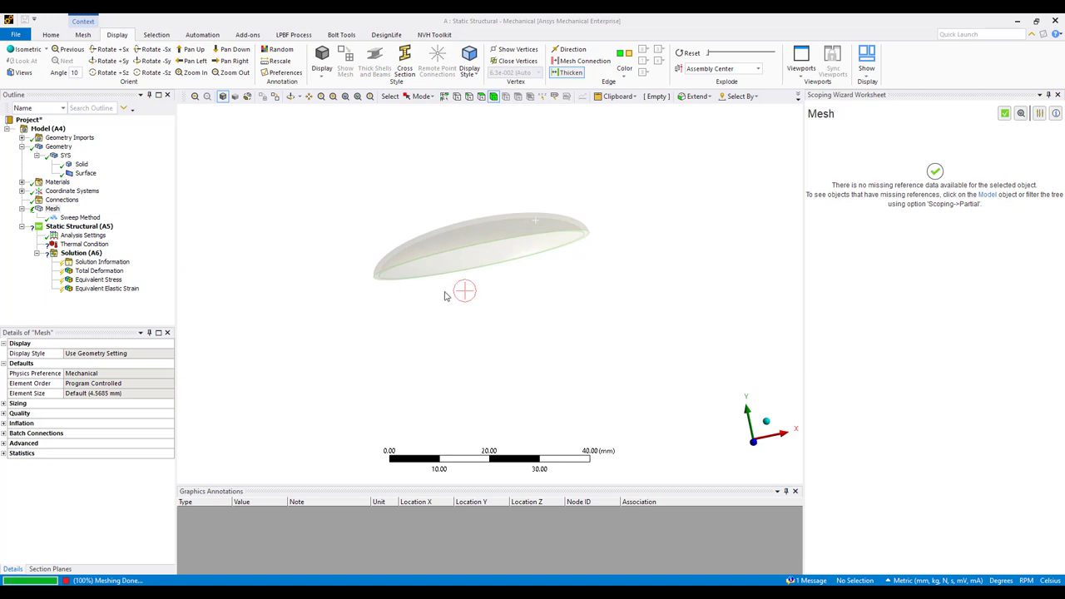
{"action": "left_click", "coordinate": [1038, 114]}
{"action": "left_click", "coordinate": [1057, 95]}
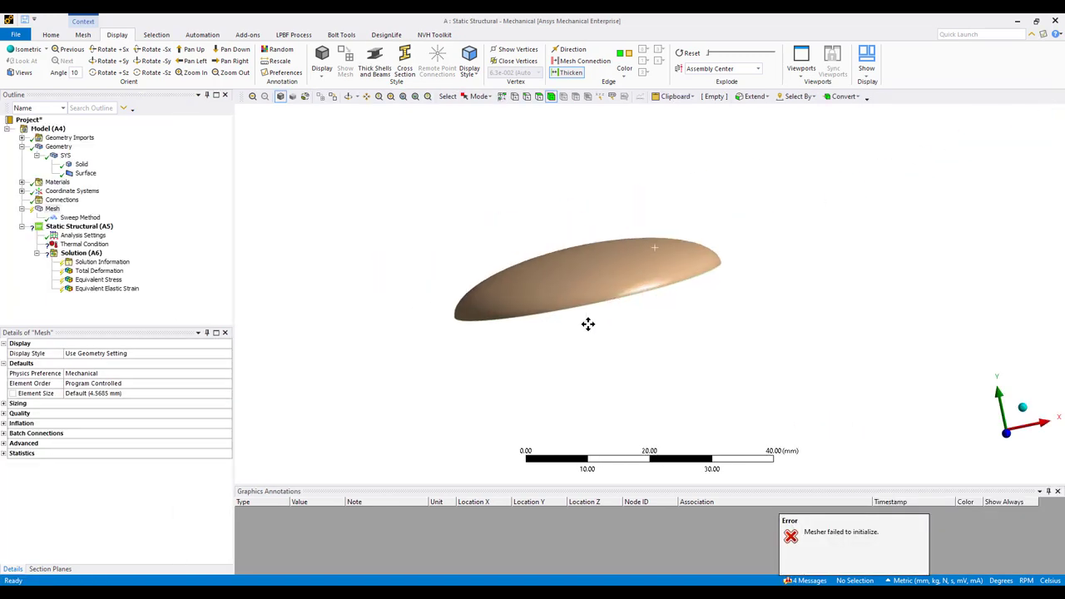
{"action": "middle_click_drag", "start_coordinate": [588, 324], "coordinate": [549, 308]}
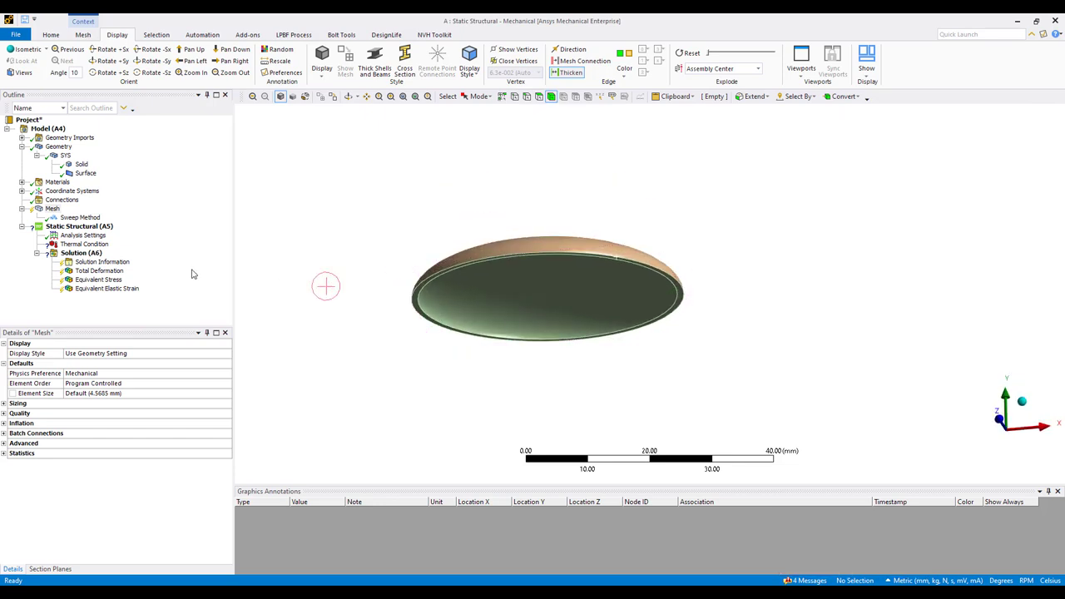
Set the Sweep Method's source/target selection to Automatic Thin
{"action": "left_click", "coordinate": [80, 217]}
{"action": "middle_click_drag", "start_coordinate": [422, 269], "coordinate": [541, 253]}
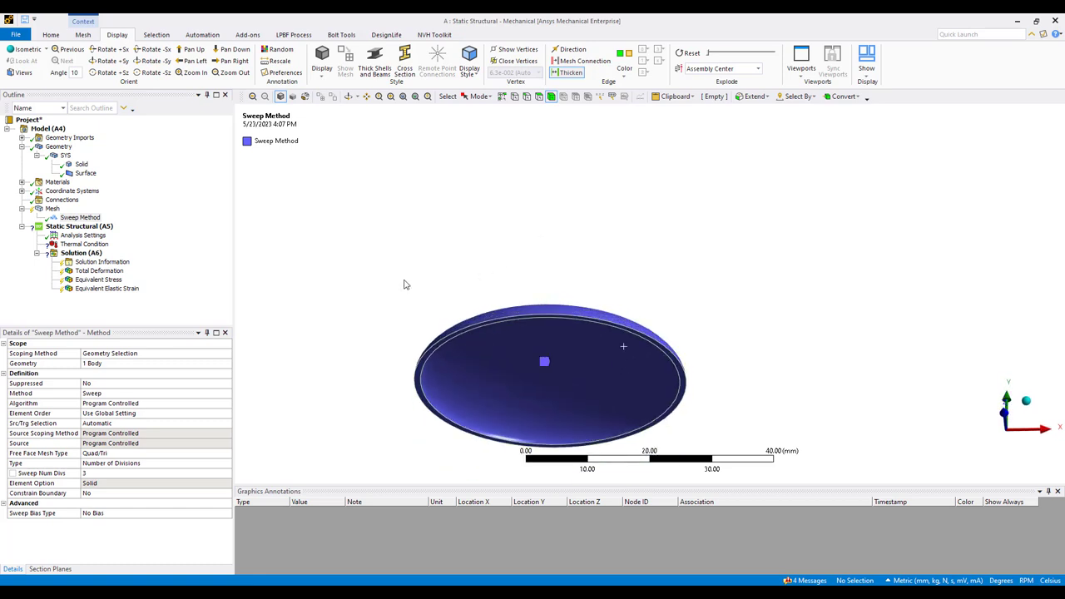
{"action": "left_click", "coordinate": [165, 423]}
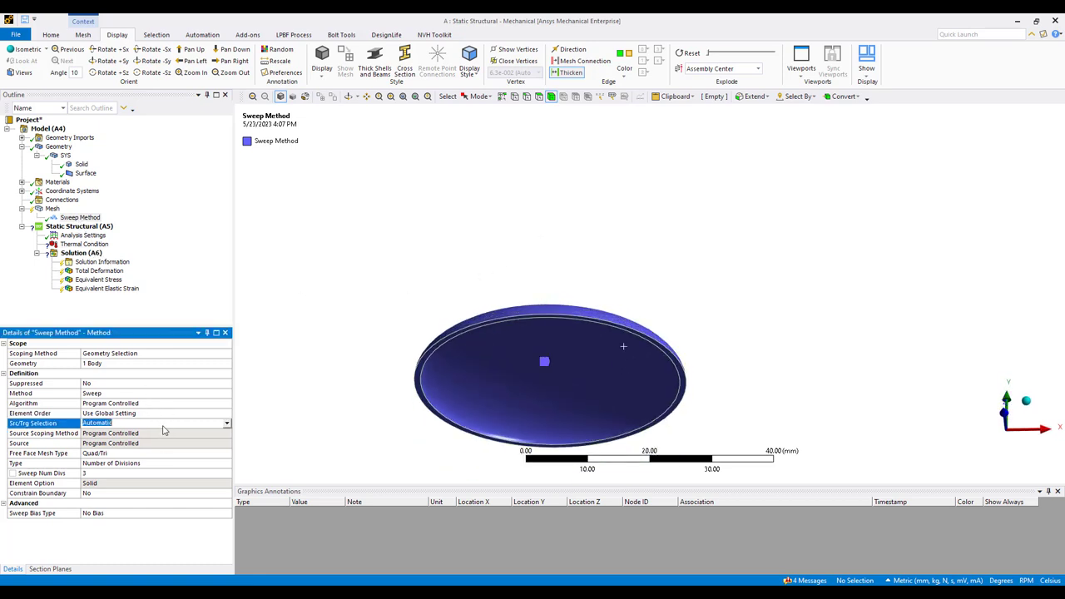
{"action": "left_click", "coordinate": [227, 424]}
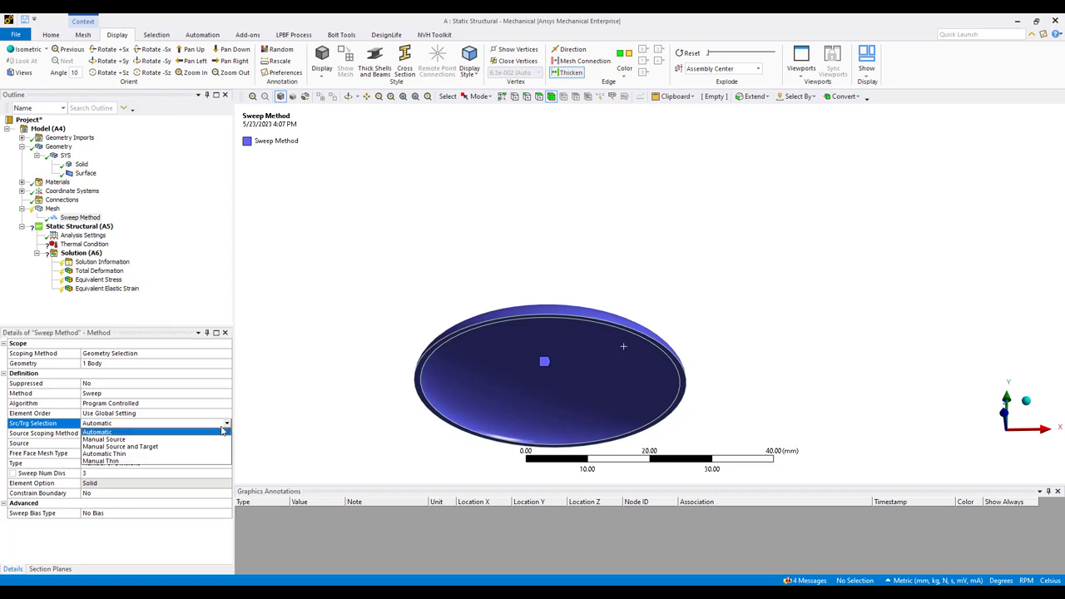
{"action": "left_click", "coordinate": [179, 454]}
Regenerate the mesh and zoom in to inspect it closely at the dome's rim
{"action": "left_click", "coordinate": [52, 207]}
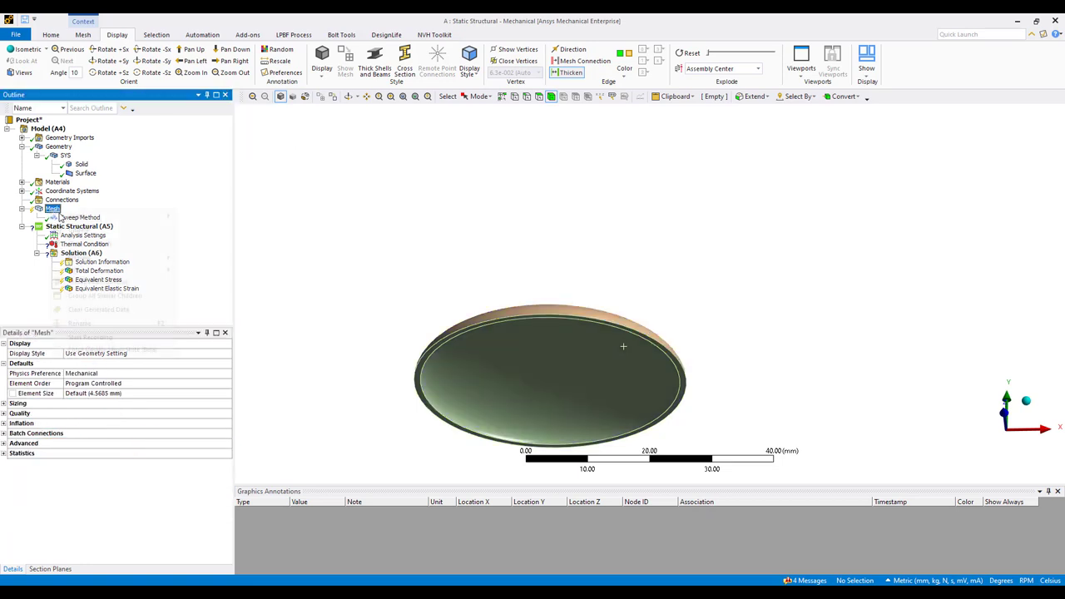
{"action": "right_click", "coordinate": [52, 208]}
{"action": "left_click", "coordinate": [100, 241]}
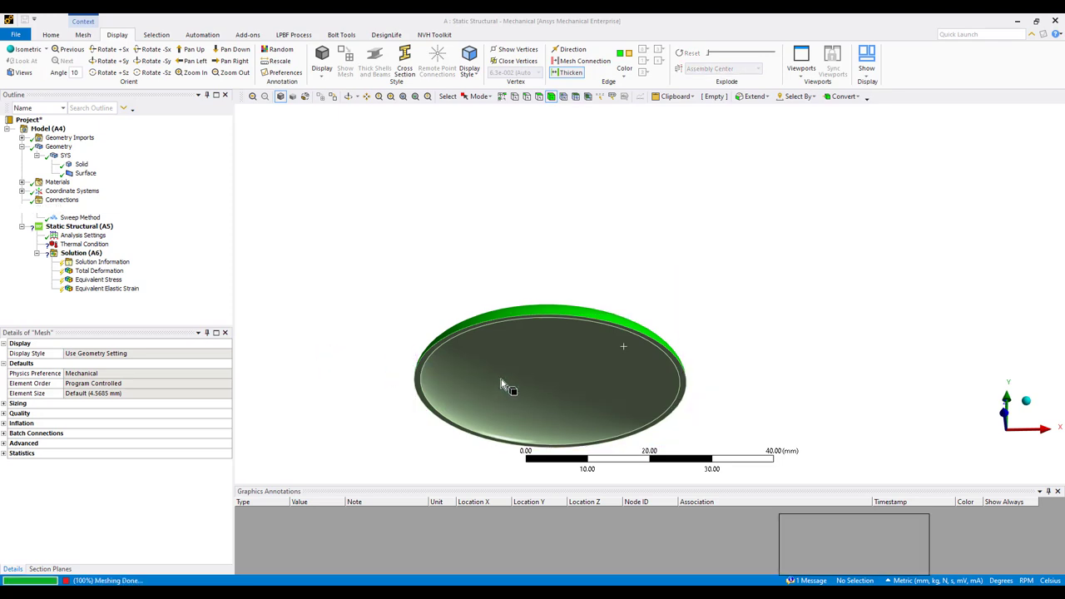
{"action": "mouse_move", "coordinate": [499, 368]}
{"action": "middle_mouse_down"}
{"action": "mouse_move", "coordinate": [492, 406]}
{"action": "mouse_move", "coordinate": [491, 378]}
{"action": "middle_mouse_up"}
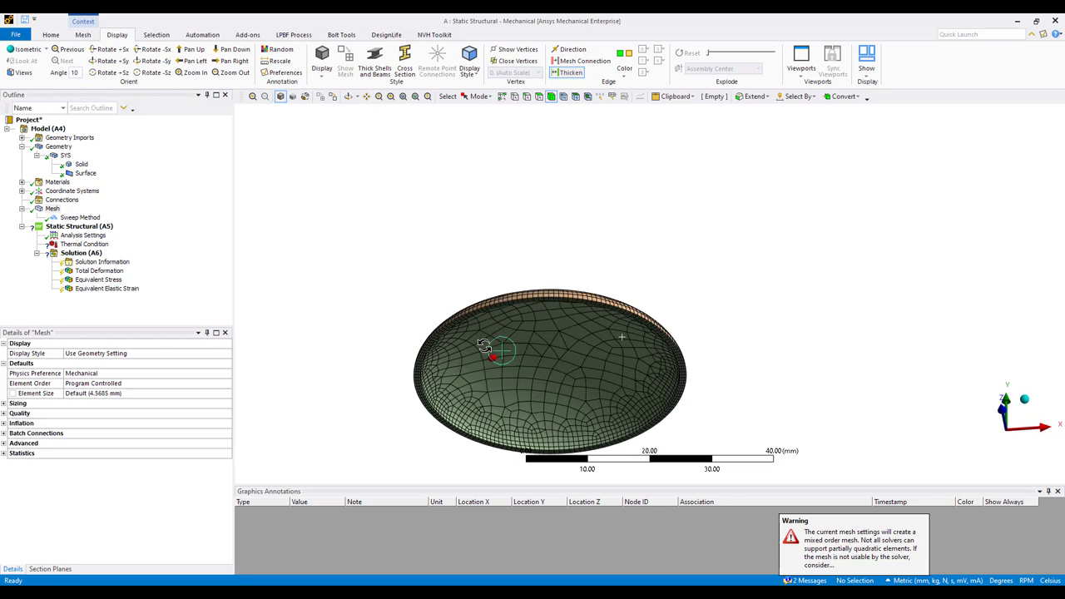
{"action": "mouse_move", "coordinate": [491, 378]}
{"action": "right_mouse_down"}
{"action": "mouse_move", "coordinate": [856, 95]}
{"action": "mouse_move", "coordinate": [481, 313]}
{"action": "right_mouse_up"}
{"action": "scroll", "coordinate": [481, 314], "scroll_direction": "down", "scroll_amount": 5}
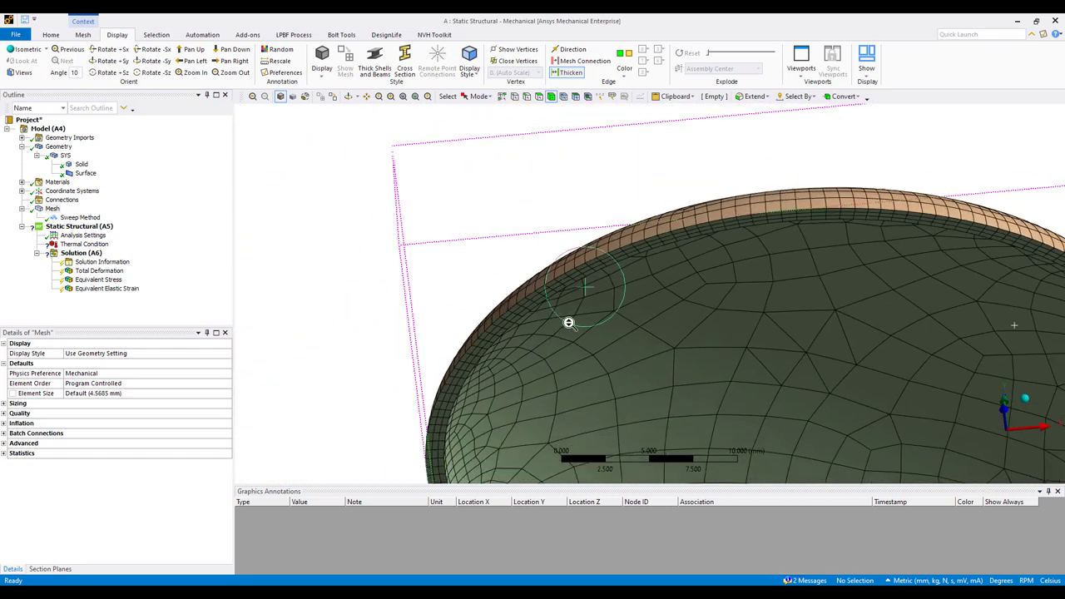
{"action": "scroll", "coordinate": [568, 323], "scroll_direction": "down", "scroll_amount": 5}
{"action": "middle_click_drag", "start_coordinate": [689, 340], "coordinate": [424, 263]}
Scope the −100 °C Thermal Condition to the dome body
{"action": "left_click", "coordinate": [85, 243]}
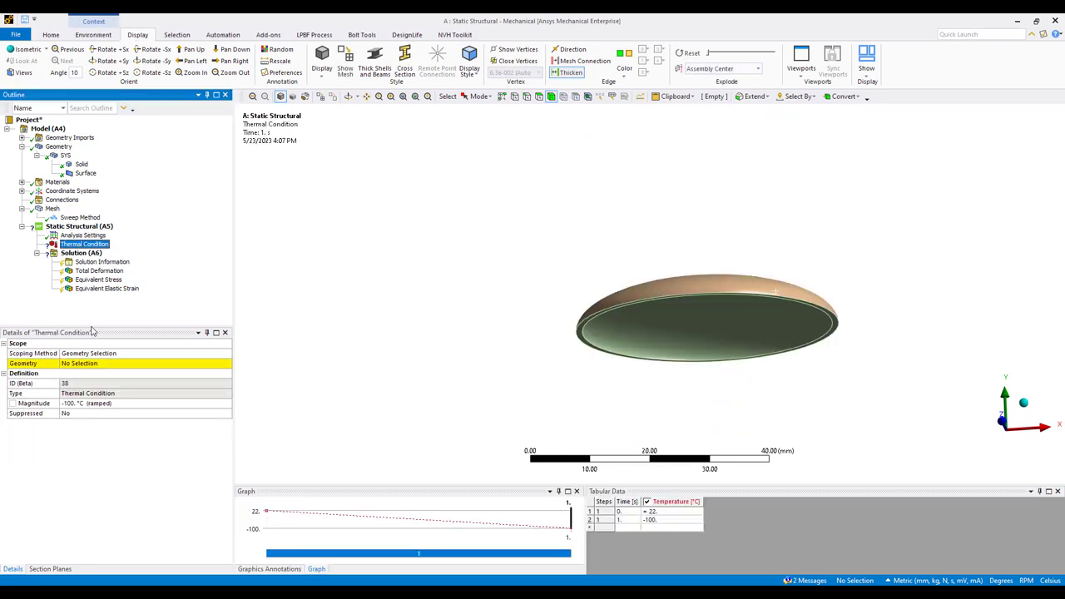
{"action": "left_click", "coordinate": [92, 363]}
{"action": "left_click", "coordinate": [684, 287]}
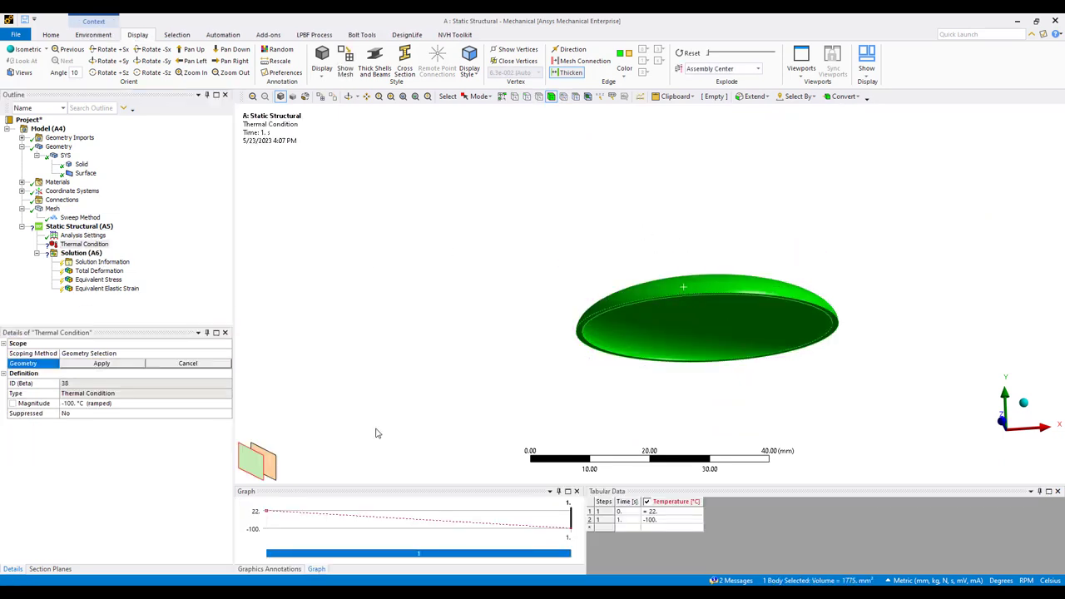
{"action": "left_click", "coordinate": [276, 468]}
{"action": "left_click", "coordinate": [119, 367]}
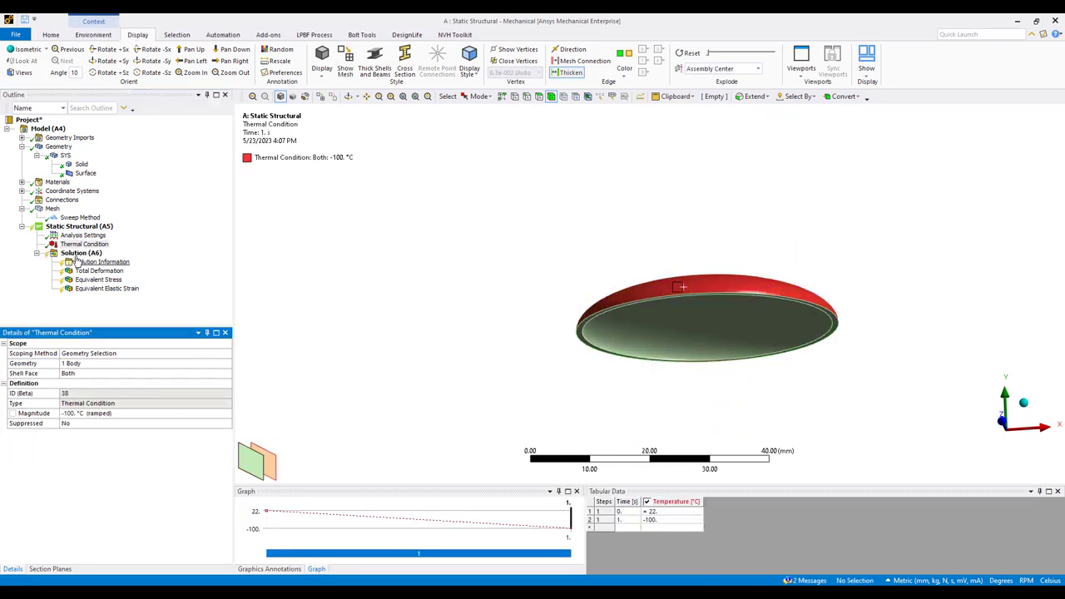
Solve the Static Structural analysis
{"action": "left_click", "coordinate": [75, 226]}
{"action": "right_click", "coordinate": [70, 226]}
{"action": "left_click", "coordinate": [121, 247]}
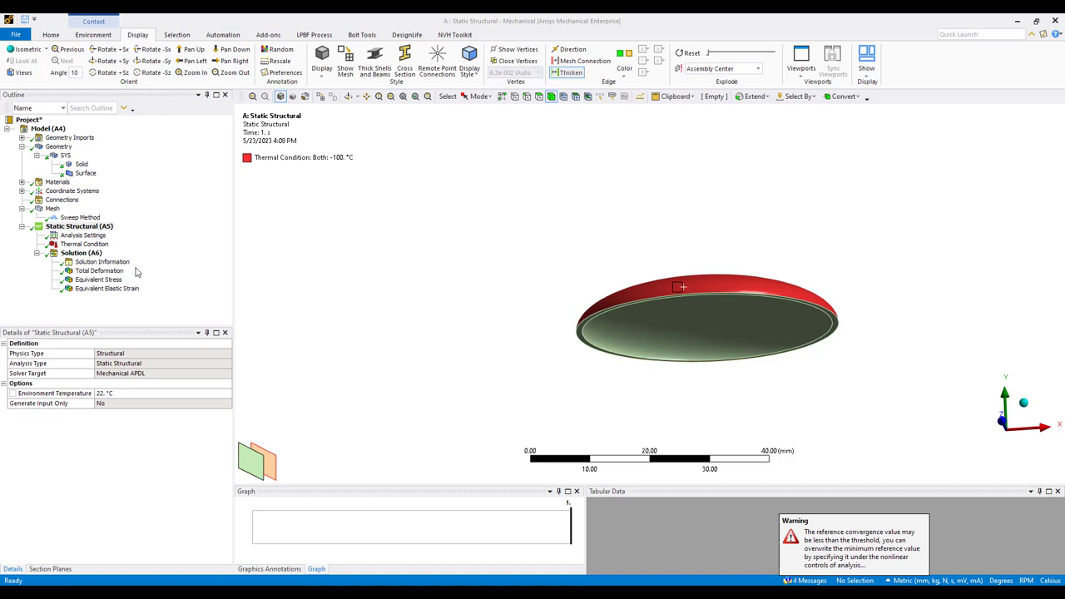
Show Total Deformation (max 0.1014 mm) without wireframe edges and play its animation
{"action": "left_click", "coordinate": [100, 271]}
{"action": "mouse_move", "coordinate": [645, 323]}
{"action": "middle_mouse_down"}
{"action": "mouse_move", "coordinate": [643, 304]}
{"action": "mouse_move", "coordinate": [649, 338]}
{"action": "mouse_move", "coordinate": [659, 337]}
{"action": "middle_mouse_up"}
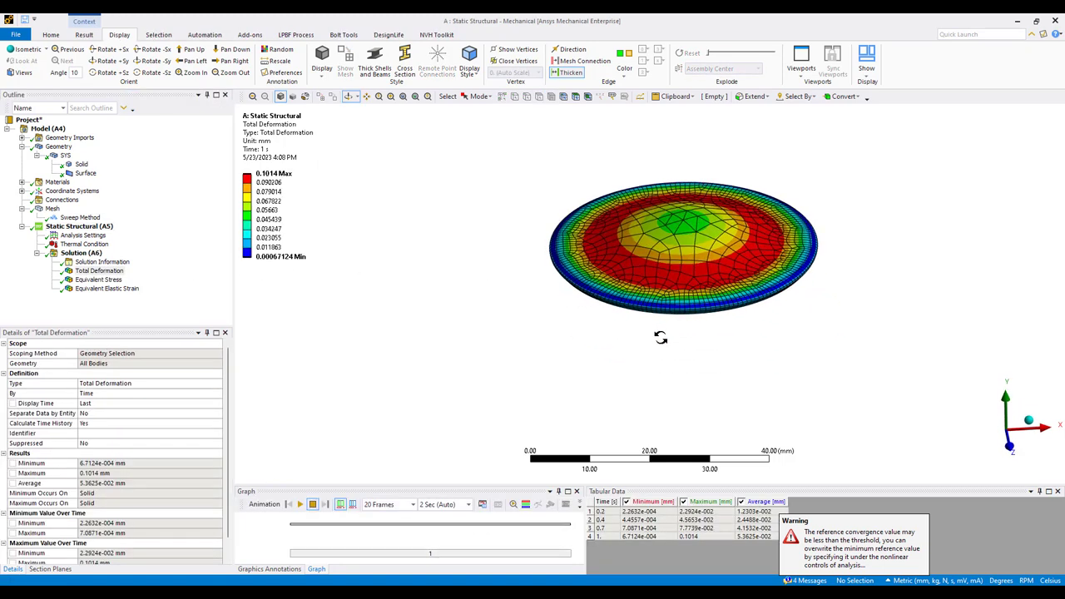
{"action": "left_click", "coordinate": [84, 34]}
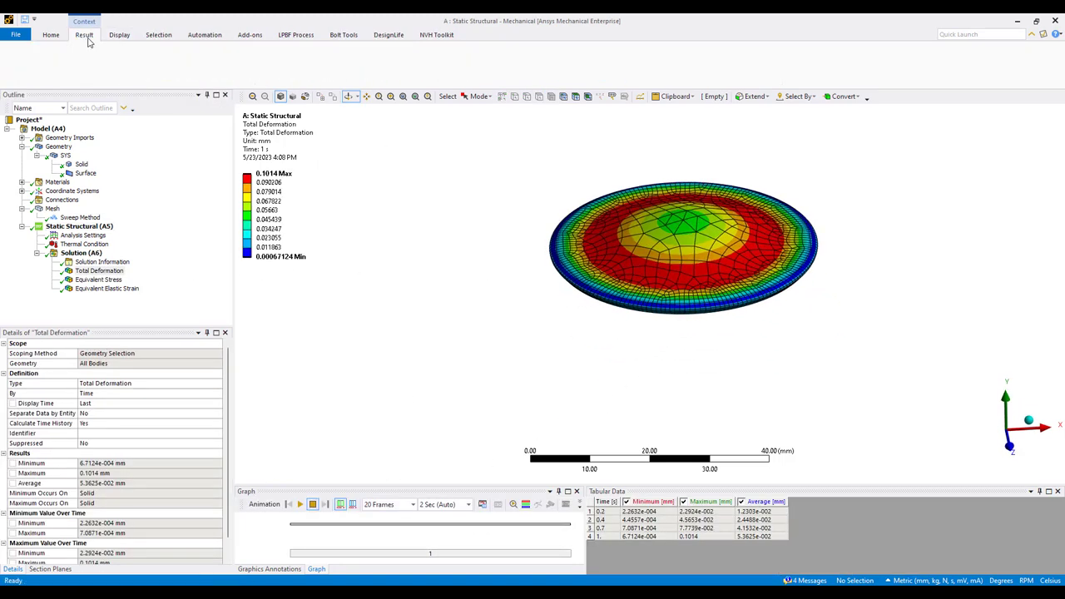
{"action": "left_click", "coordinate": [424, 66]}
{"action": "left_click", "coordinate": [445, 85]}
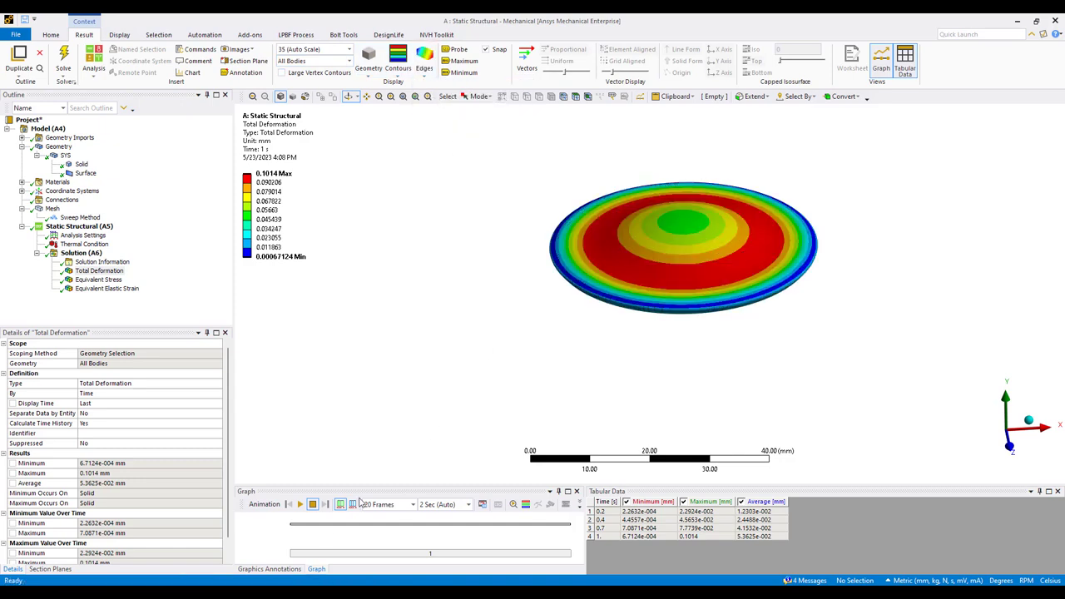
{"action": "left_click", "coordinate": [301, 504]}
{"action": "middle_click_drag", "start_coordinate": [690, 337], "coordinate": [668, 291]}
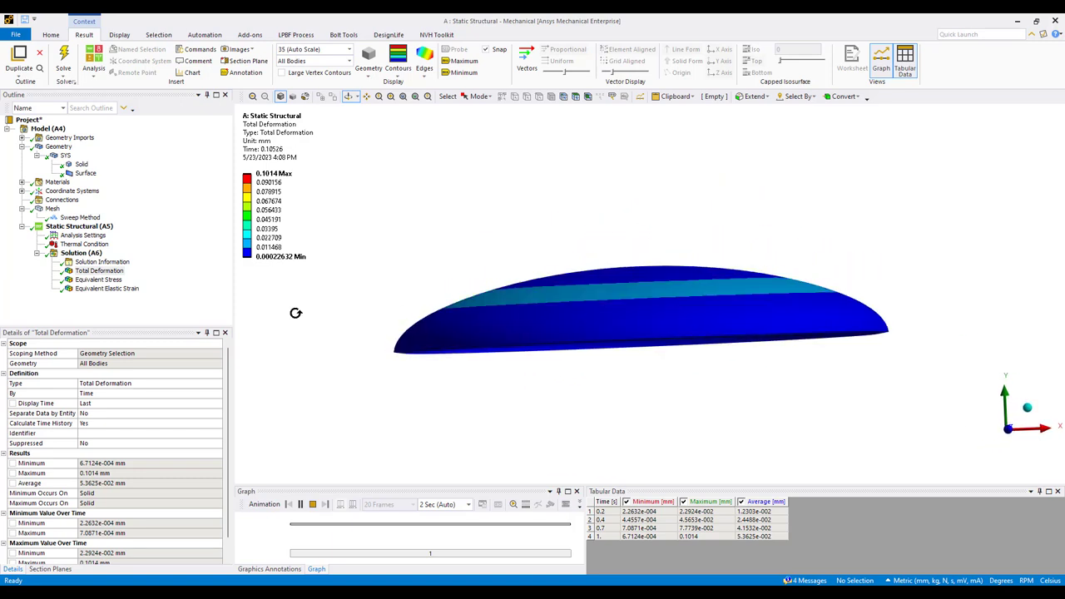
Review Equivalent Stress (534.53 MPa) and Equivalent Elastic Strain (0.015502) results
{"action": "left_click", "coordinate": [109, 281]}
{"action": "middle_click_drag", "start_coordinate": [641, 361], "coordinate": [500, 334]}
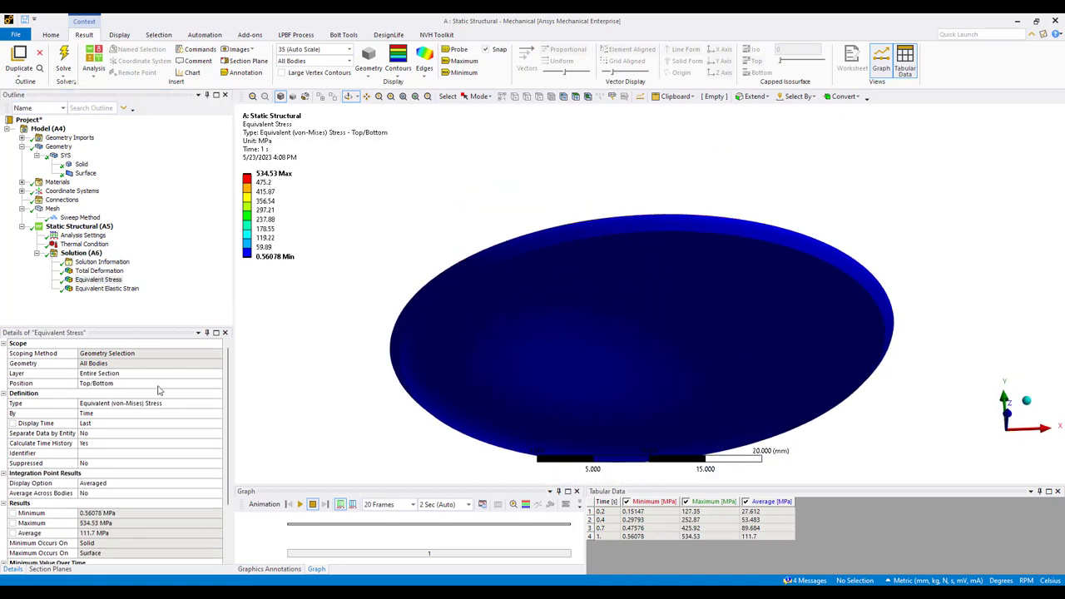
{"action": "left_click", "coordinate": [94, 290]}
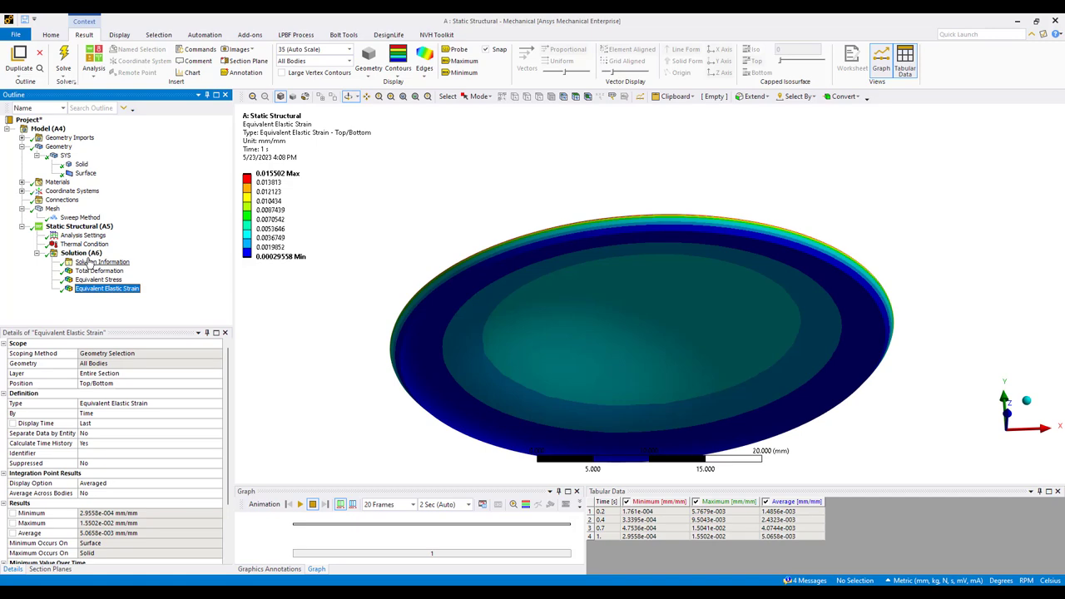
{"action": "left_click", "coordinate": [81, 253]}
{"action": "middle_click_drag", "start_coordinate": [632, 316], "coordinate": [606, 278]}
Insert two Equivalent (von-Mises) Stress results scoped to the picked dome body
{"action": "left_click", "coordinate": [607, 267]}
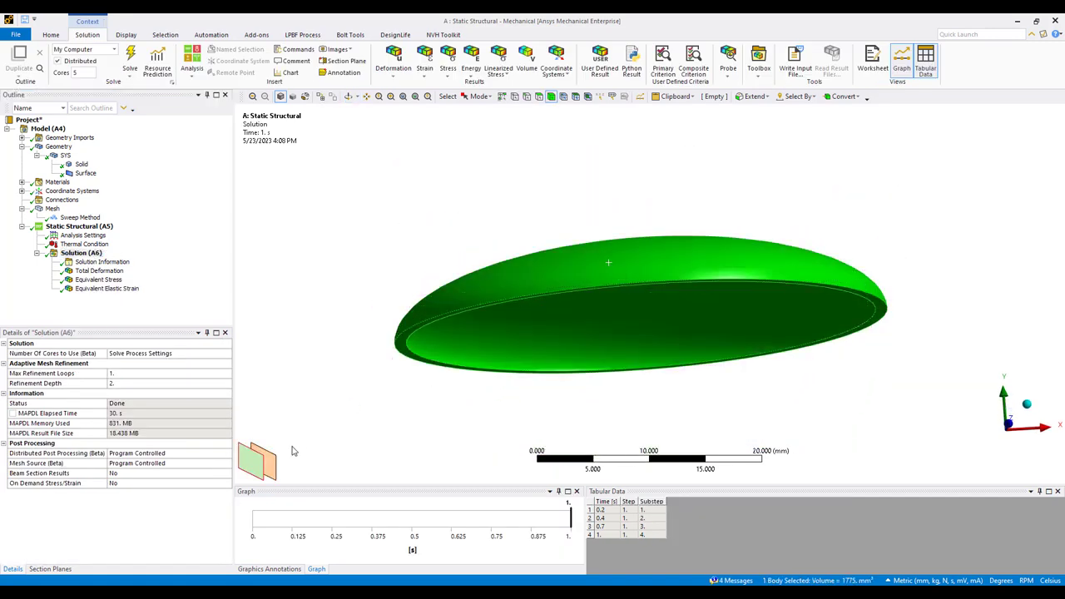
{"action": "right_click", "coordinate": [322, 408]}
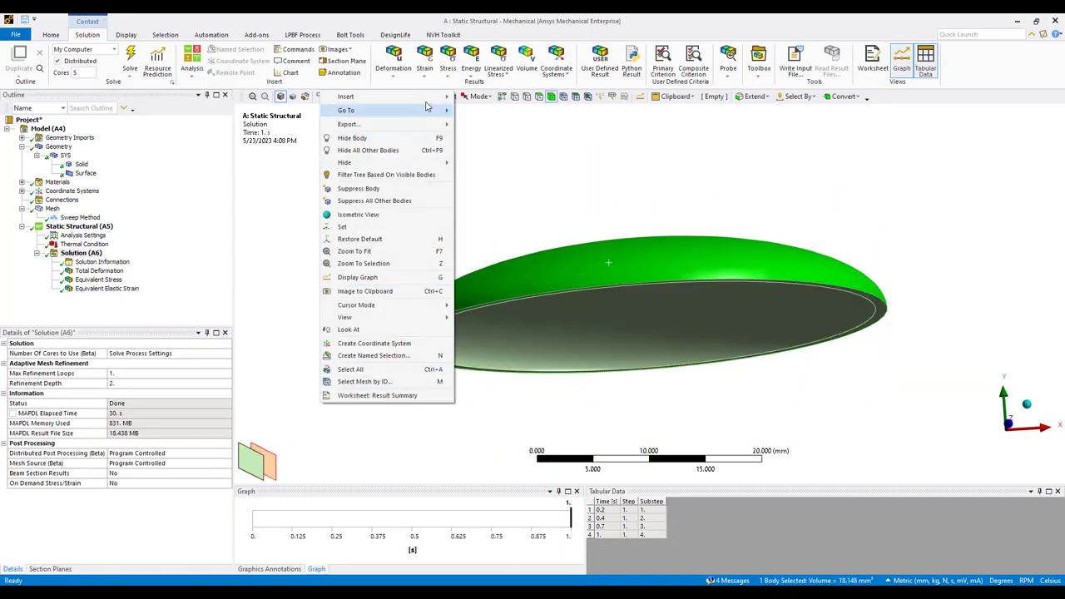
{"action": "mouse_move", "coordinate": [375, 96]}
{"action": "mouse_move", "coordinate": [497, 112]}
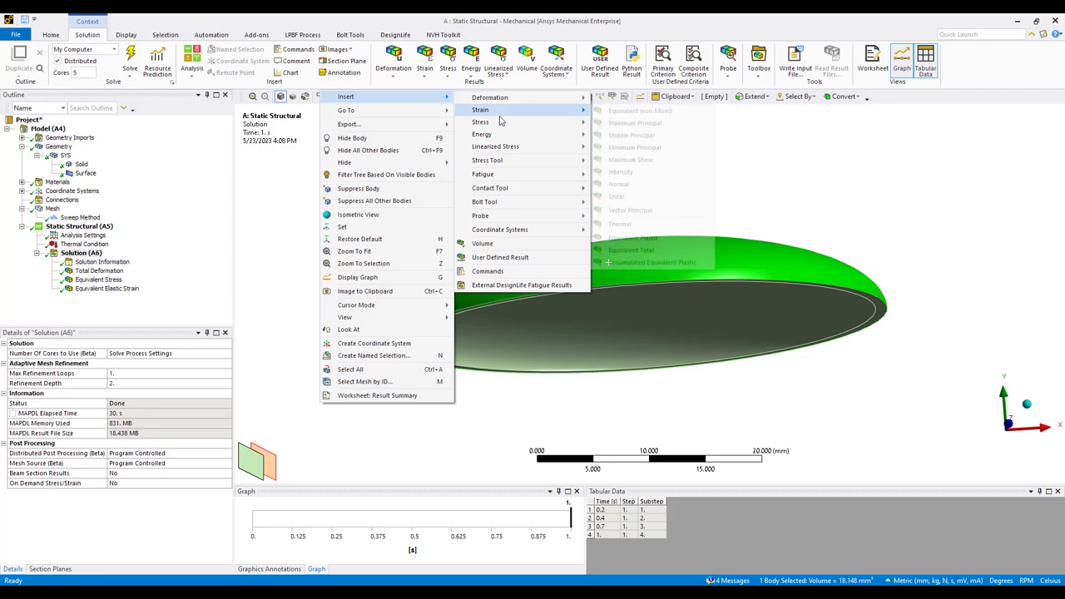
{"action": "left_click", "coordinate": [633, 110]}
{"action": "right_click", "coordinate": [645, 324]}
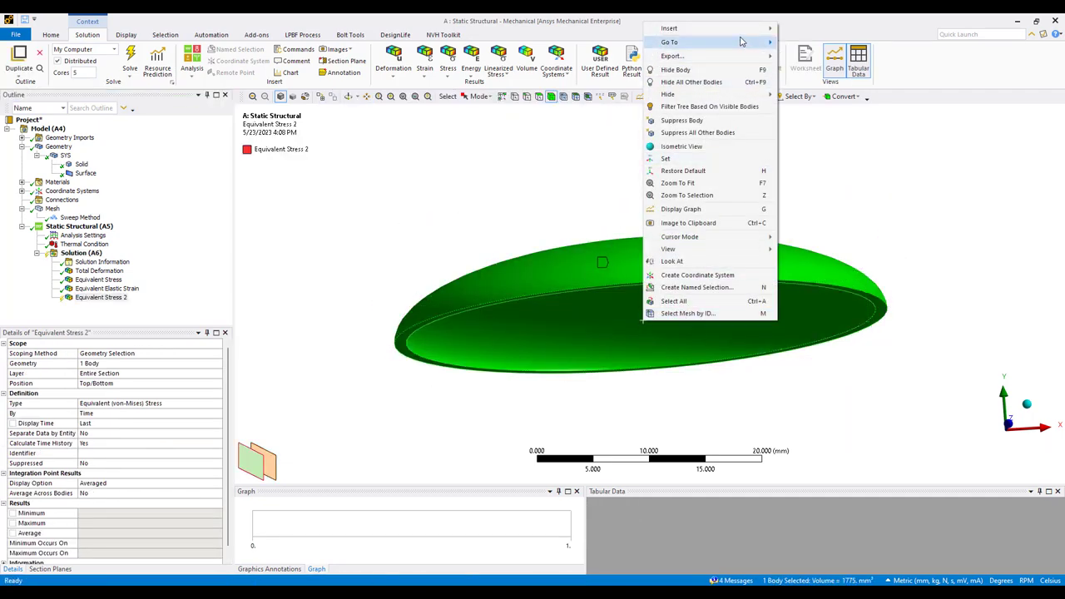
{"action": "mouse_move", "coordinate": [716, 29]}
{"action": "mouse_move", "coordinate": [830, 46]}
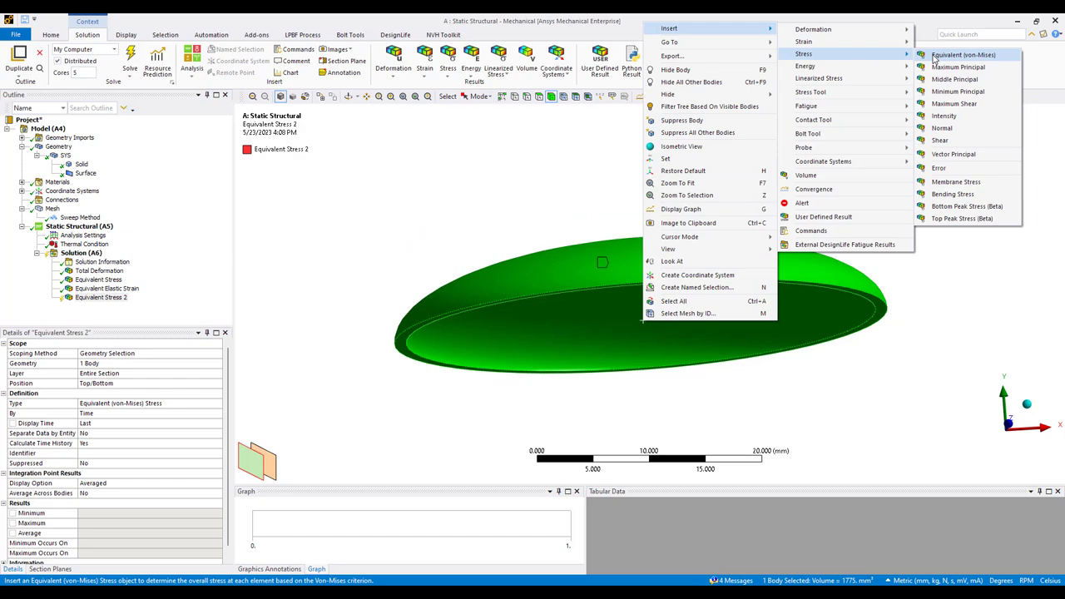
{"action": "left_click", "coordinate": [961, 52]}
Evaluate all results, then view Equivalent Stress 2 and Equivalent Stress 3 (max 37.327 MPa)
{"action": "right_click", "coordinate": [68, 245]}
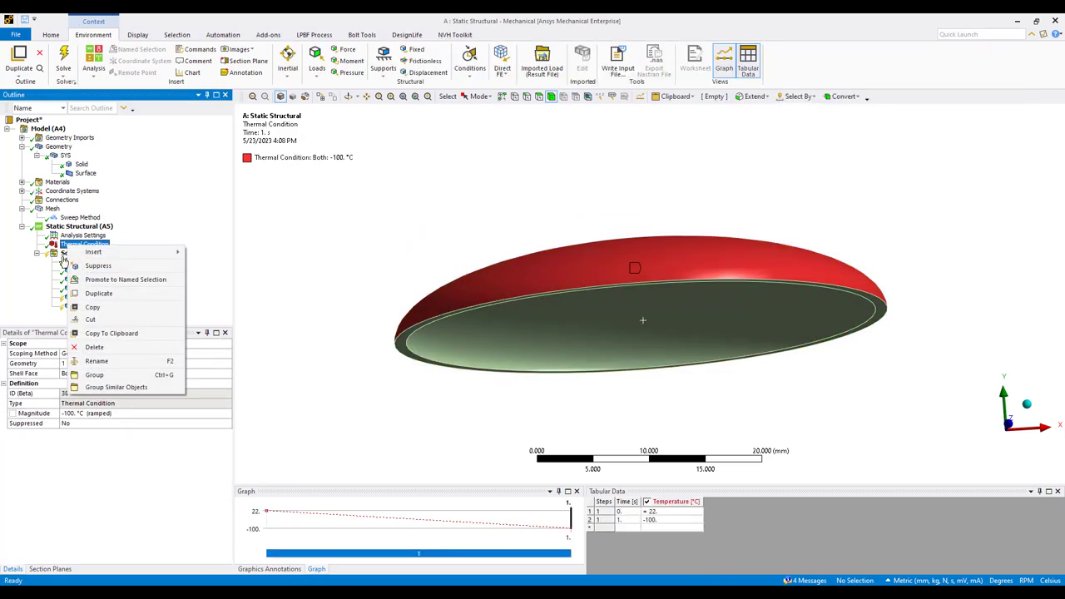
{"action": "right_click", "coordinate": [70, 252]}
{"action": "left_click", "coordinate": [99, 274]}
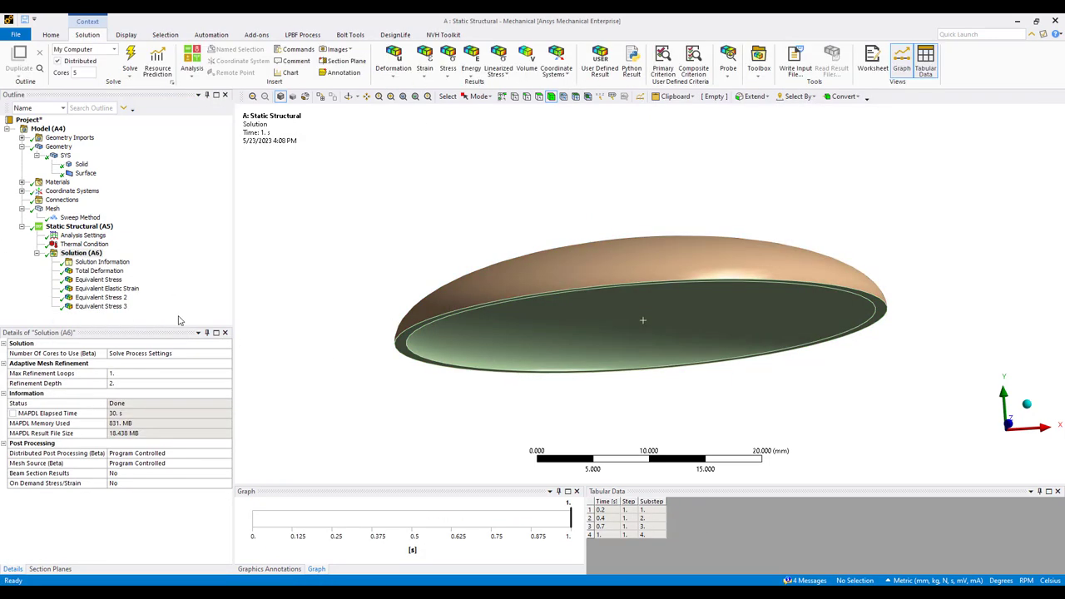
{"action": "left_click", "coordinate": [101, 297]}
{"action": "mouse_move", "coordinate": [525, 304]}
{"action": "middle_mouse_down"}
{"action": "mouse_move", "coordinate": [554, 352]}
{"action": "mouse_move", "coordinate": [563, 233]}
{"action": "mouse_move", "coordinate": [582, 317]}
{"action": "mouse_move", "coordinate": [564, 240]}
{"action": "mouse_move", "coordinate": [573, 297]}
{"action": "mouse_move", "coordinate": [562, 321]}
{"action": "middle_mouse_up"}
{"action": "left_click", "coordinate": [101, 306]}
Display the Total Deformation contour (max 0.1014 mm) and tilt it toward a top-down view
{"action": "left_click", "coordinate": [100, 271]}
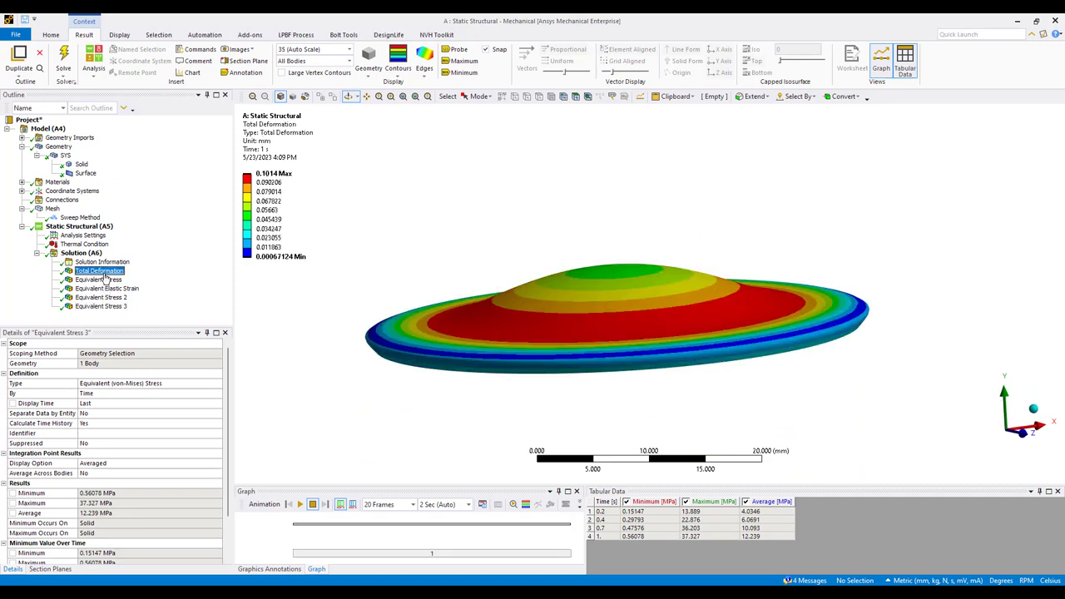
{"action": "right_click", "coordinate": [105, 272]}
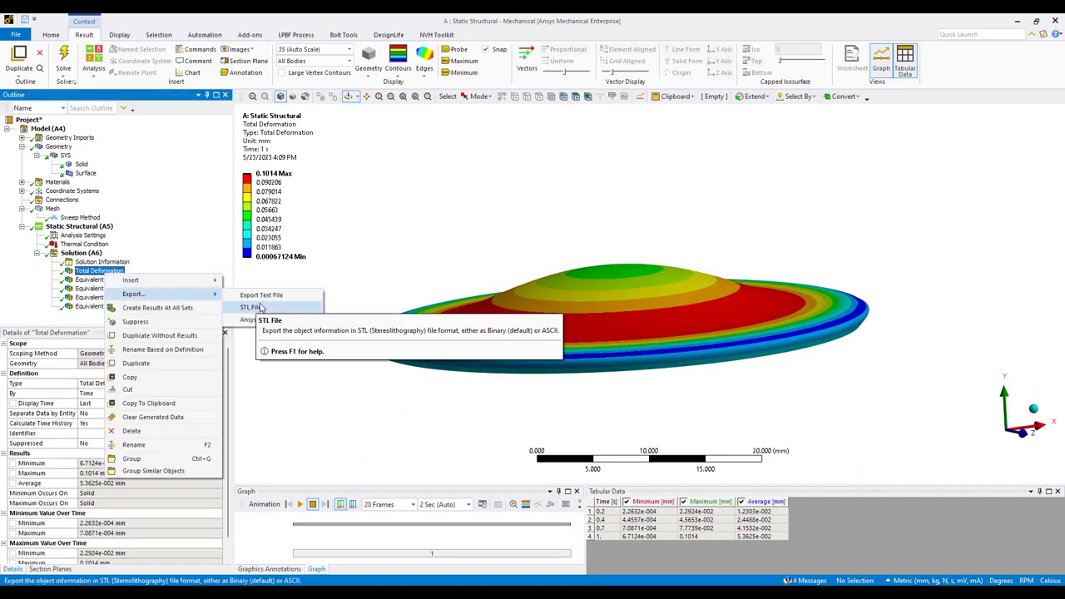
{"action": "left_click", "coordinate": [454, 402]}
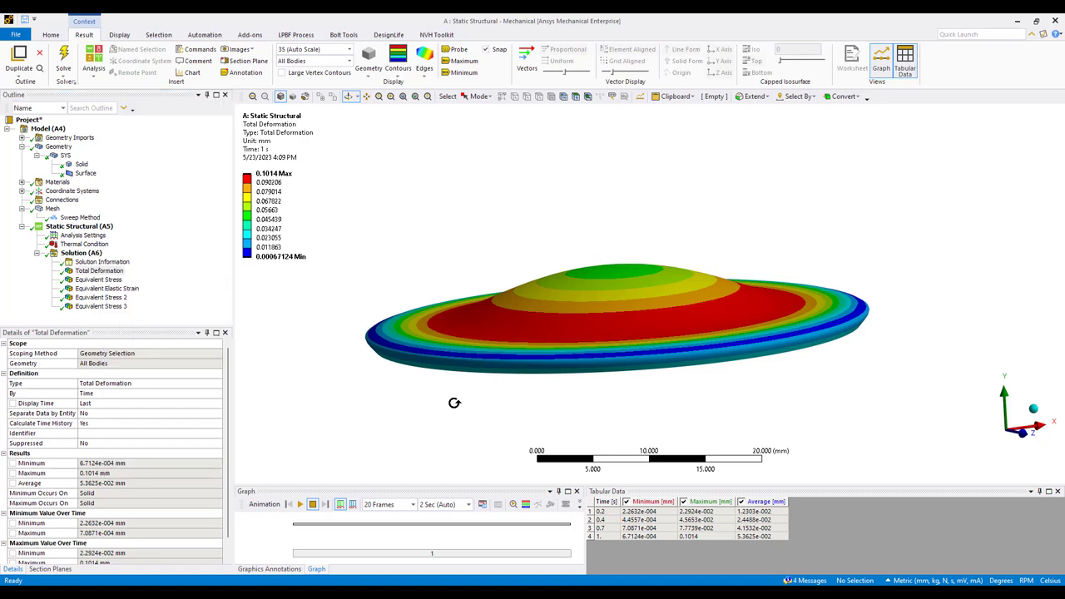
{"action": "left_click_drag", "start_coordinate": [599, 374], "coordinate": [637, 379]}
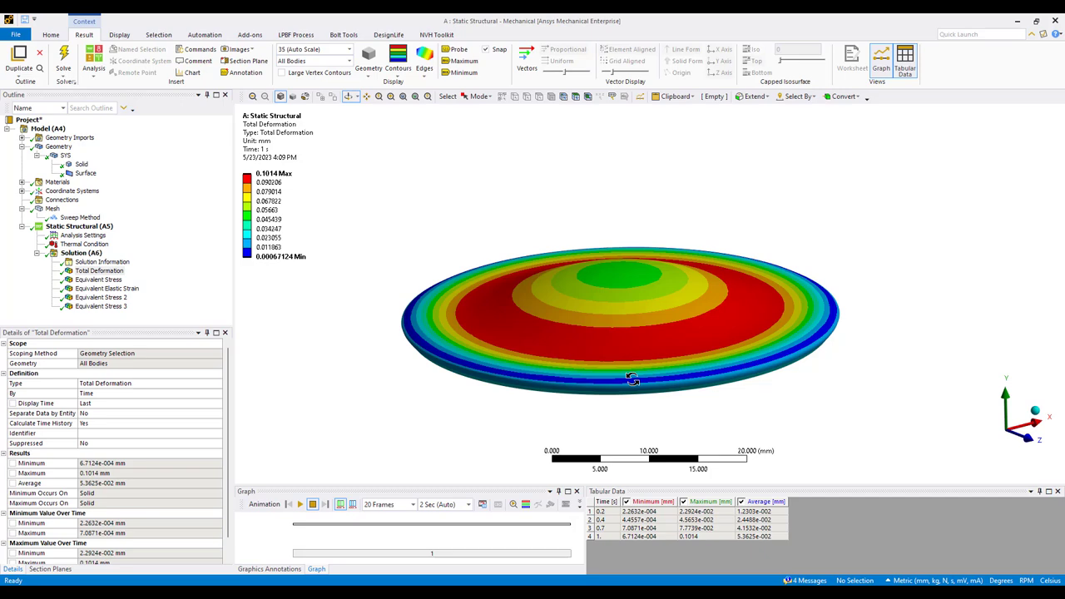
Show the dome's 4.5685 mm mesh and orbit it to a side view
{"action": "left_click", "coordinate": [51, 208]}
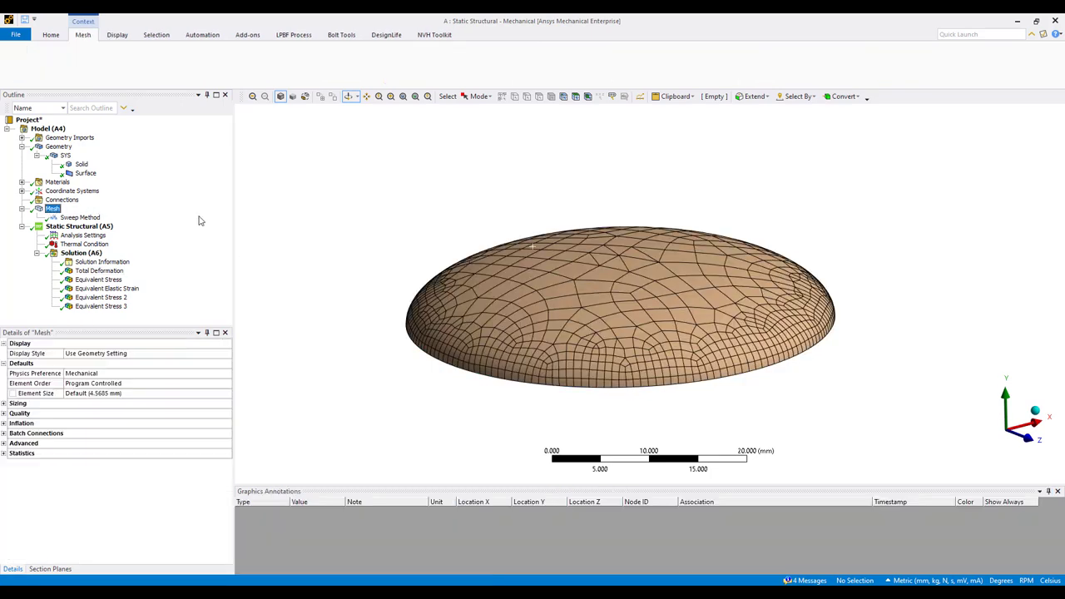
{"action": "middle_click_drag", "start_coordinate": [549, 310], "coordinate": [618, 281]}
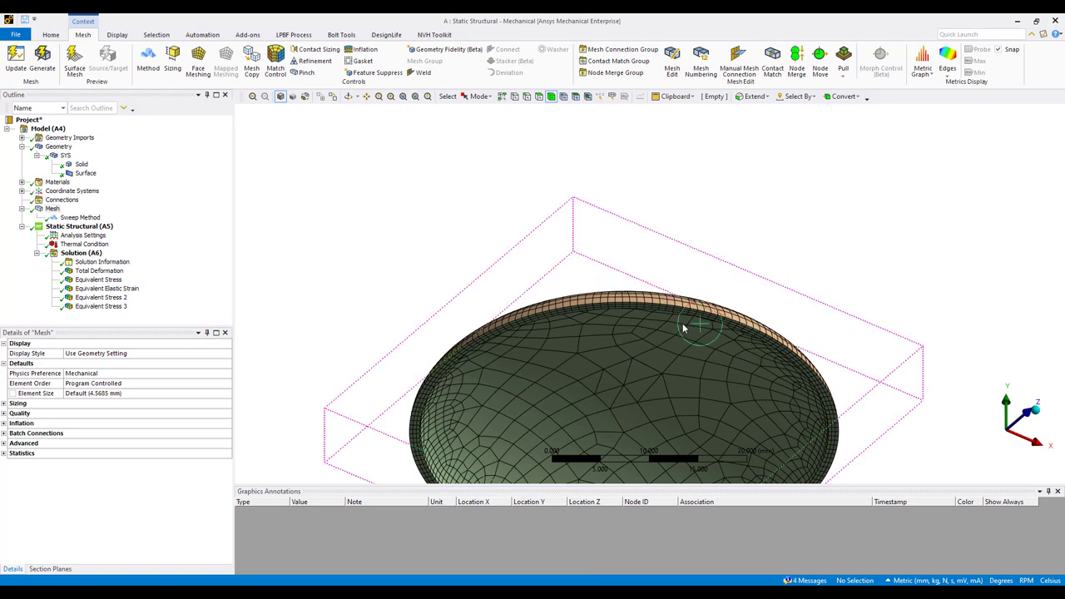
{"action": "left_click", "coordinate": [840, 441]}
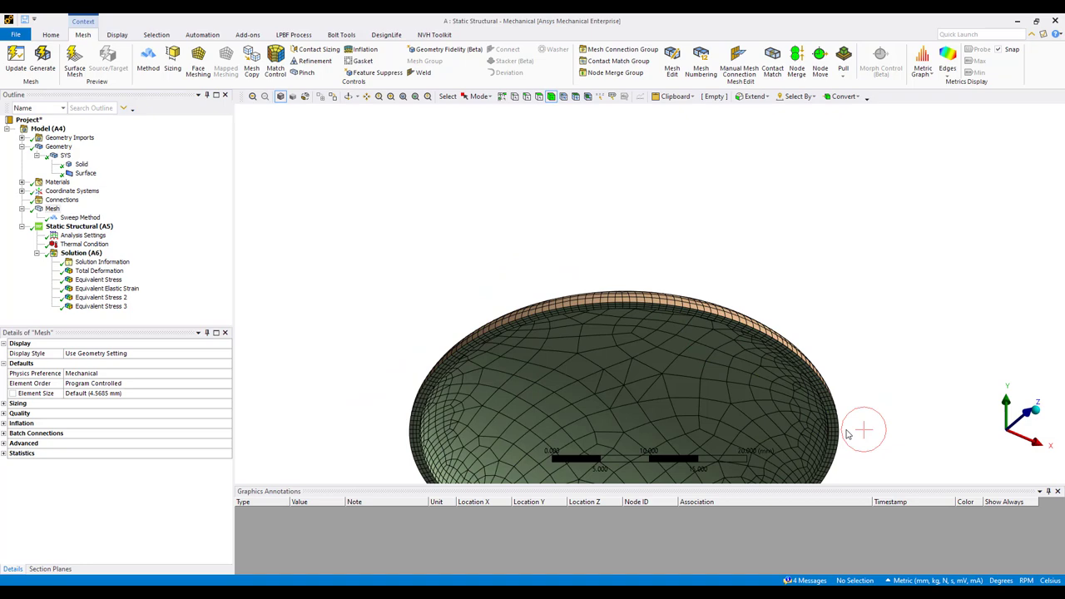
{"action": "middle_click_drag", "start_coordinate": [865, 367], "coordinate": [707, 317]}
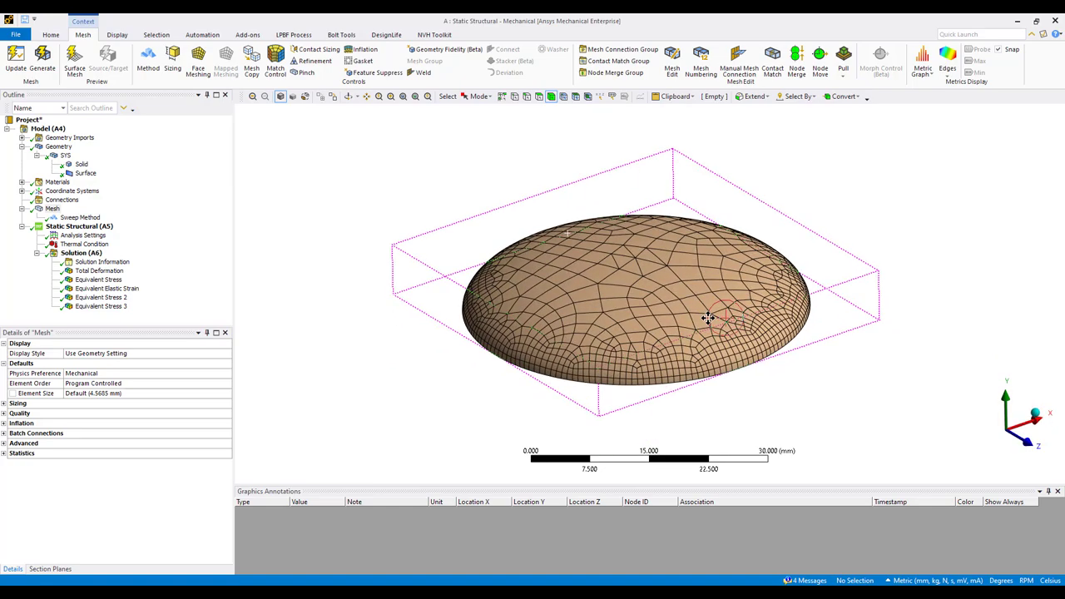